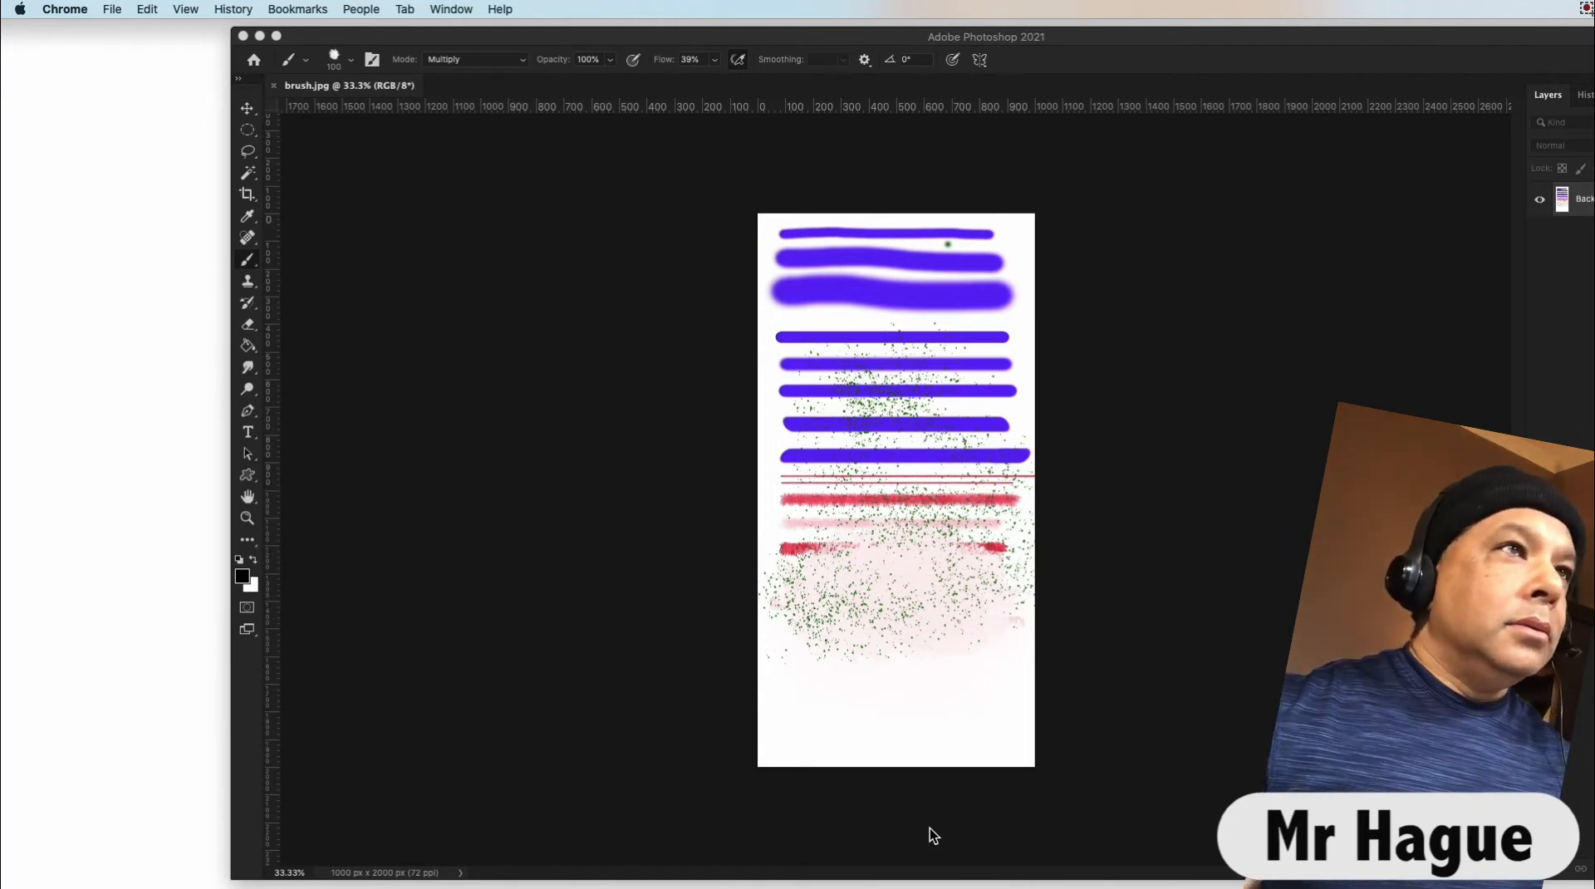
- Create a new blank document with a white background, RGB Color 8 bit mode and 72 pixels/inch
{"action": "left_click_drag", "start_coordinate": [1591, 38], "coordinate": [1489, 32]}
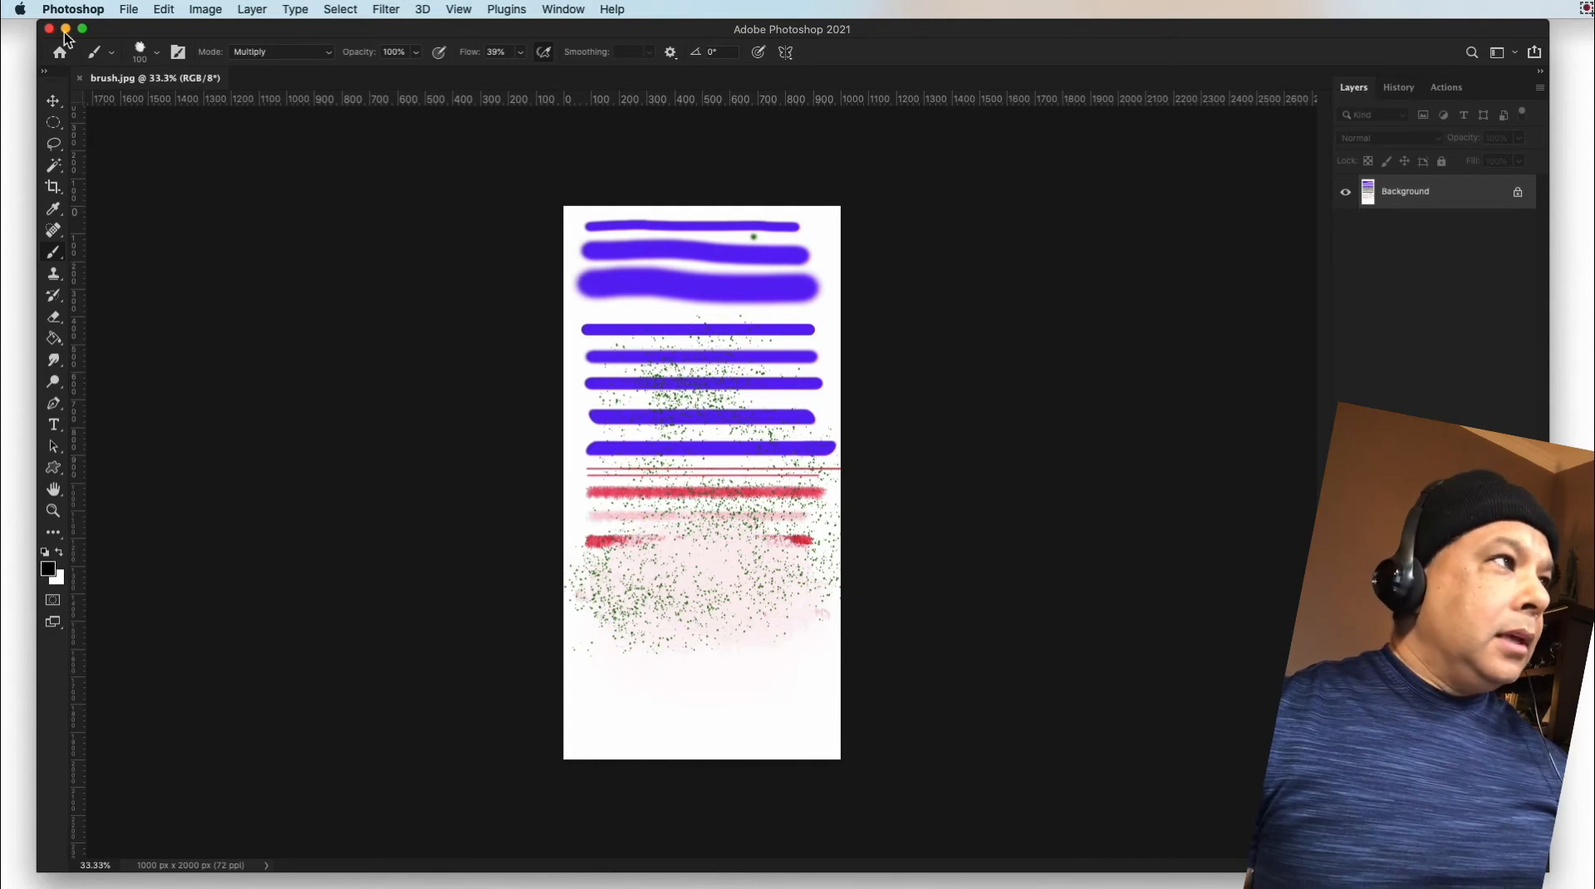
{"action": "left_click", "coordinate": [135, 16]}
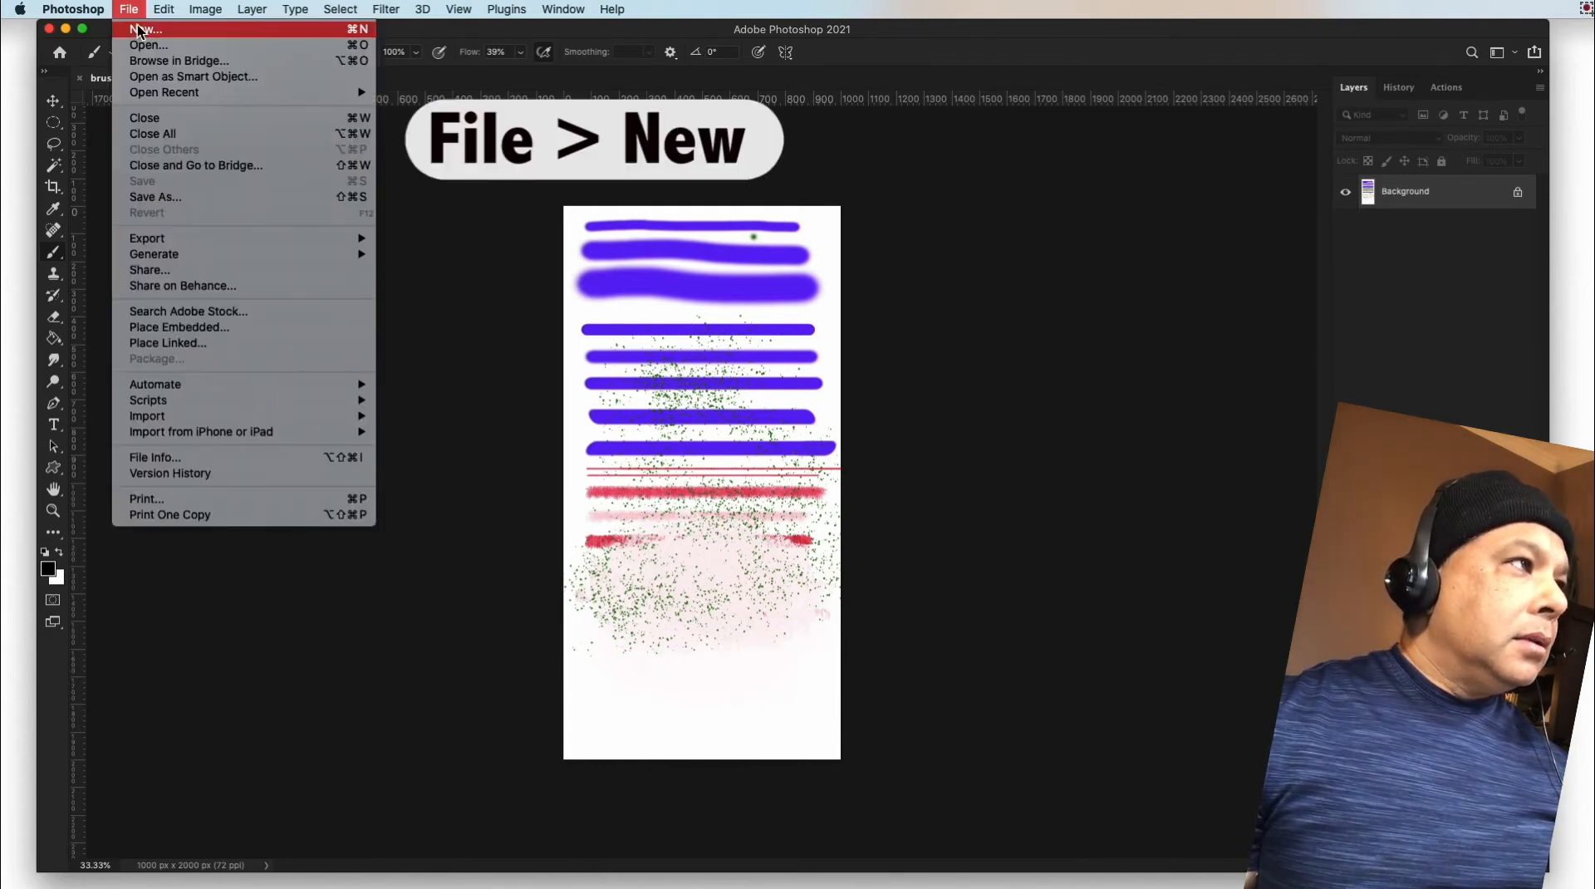
{"action": "left_click", "coordinate": [138, 31]}
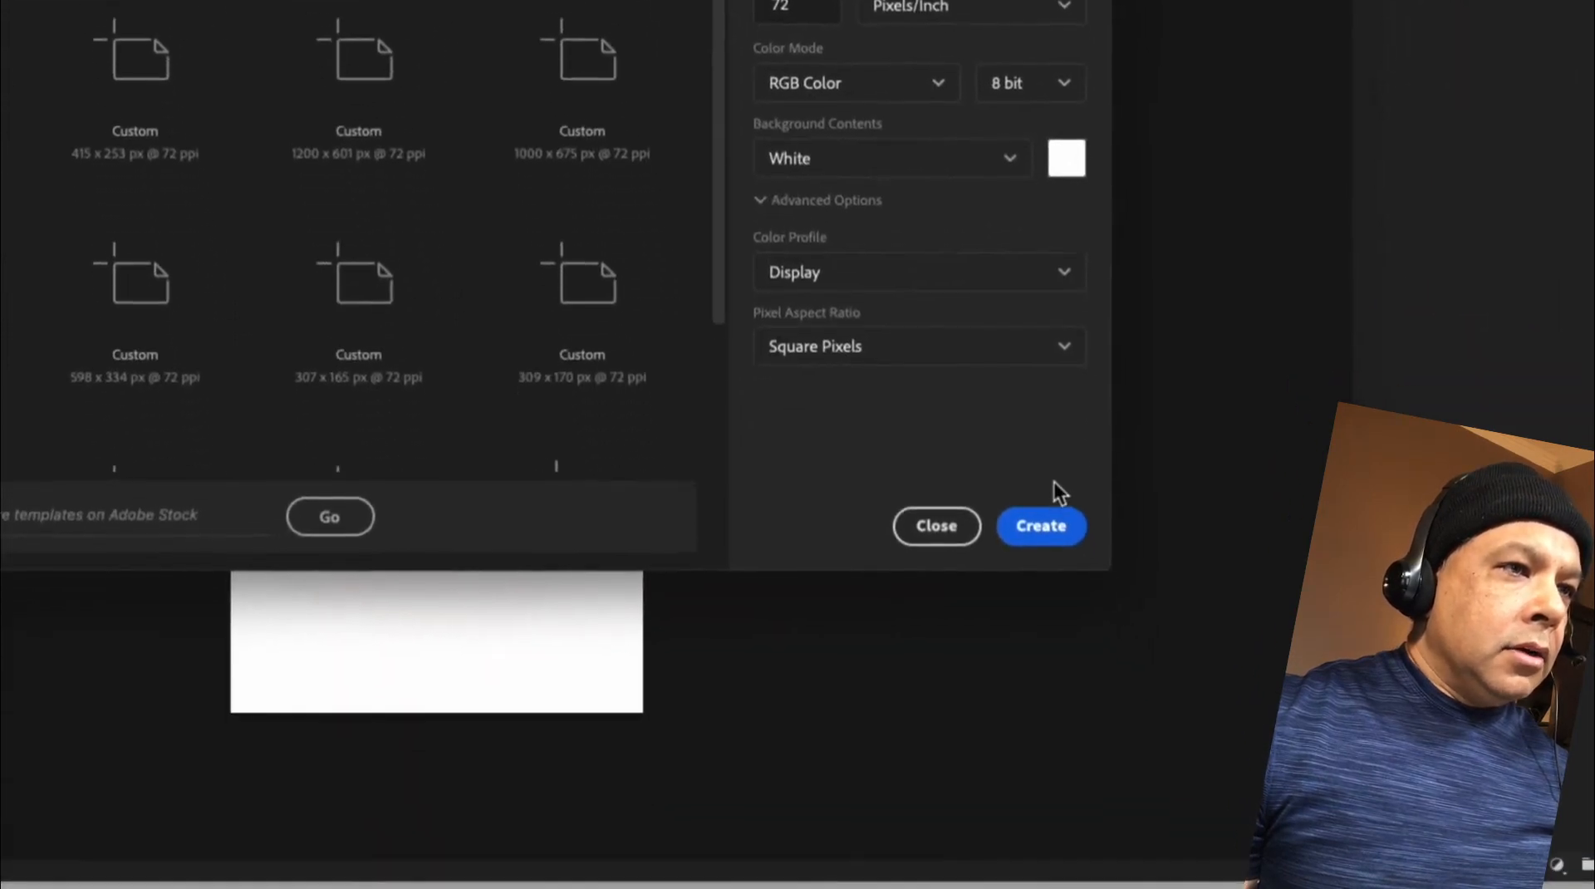
{"action": "left_click", "coordinate": [1051, 527]}
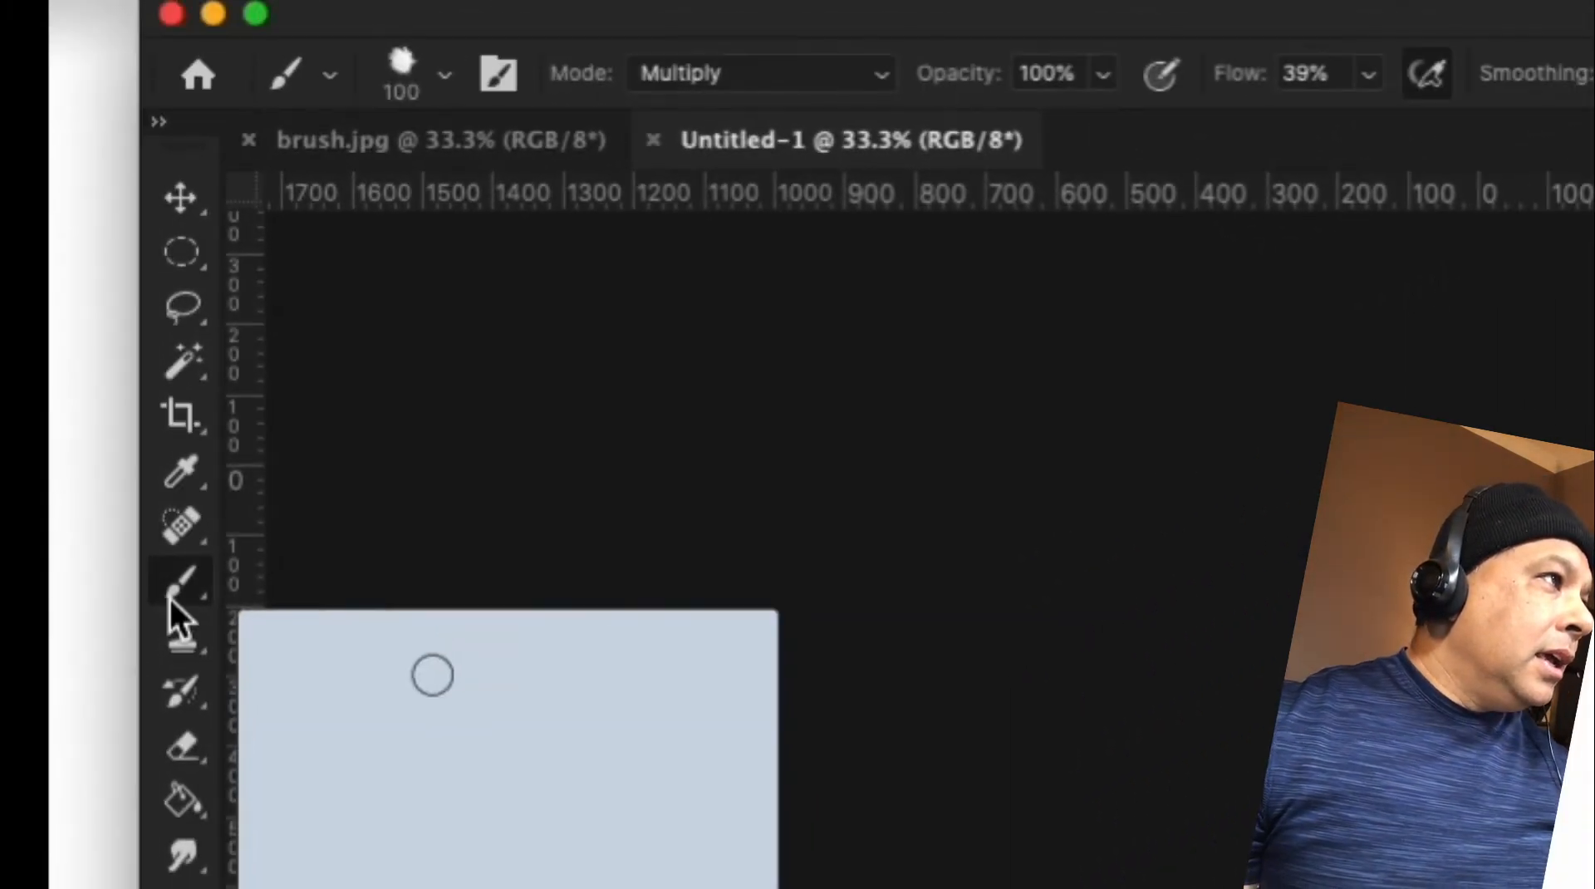
- Choose the 41 px hard round brush from the recent brushes for the Brush tool
{"action": "left_click", "coordinate": [438, 367]}
{"action": "left_click", "coordinate": [447, 83]}
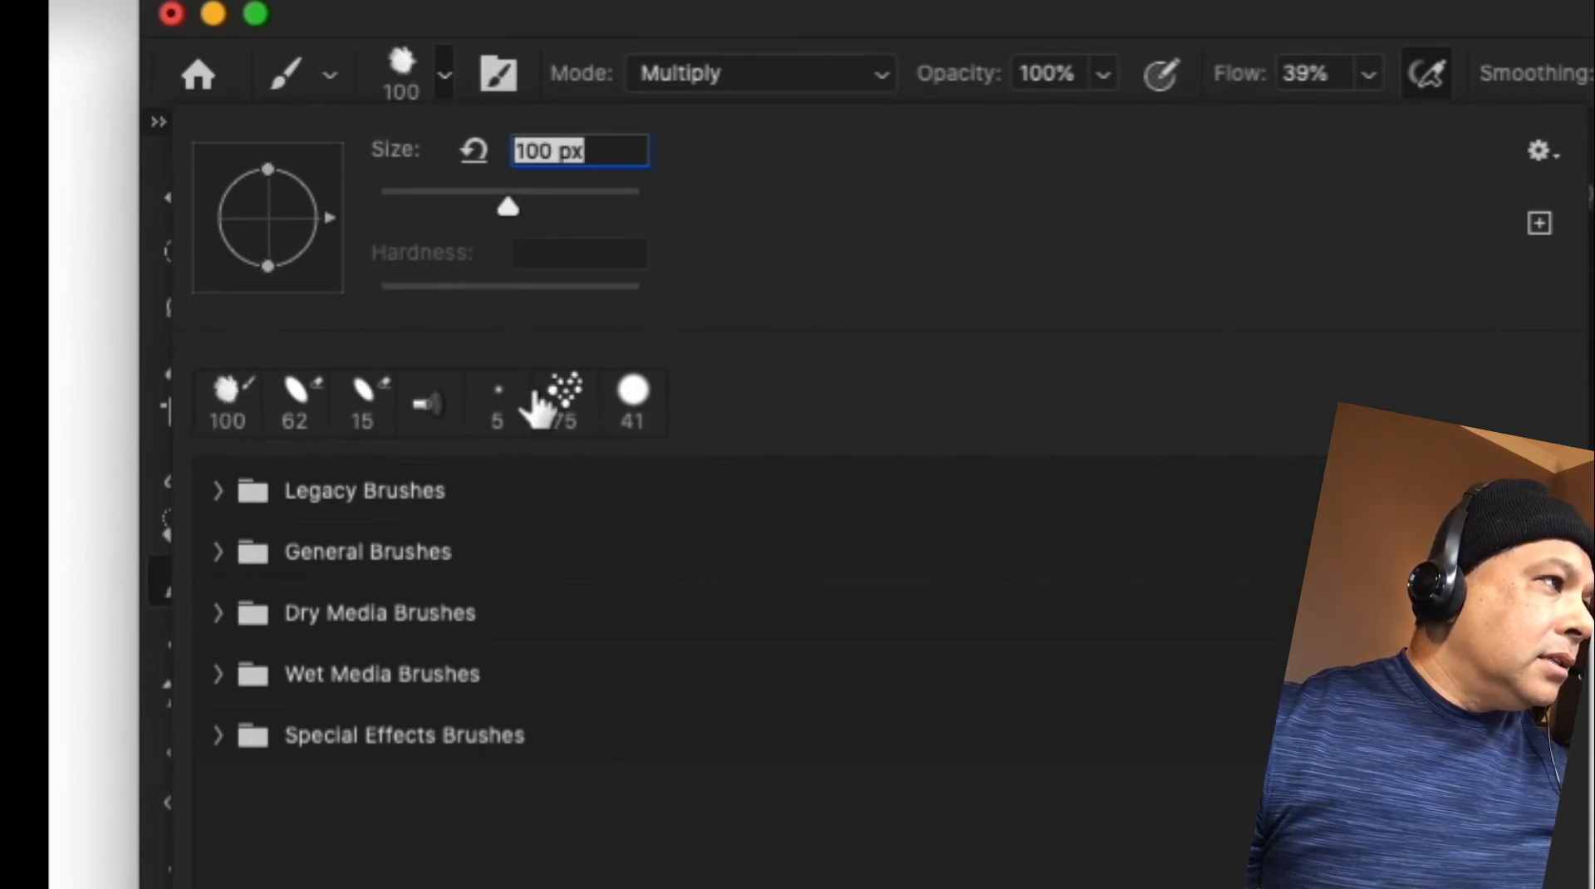
{"action": "left_click", "coordinate": [637, 428]}
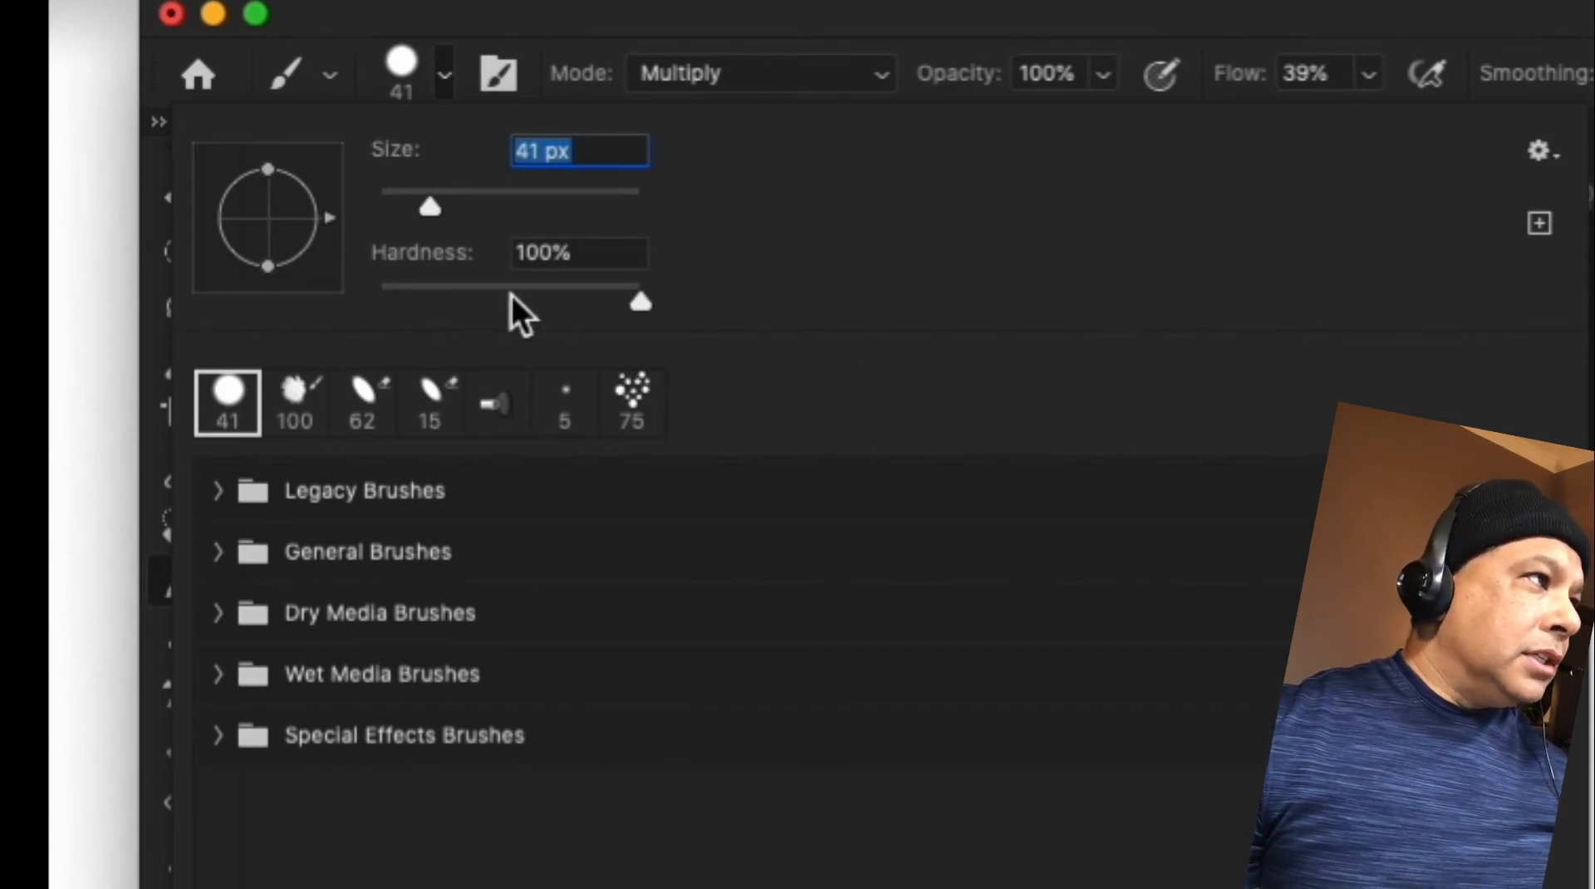
- Set the brush angle to 47°, its size to 49 px and its hardness to 87%
{"action": "mouse_move", "coordinate": [273, 272]}
{"action": "left_mouse_down"}
{"action": "mouse_move", "coordinate": [272, 247]}
{"action": "mouse_move", "coordinate": [331, 228]}
{"action": "mouse_move", "coordinate": [308, 179]}
{"action": "left_mouse_up"}
{"action": "left_click_drag", "start_coordinate": [297, 247], "coordinate": [313, 271]}
{"action": "mouse_move", "coordinate": [430, 207]}
{"action": "left_mouse_down"}
{"action": "mouse_move", "coordinate": [457, 226]}
{"action": "mouse_move", "coordinate": [441, 213]}
{"action": "left_mouse_up"}
{"action": "left_click_drag", "start_coordinate": [641, 303], "coordinate": [613, 307]}
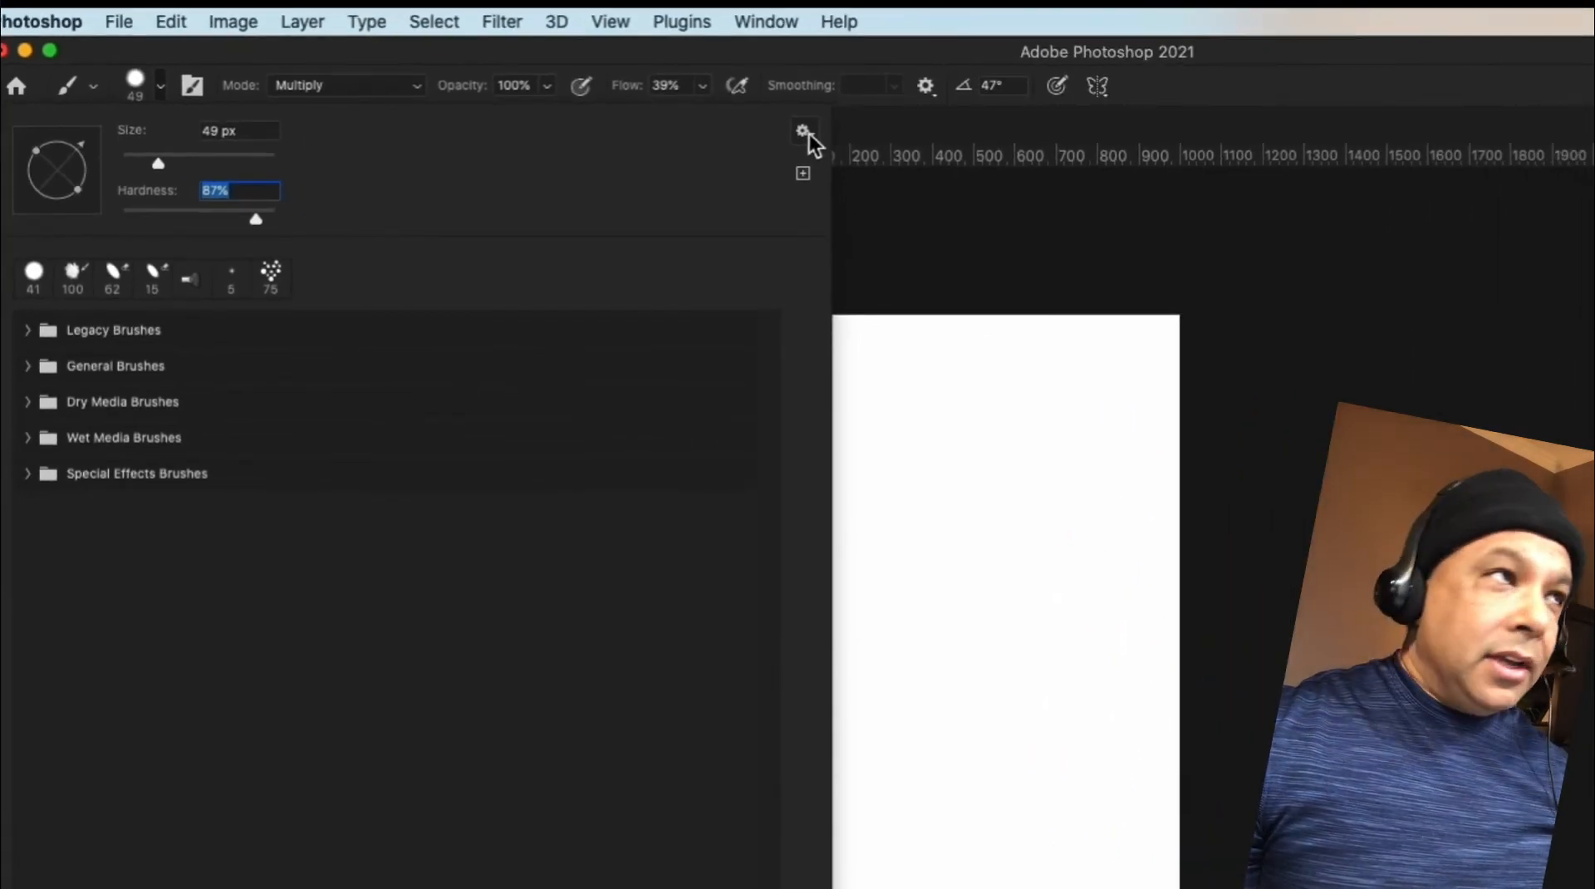
- Hide the recent brushes in the brush picker and show them again
{"action": "left_click", "coordinate": [804, 133]}
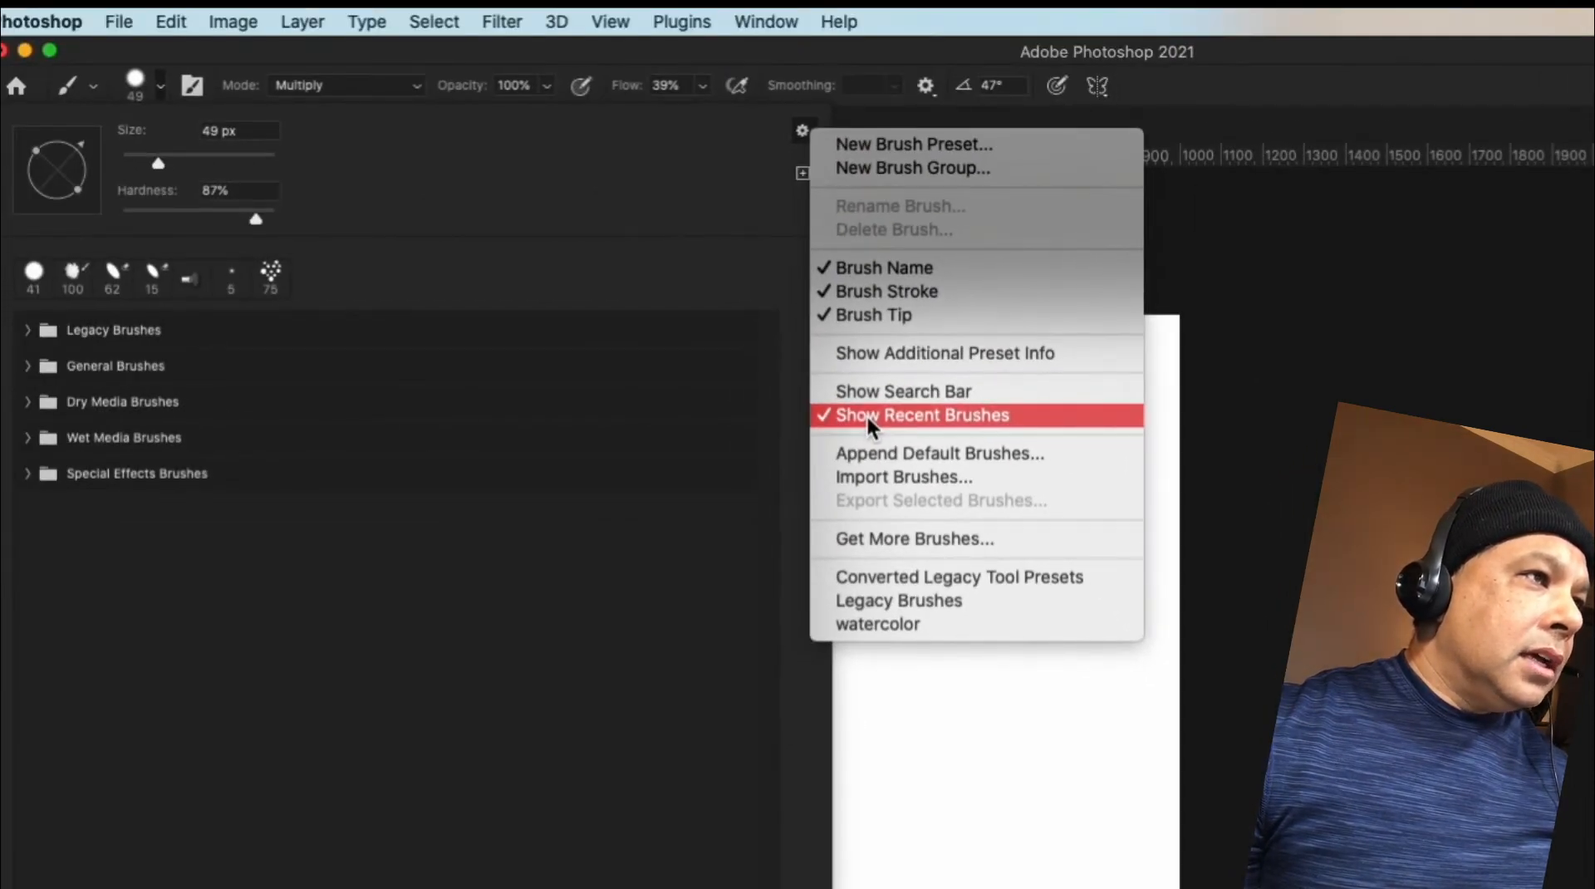
{"action": "left_click", "coordinate": [868, 417]}
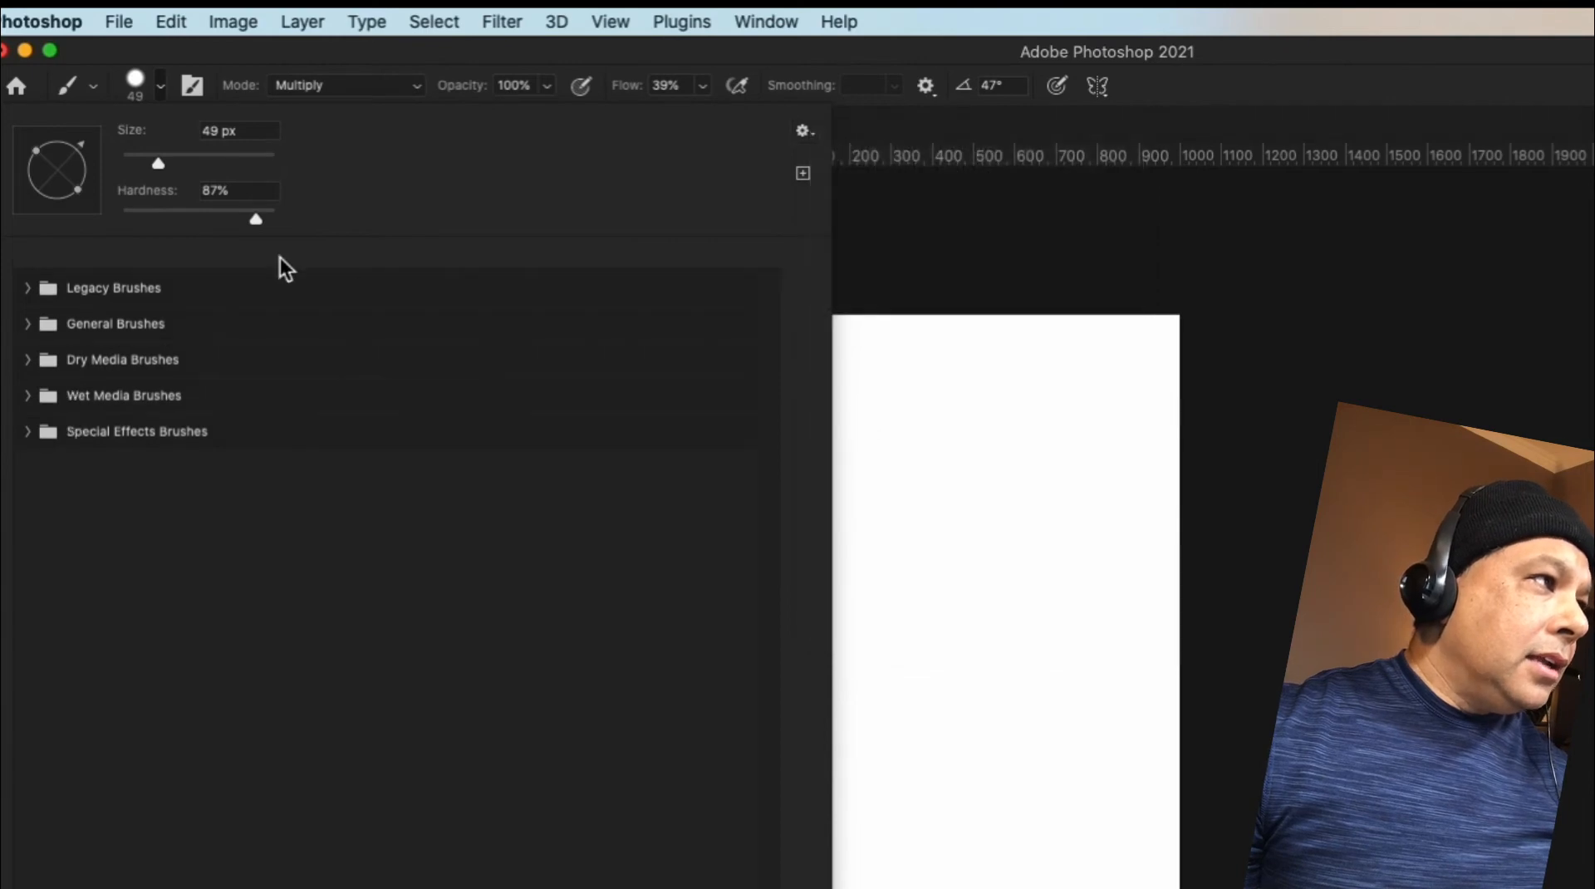
{"action": "left_click", "coordinate": [803, 131]}
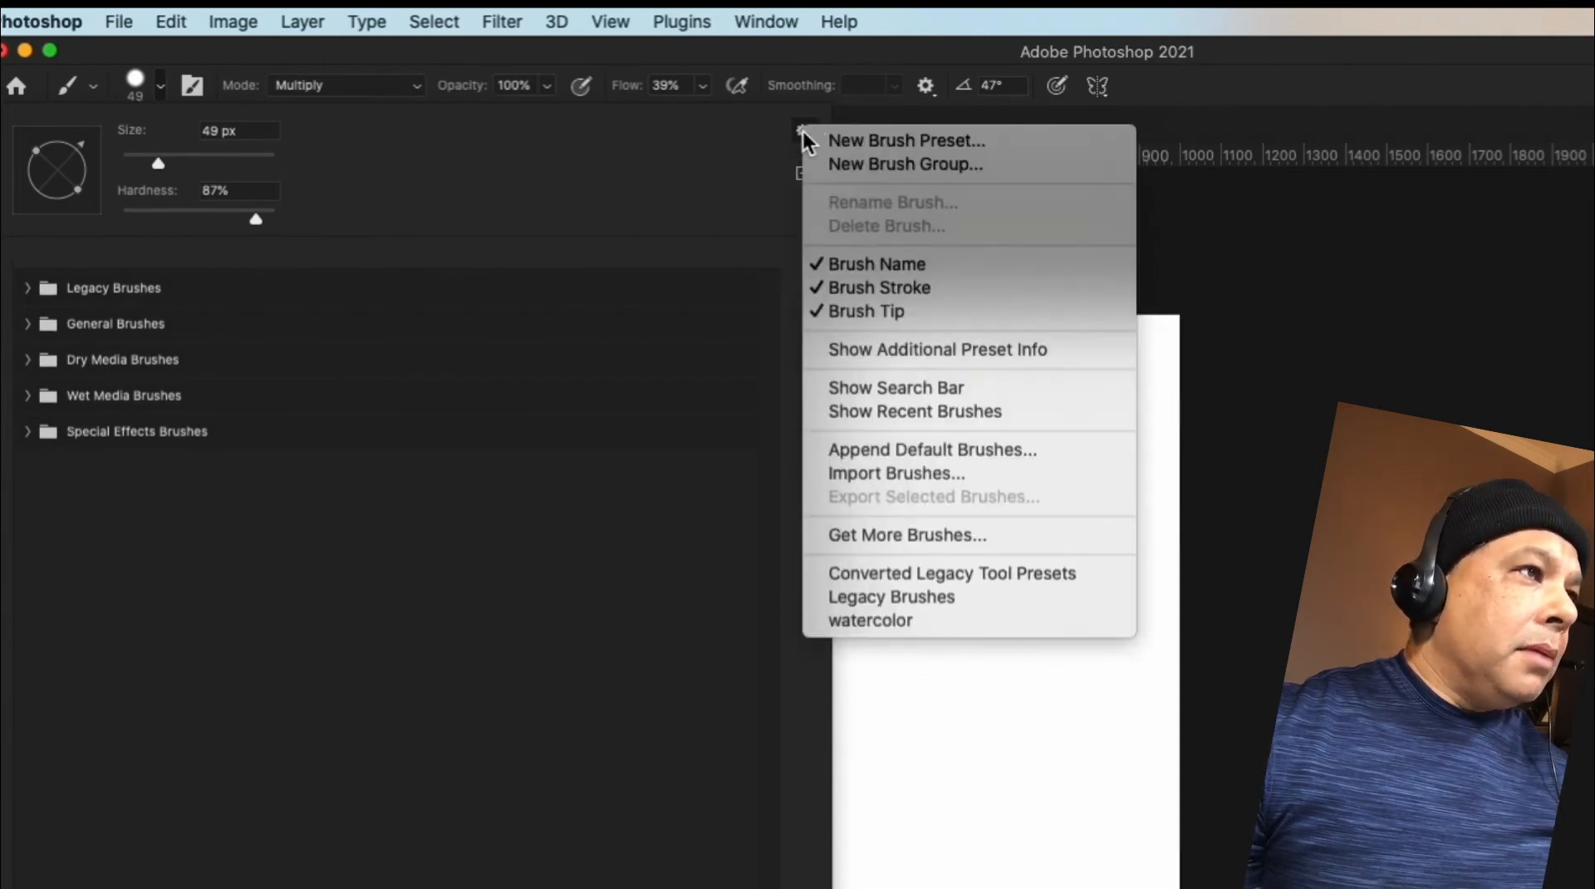
{"action": "left_click", "coordinate": [866, 411]}
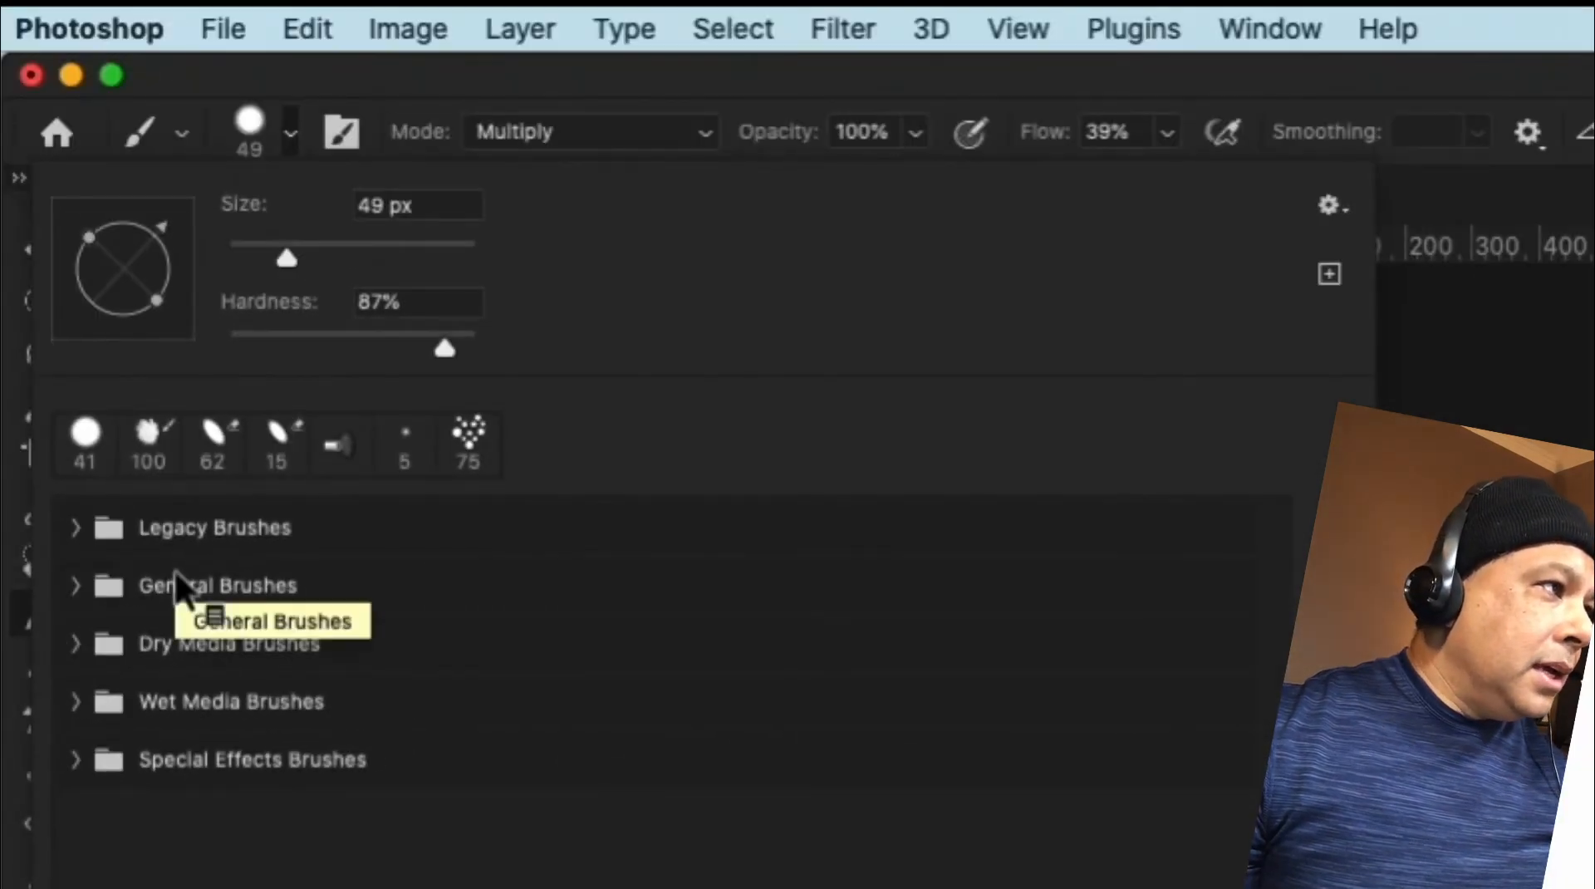
- Move the General Brushes group above Legacy Brushes in the brush list
{"action": "mouse_move", "coordinate": [173, 586]}
{"action": "left_mouse_down"}
{"action": "mouse_move", "coordinate": [171, 525]}
{"action": "mouse_move", "coordinate": [168, 579]}
{"action": "mouse_move", "coordinate": [168, 540]}
{"action": "left_mouse_up"}
{"action": "left_click_drag", "start_coordinate": [166, 538], "coordinate": [168, 509]}
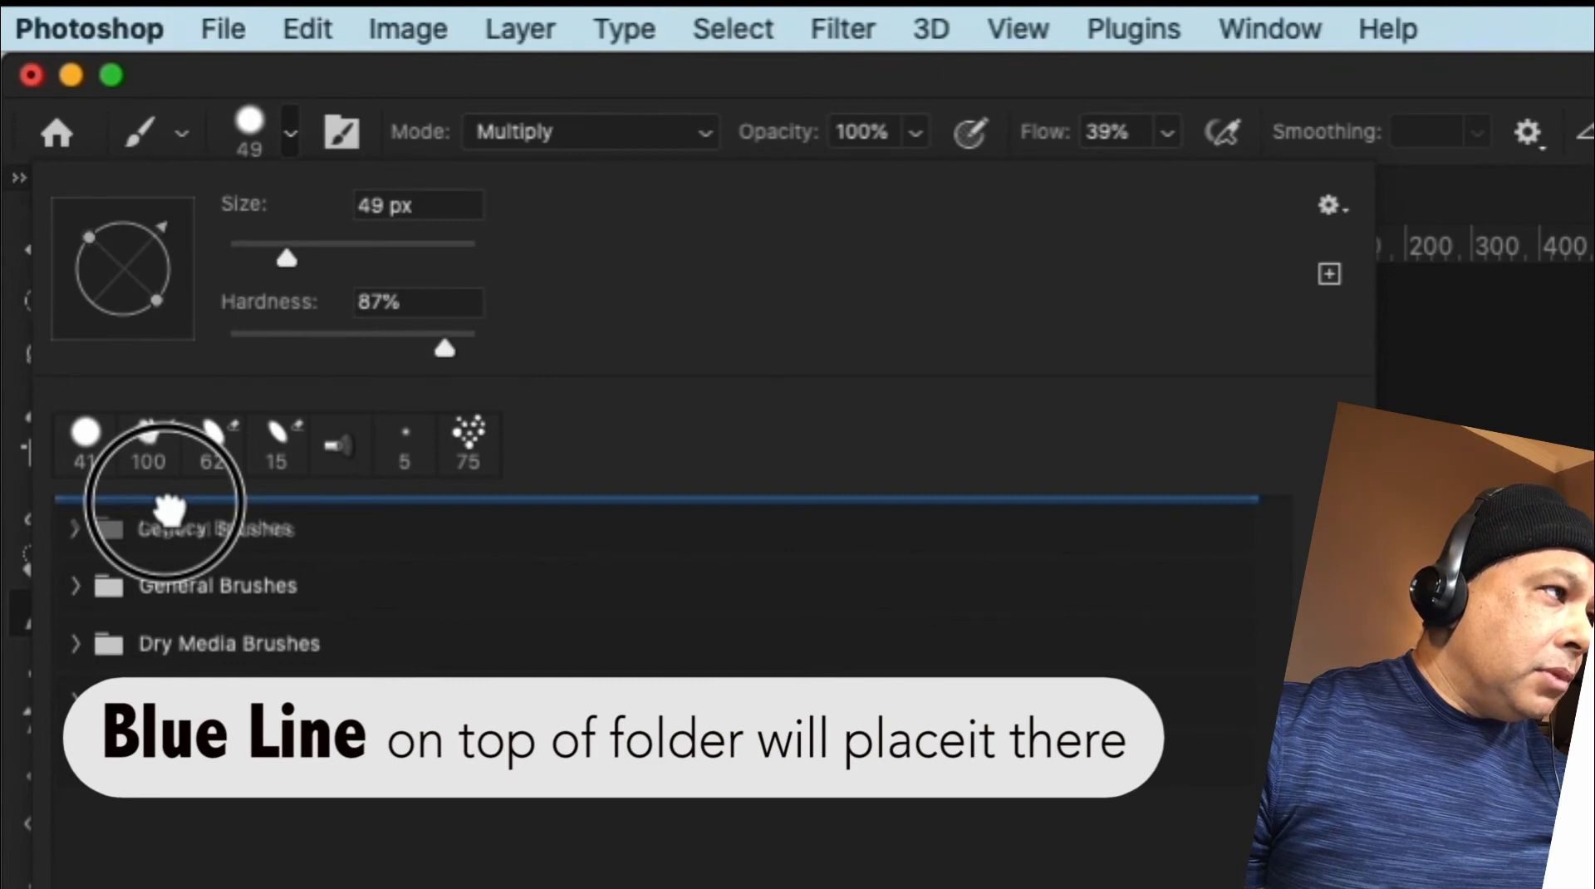
{"action": "left_click_drag", "start_coordinate": [169, 508], "coordinate": [170, 516]}
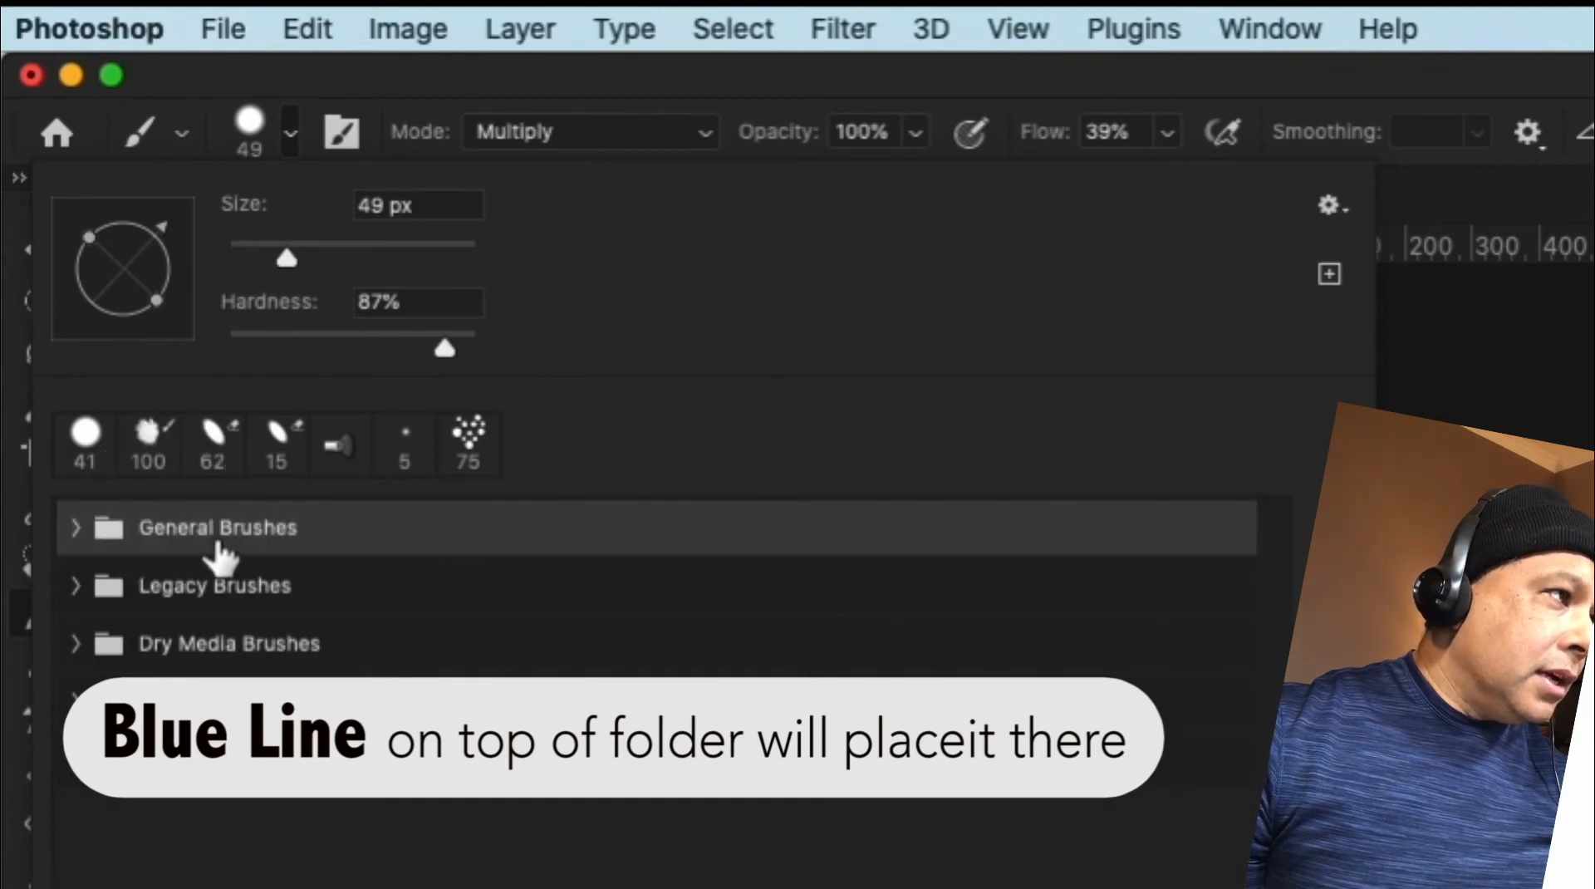
- Place the Dry Media Brushes group inside Legacy Brushes and expand Legacy Brushes
{"action": "mouse_move", "coordinate": [164, 638]}
{"action": "left_mouse_down"}
{"action": "mouse_move", "coordinate": [224, 641]}
{"action": "mouse_move", "coordinate": [231, 595]}
{"action": "left_mouse_up"}
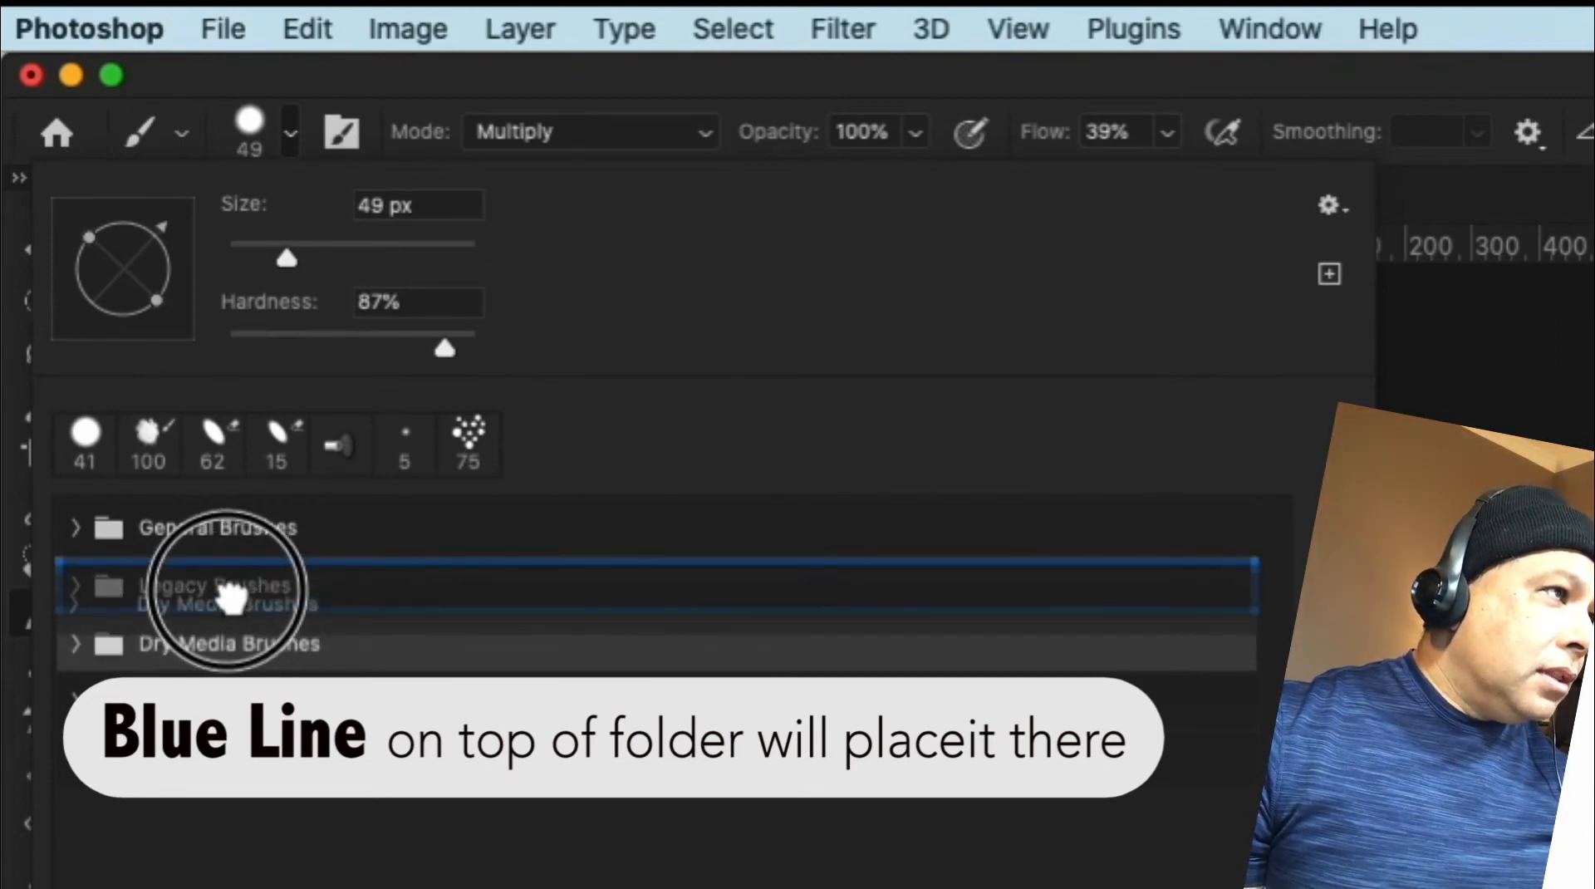
{"action": "left_click_drag", "start_coordinate": [231, 595], "coordinate": [234, 606]}
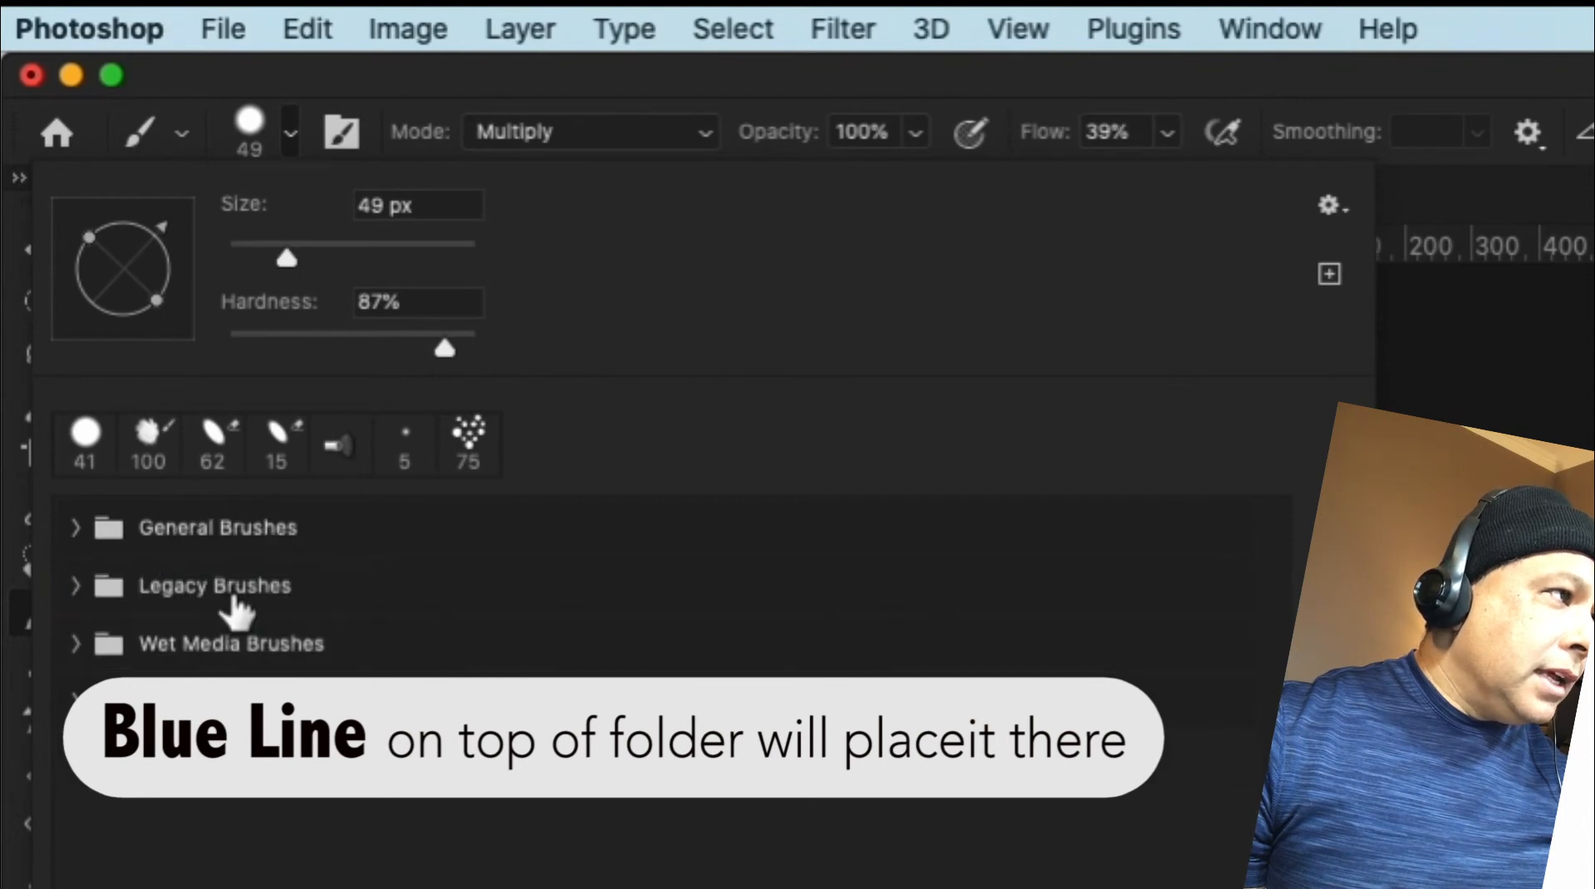
{"action": "left_click", "coordinate": [71, 600]}
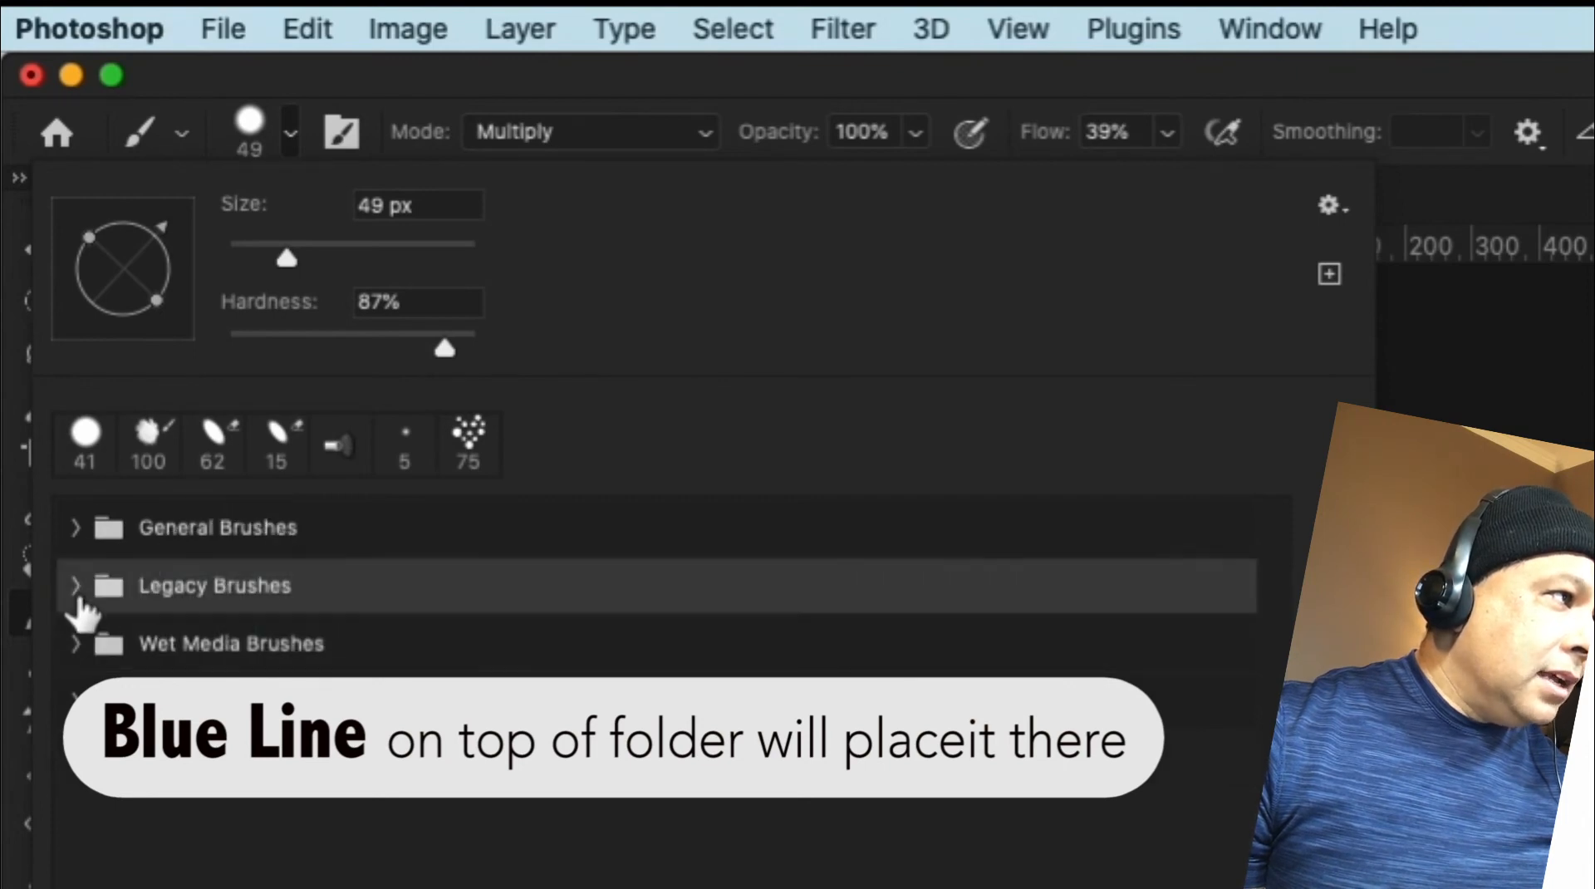
{"action": "left_click", "coordinate": [73, 592]}
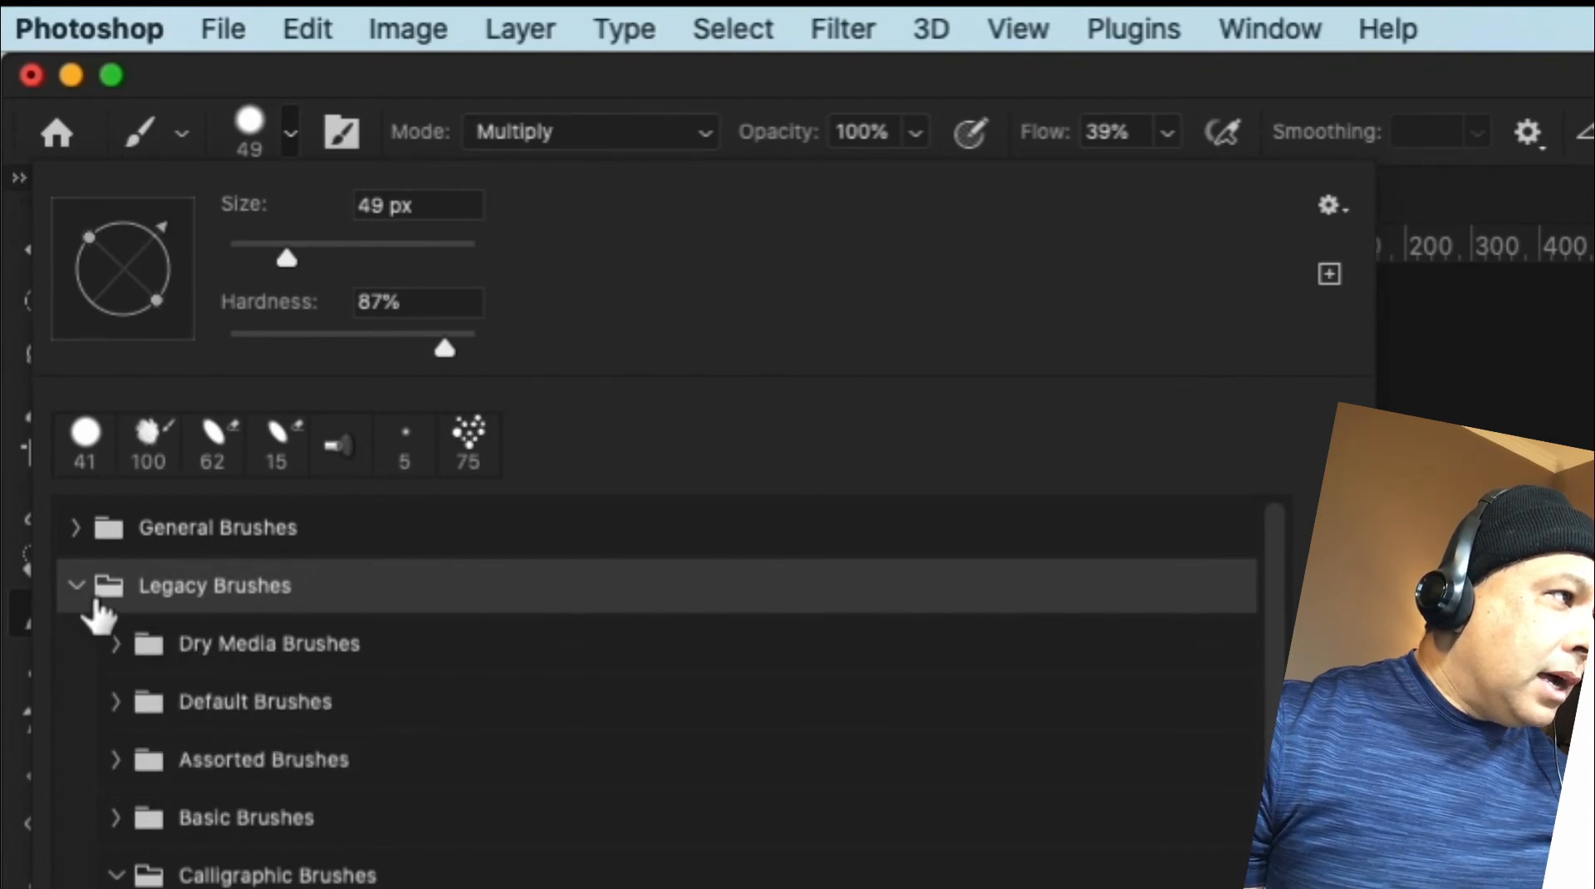
- Move Dry Media Brushes out of Legacy Brushes to between General Brushes and Legacy Brushes, and collapse Legacy Brushes
{"action": "left_click_drag", "start_coordinate": [202, 644], "coordinate": [216, 561]}
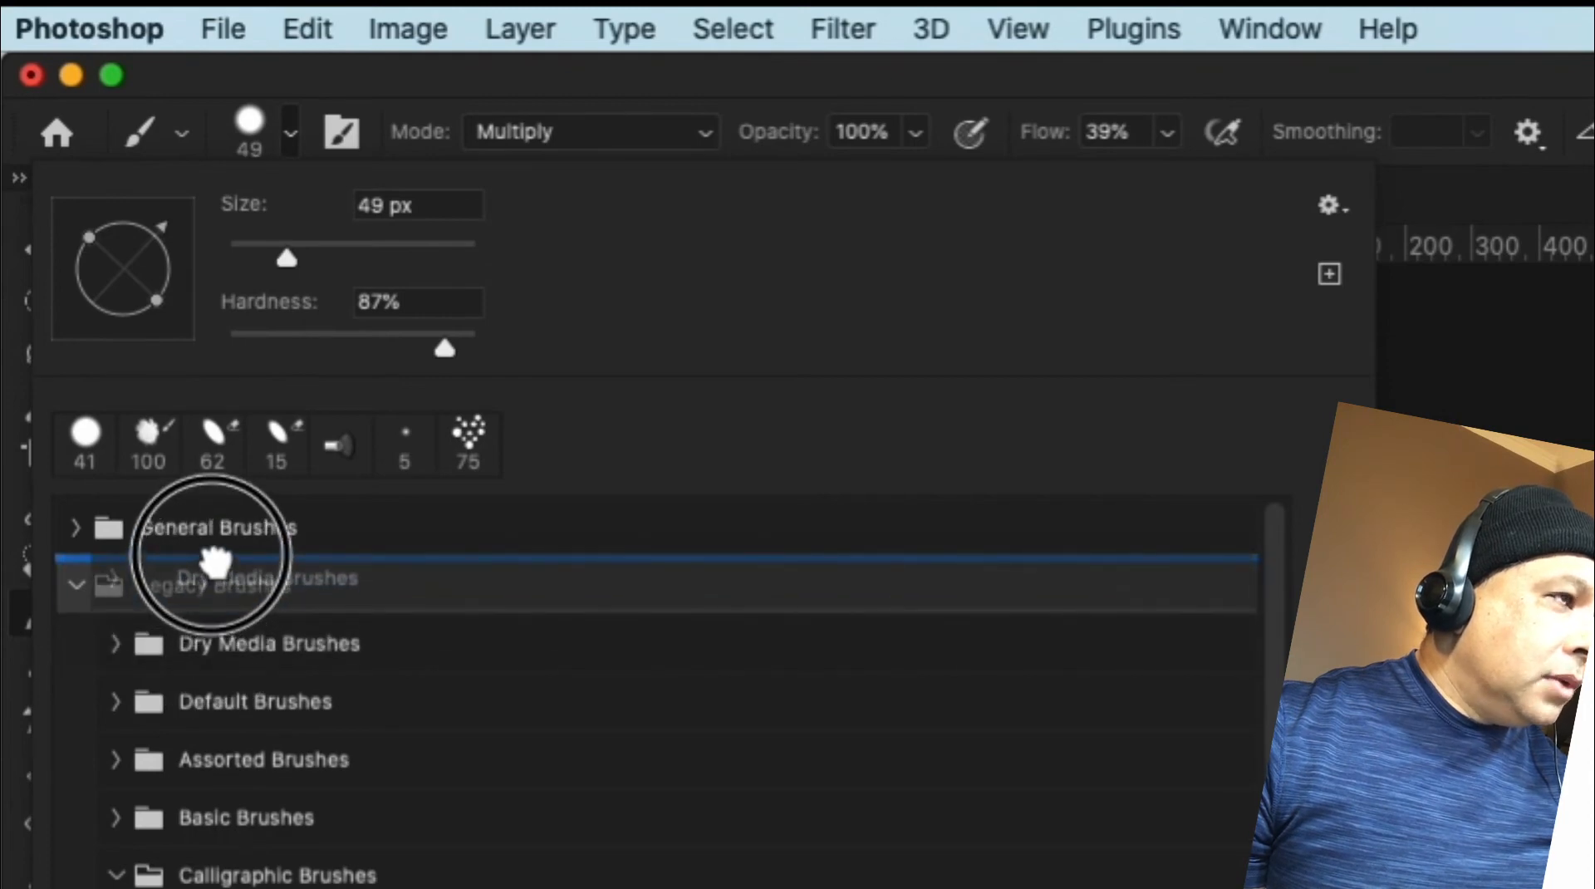
{"action": "left_click_drag", "start_coordinate": [216, 562], "coordinate": [213, 563]}
{"action": "left_click", "coordinate": [73, 646]}
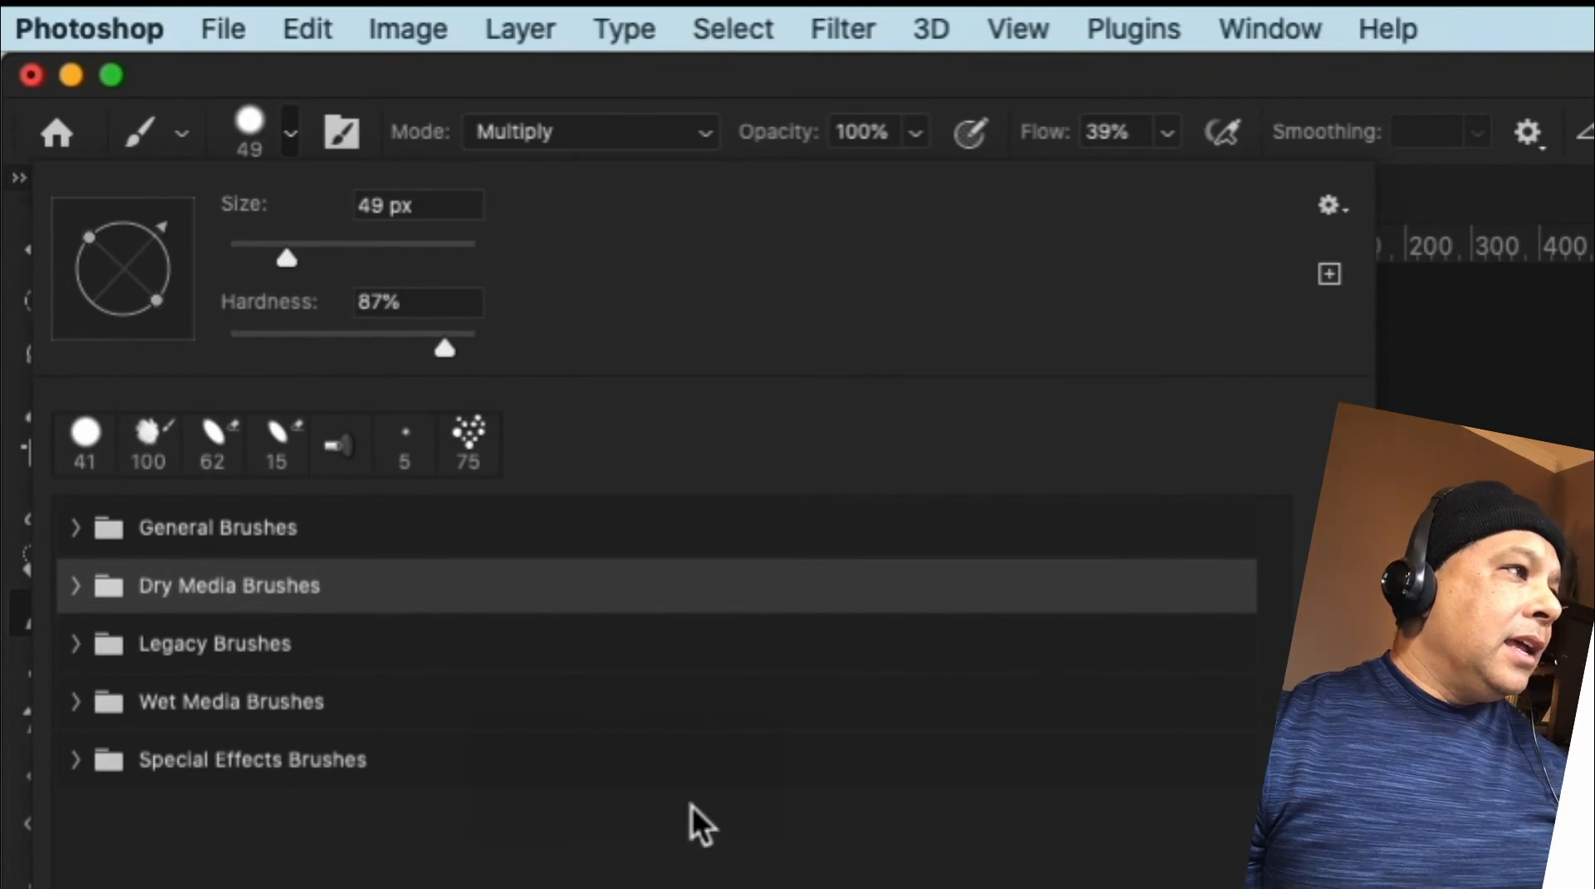
{"action": "left_click", "coordinate": [193, 760]}
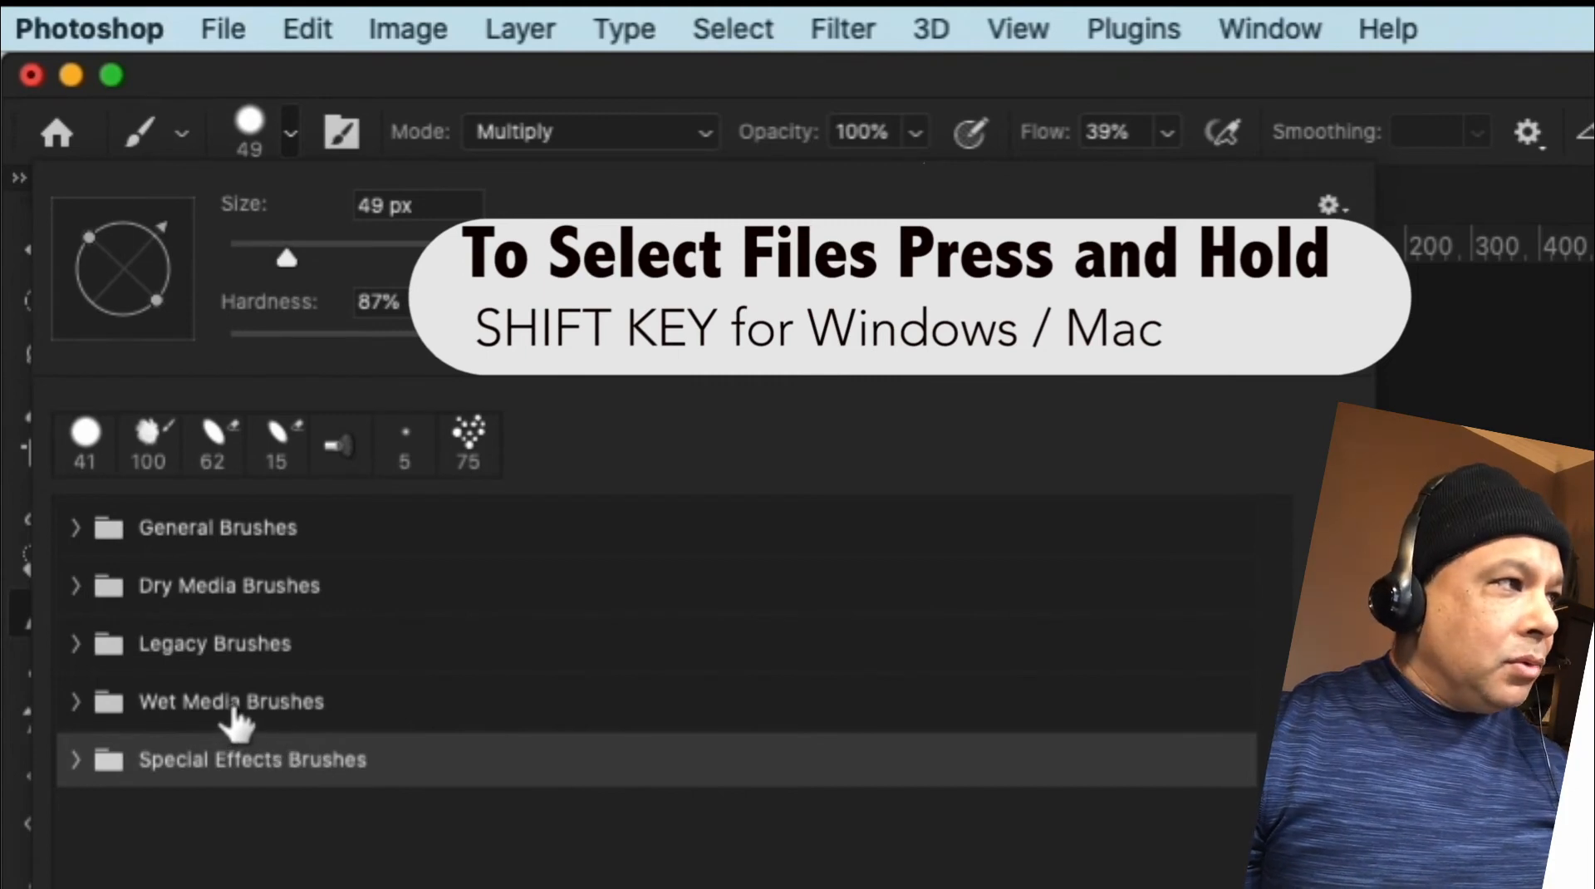
{"action": "left_click", "coordinate": [227, 704], "text": "shift"}
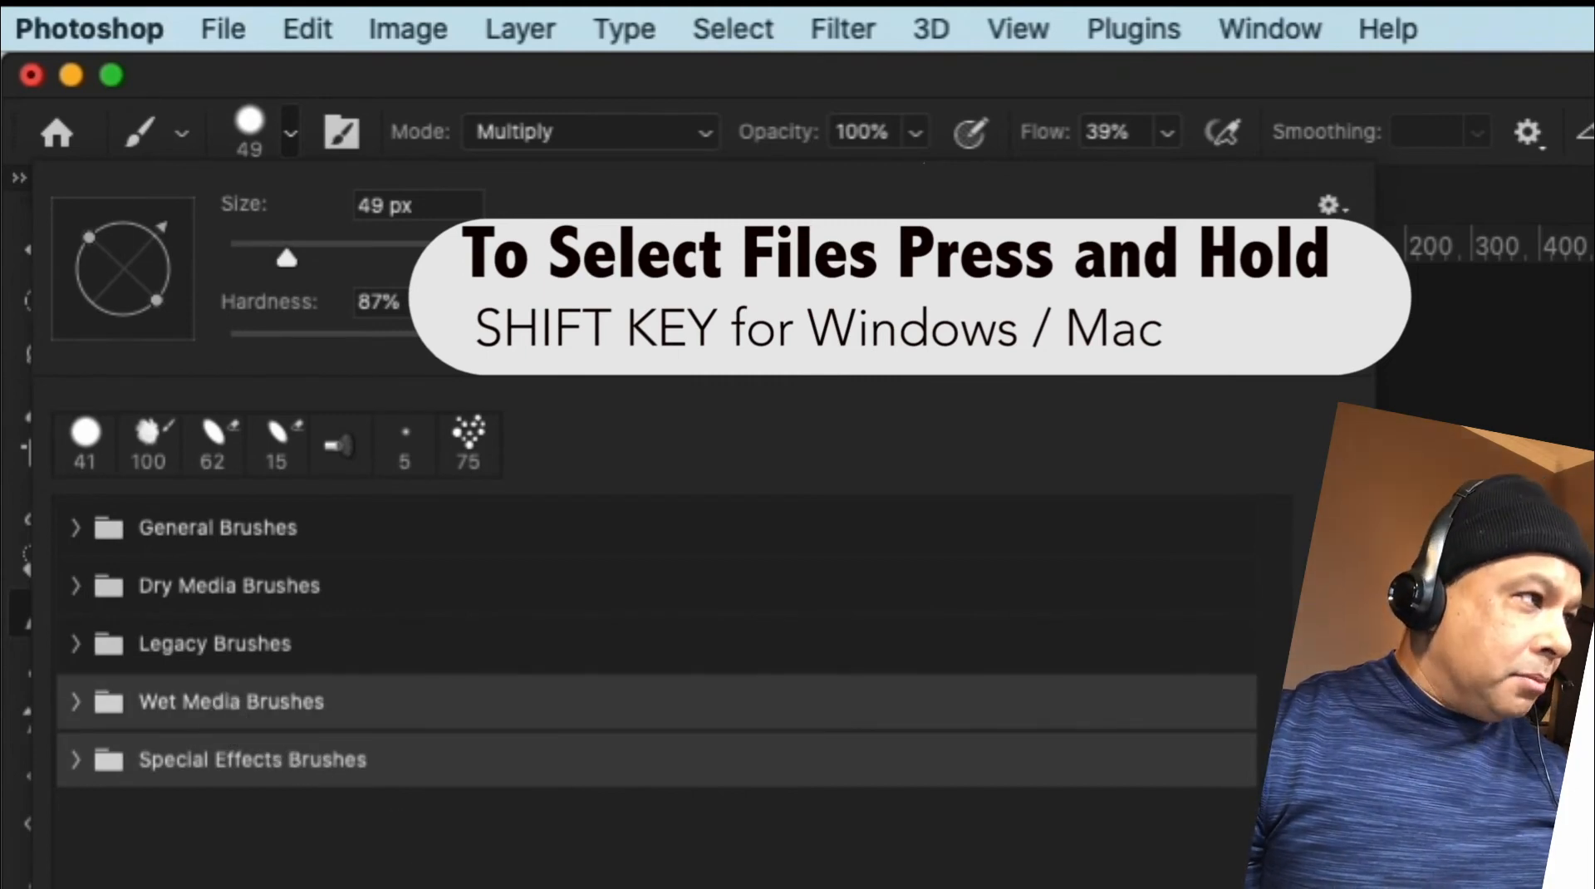
{"action": "left_click", "coordinate": [322, 874]}
{"action": "left_click", "coordinate": [250, 778]}
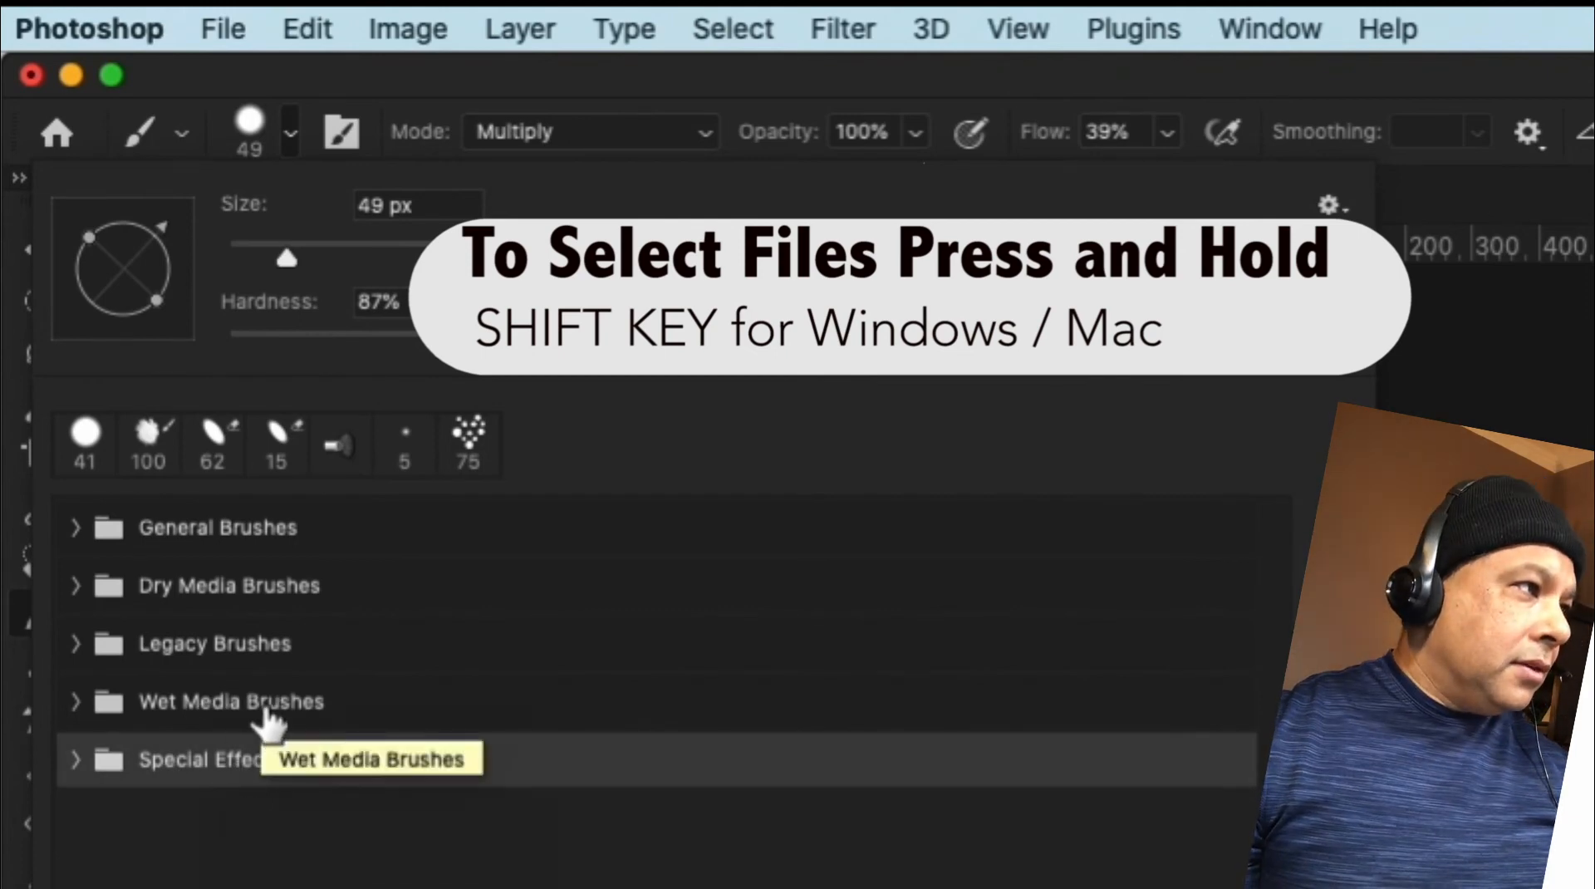
{"action": "left_click", "coordinate": [256, 703], "text": "shift"}
{"action": "left_click", "coordinate": [274, 647], "text": "shift"}
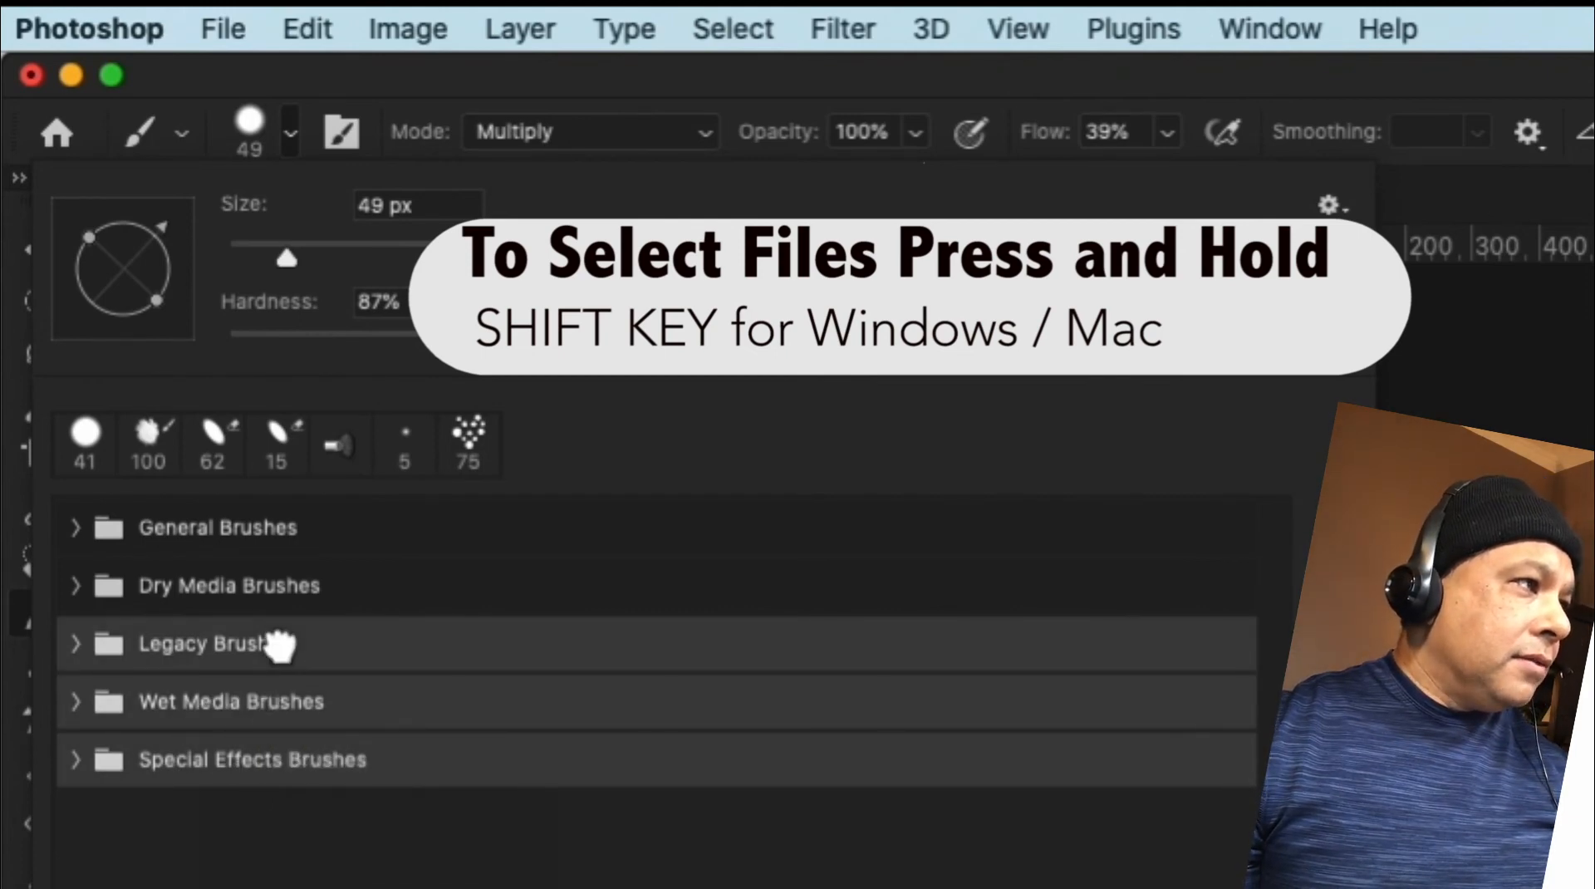
{"action": "left_click", "coordinate": [359, 587], "text": "shift"}
{"action": "left_click", "coordinate": [299, 526]}
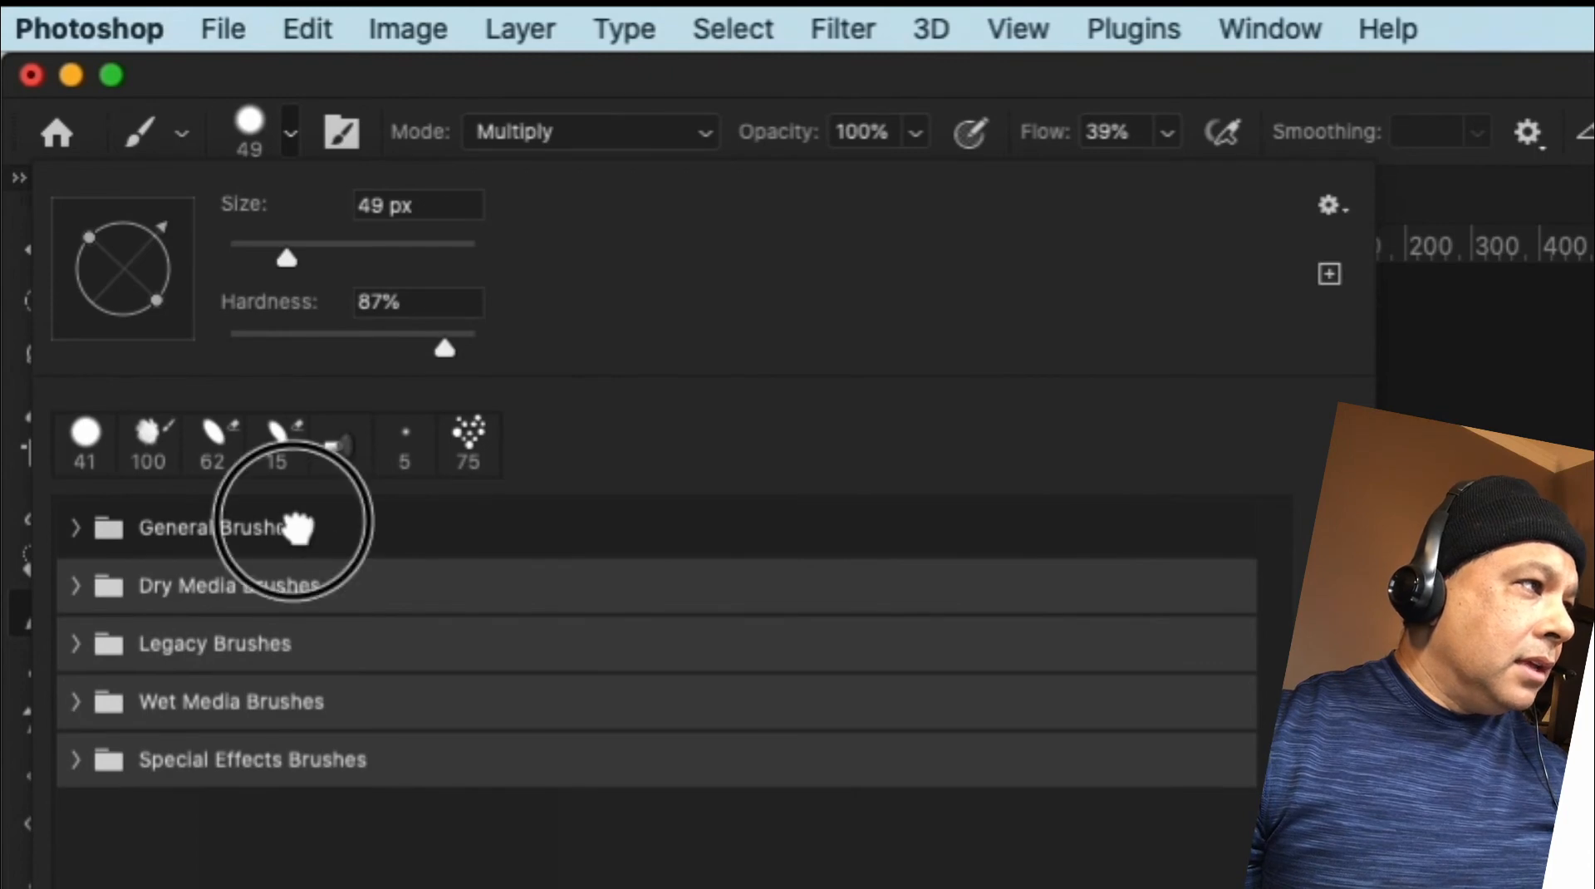
{"action": "left_click", "coordinate": [399, 883]}
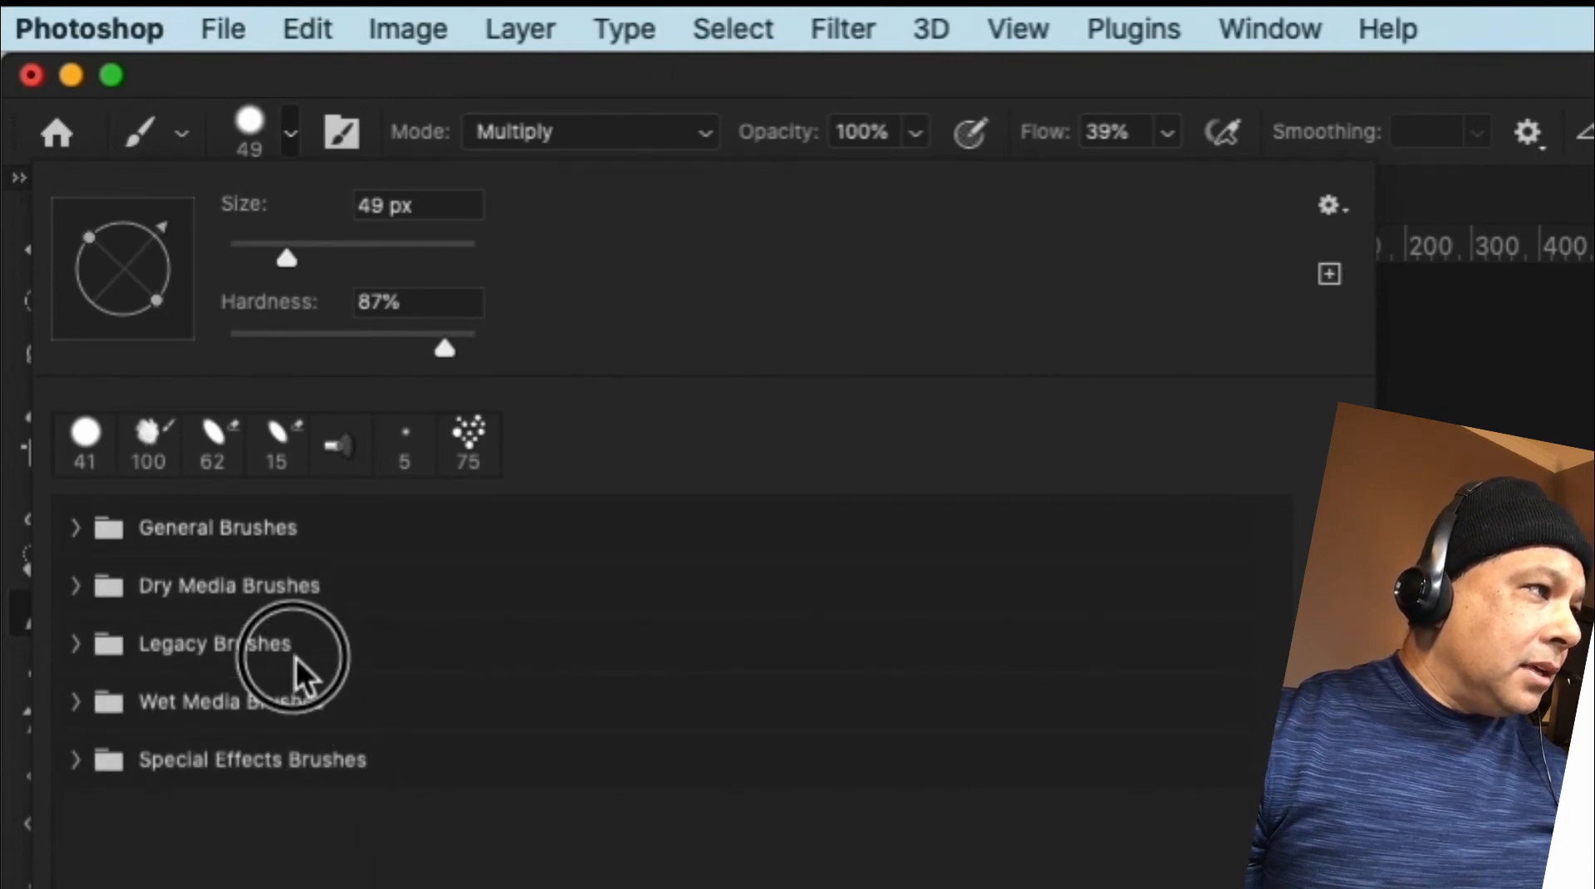
- Delete all five brush groups from the brush picker and append the default brushes
{"action": "left_click", "coordinate": [257, 763]}
{"action": "left_click", "coordinate": [232, 700], "text": "shift"}
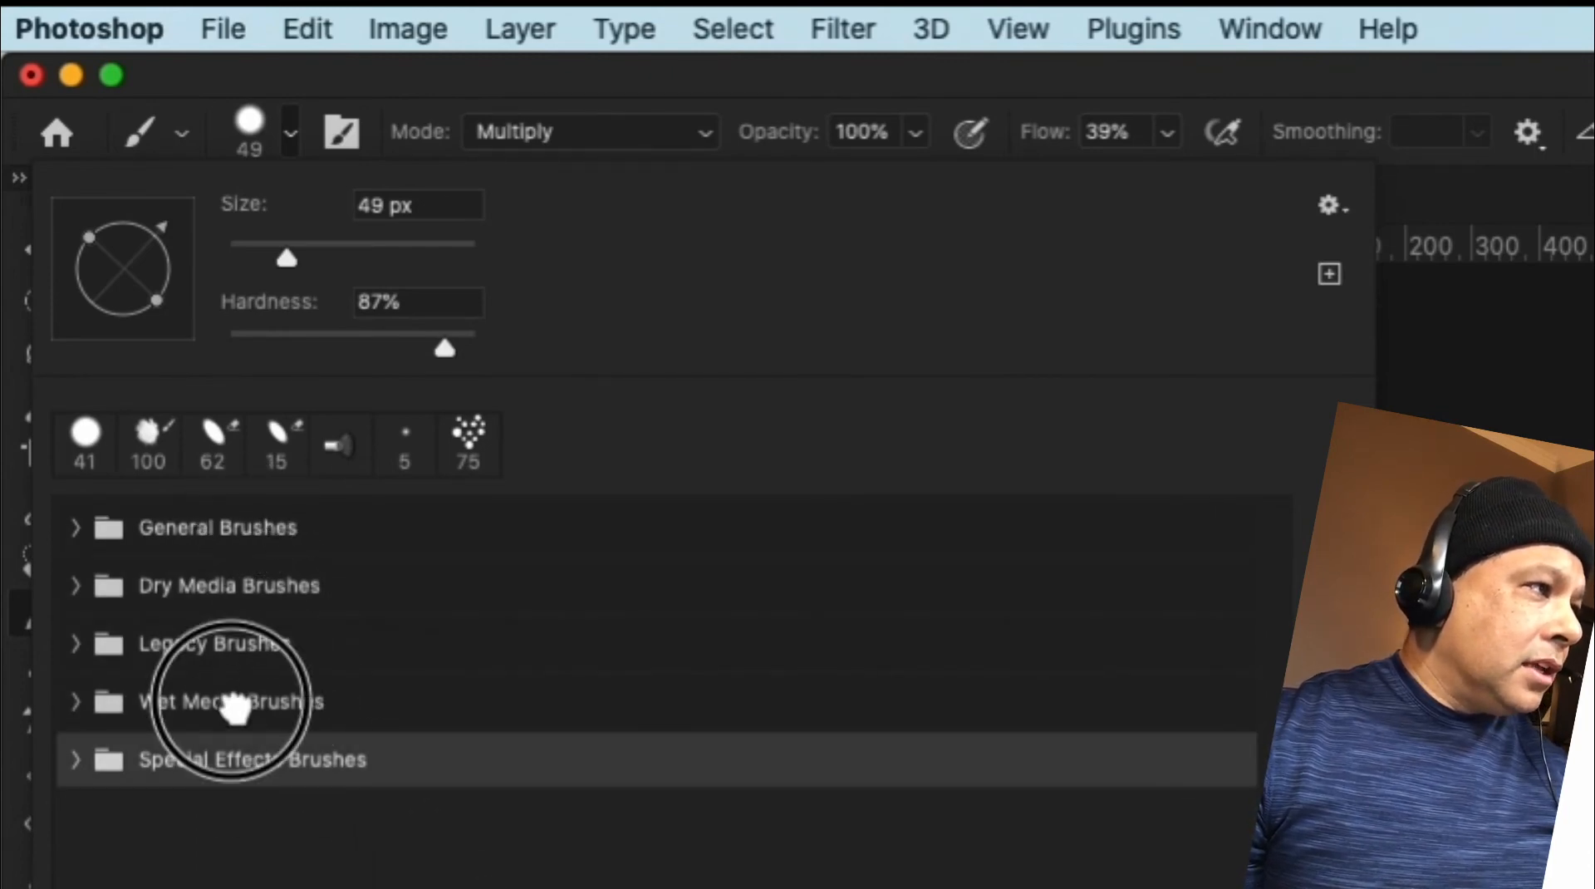
{"action": "left_click", "coordinate": [215, 653], "text": "shift"}
{"action": "left_click", "coordinate": [236, 573], "text": "shift"}
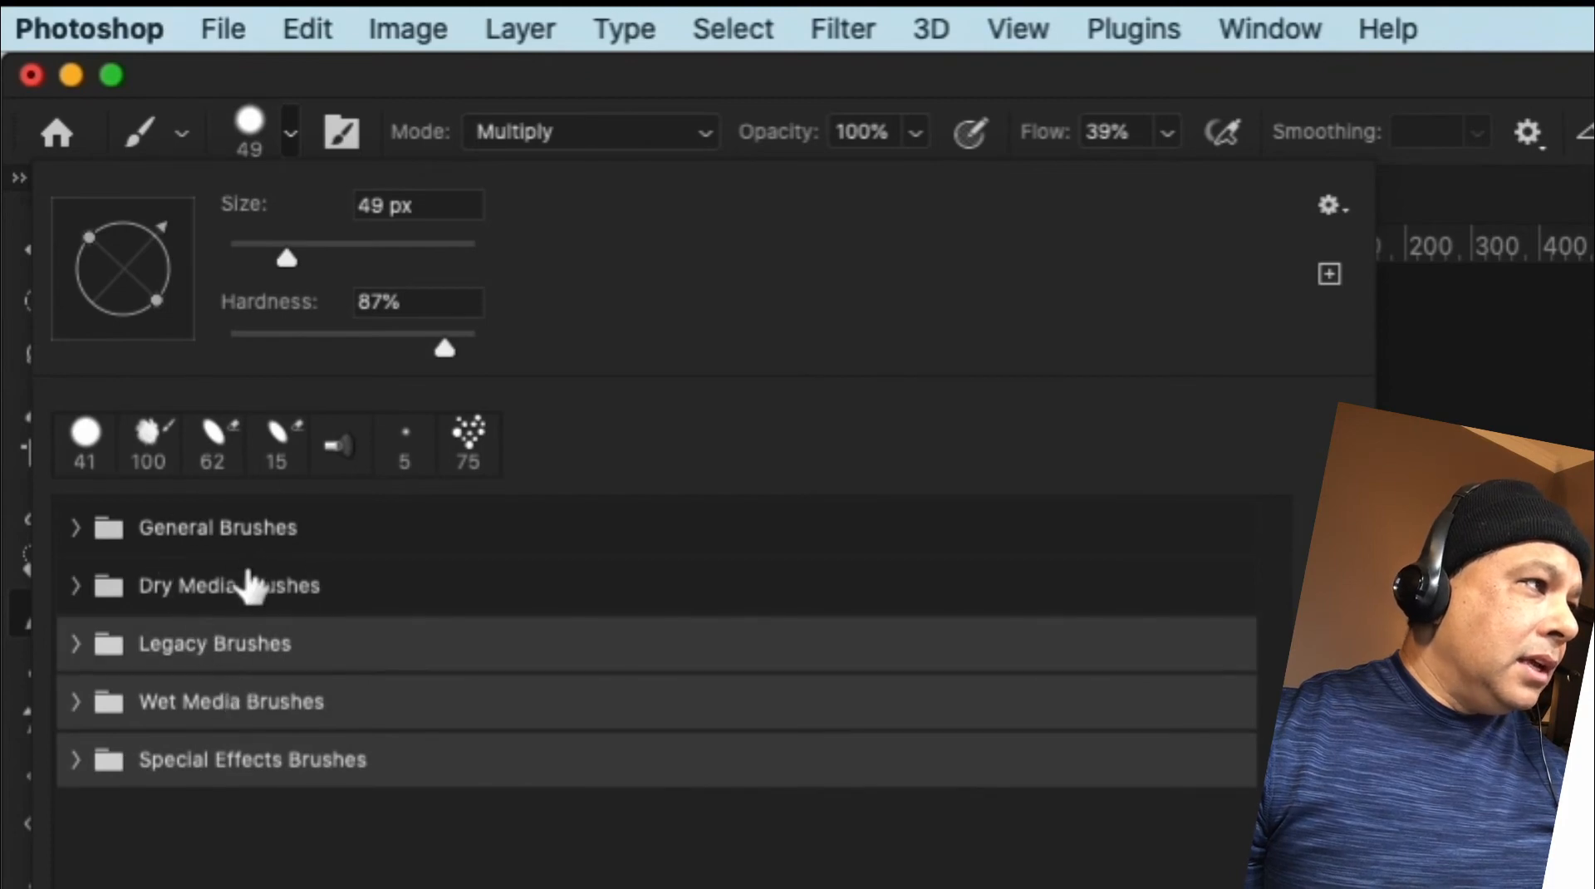
{"action": "left_click", "coordinate": [236, 542], "text": "shift"}
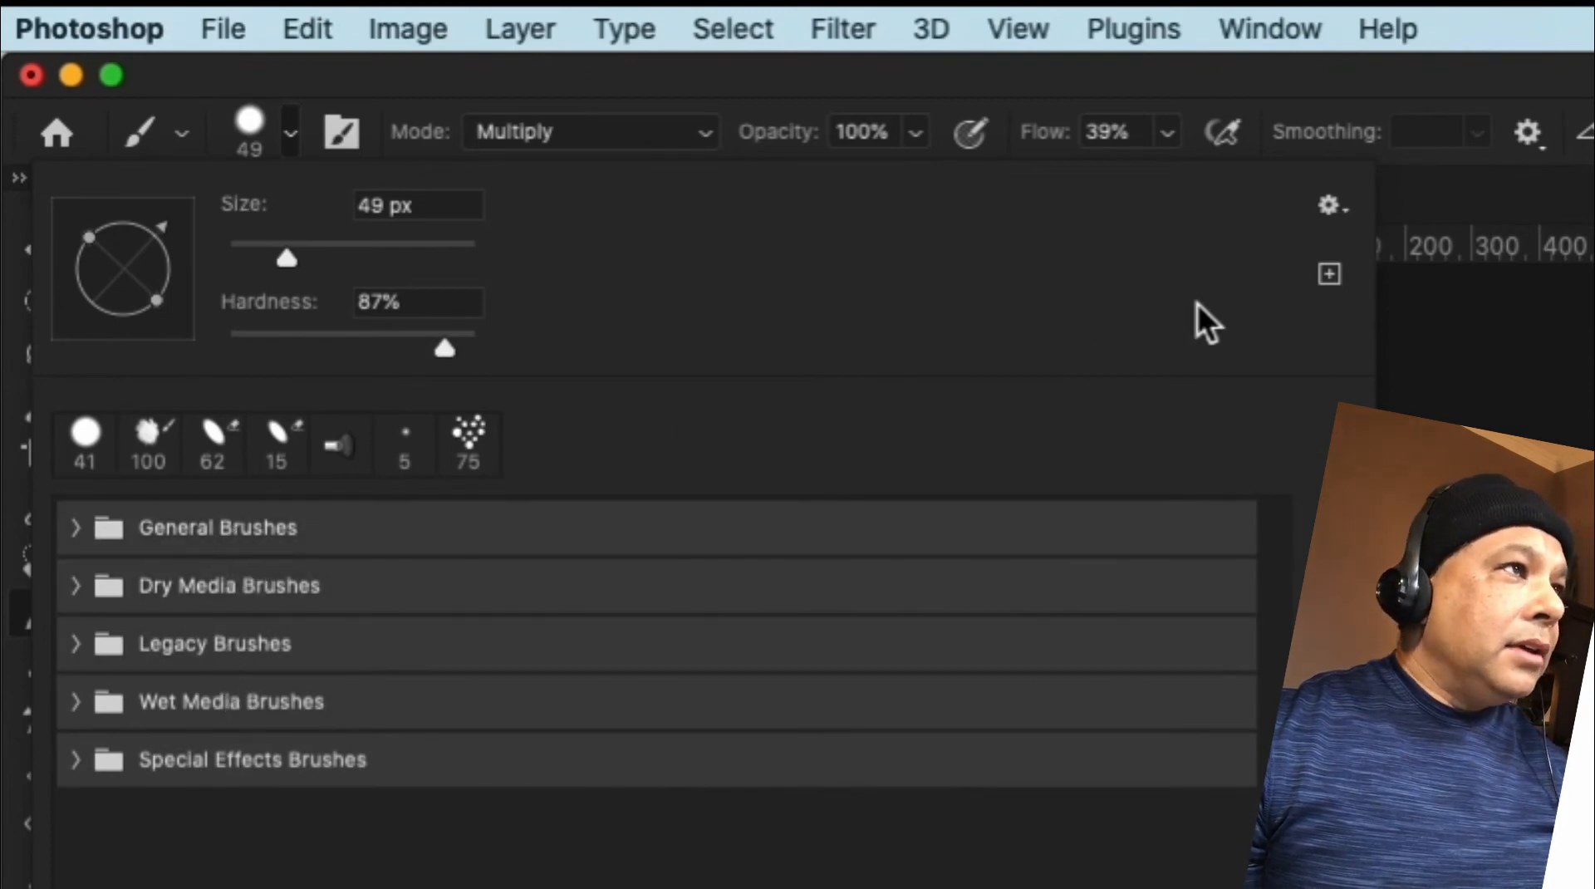
{"action": "left_click", "coordinate": [1328, 208]}
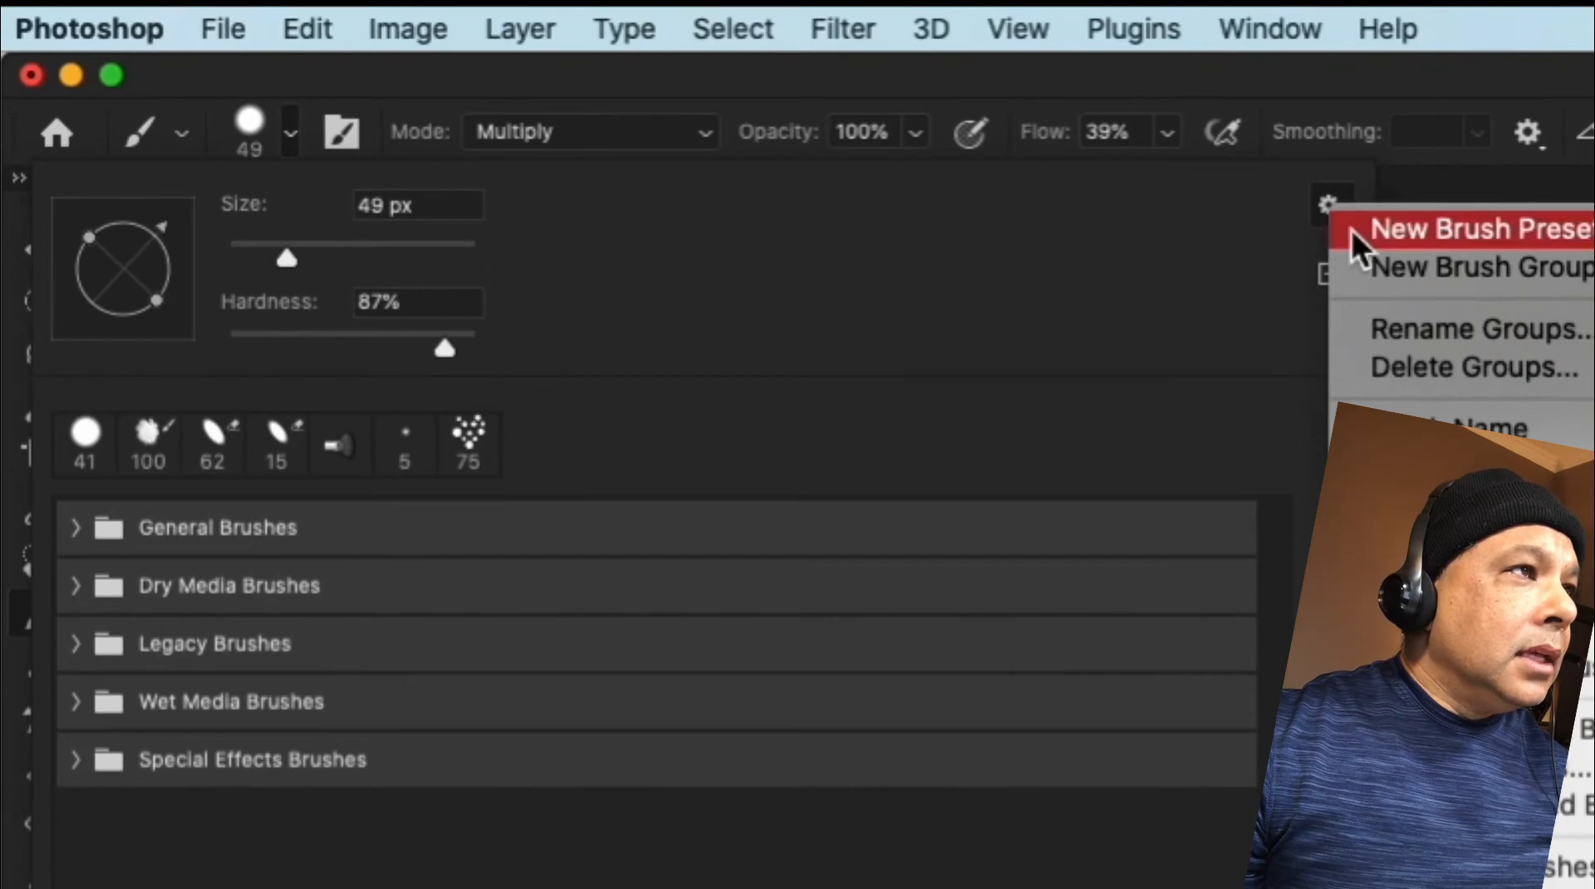
{"action": "left_click", "coordinate": [1455, 372]}
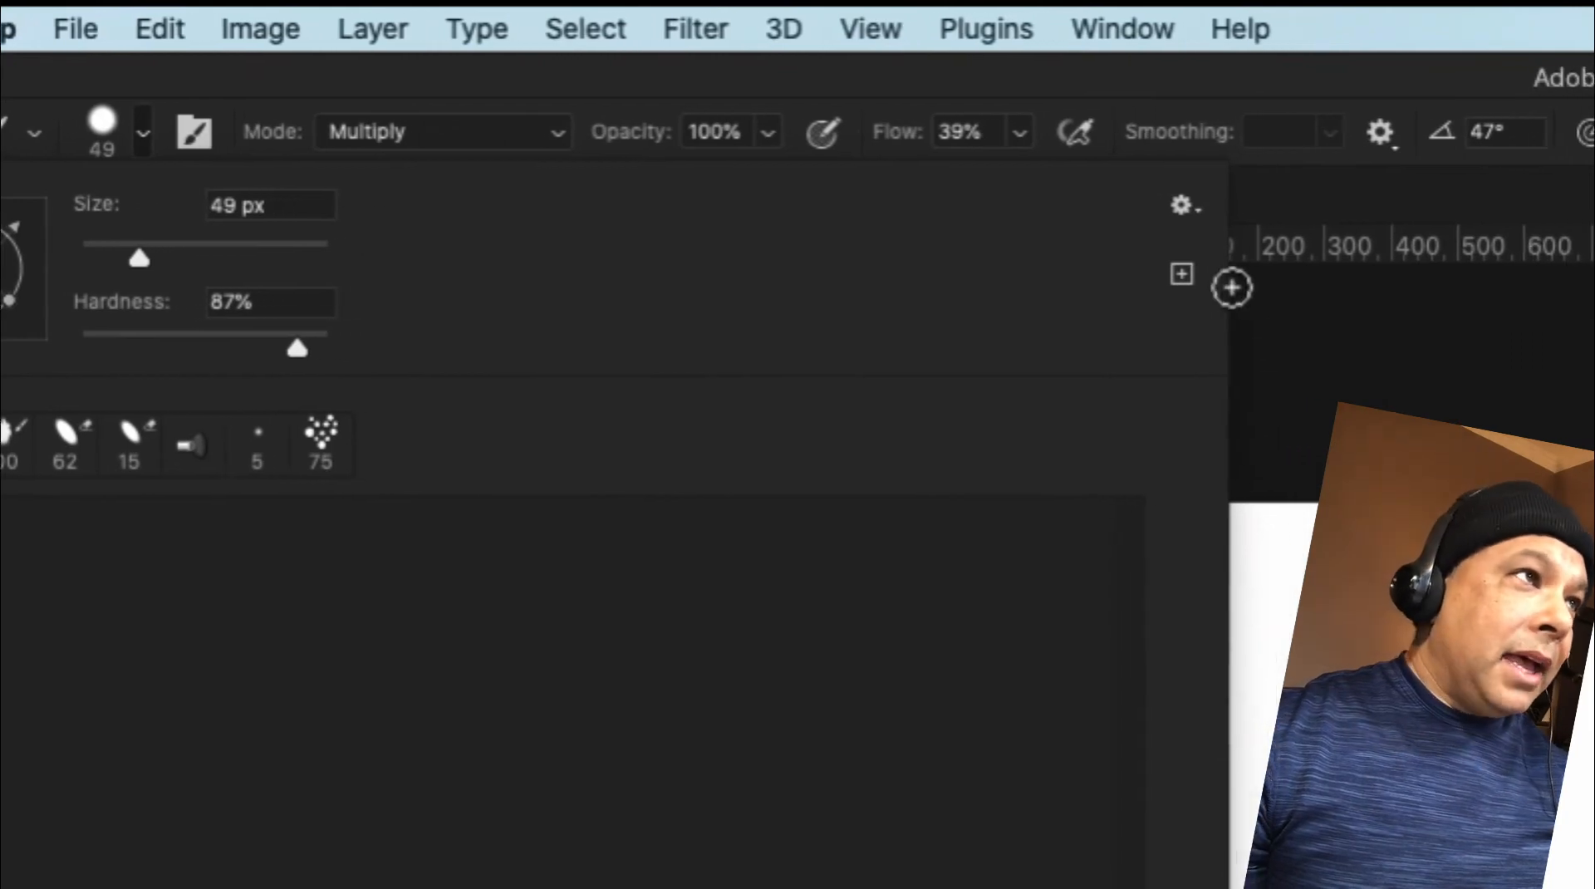
{"action": "left_click", "coordinate": [1182, 207]}
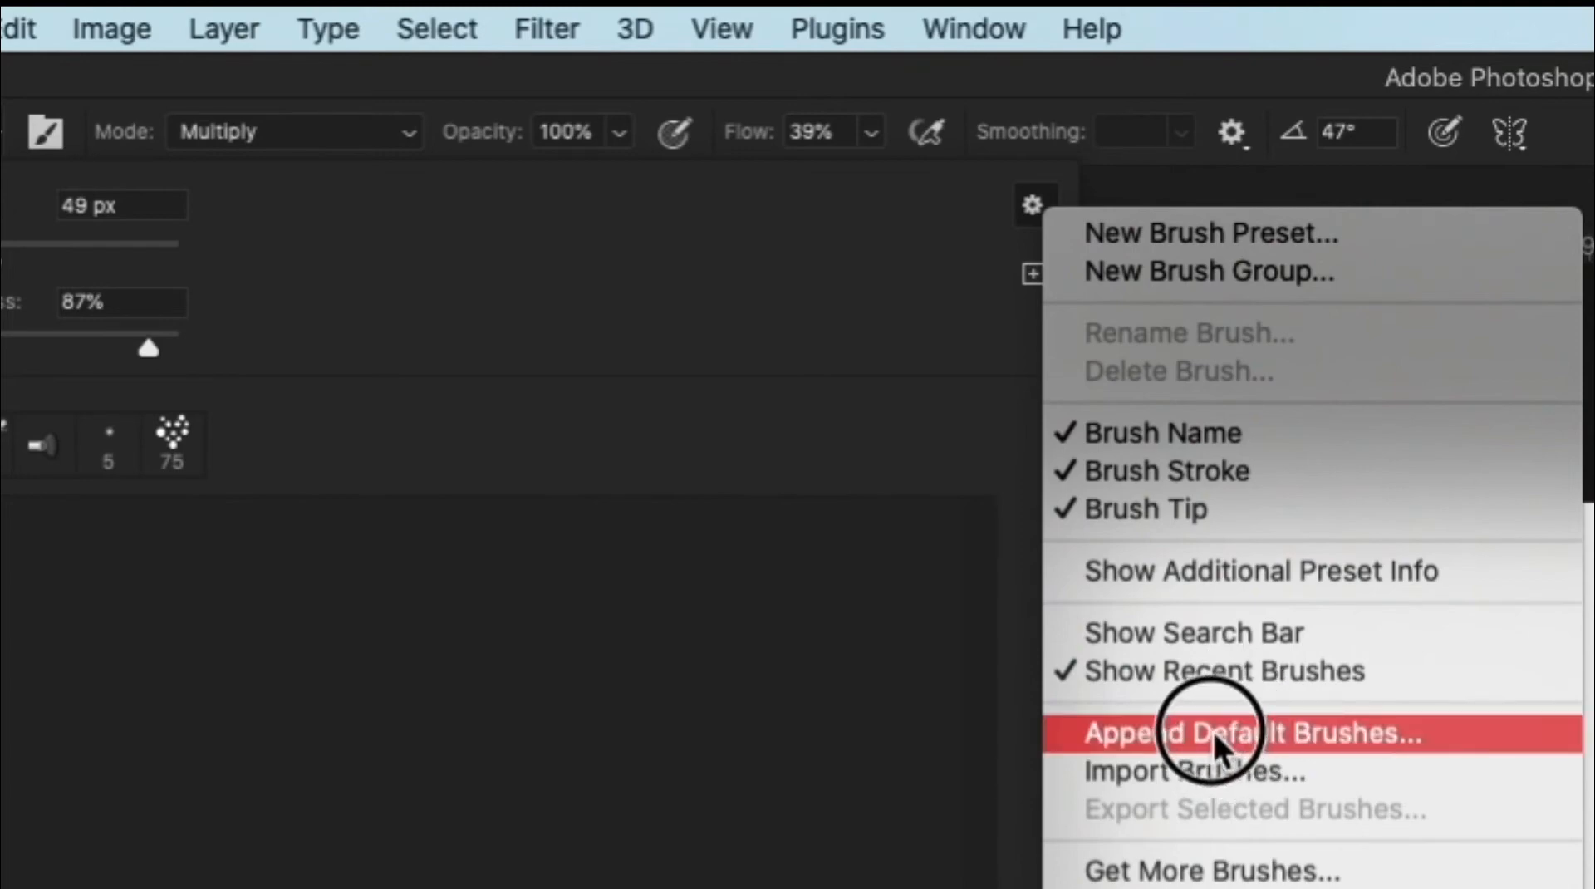
{"action": "left_click", "coordinate": [1286, 735]}
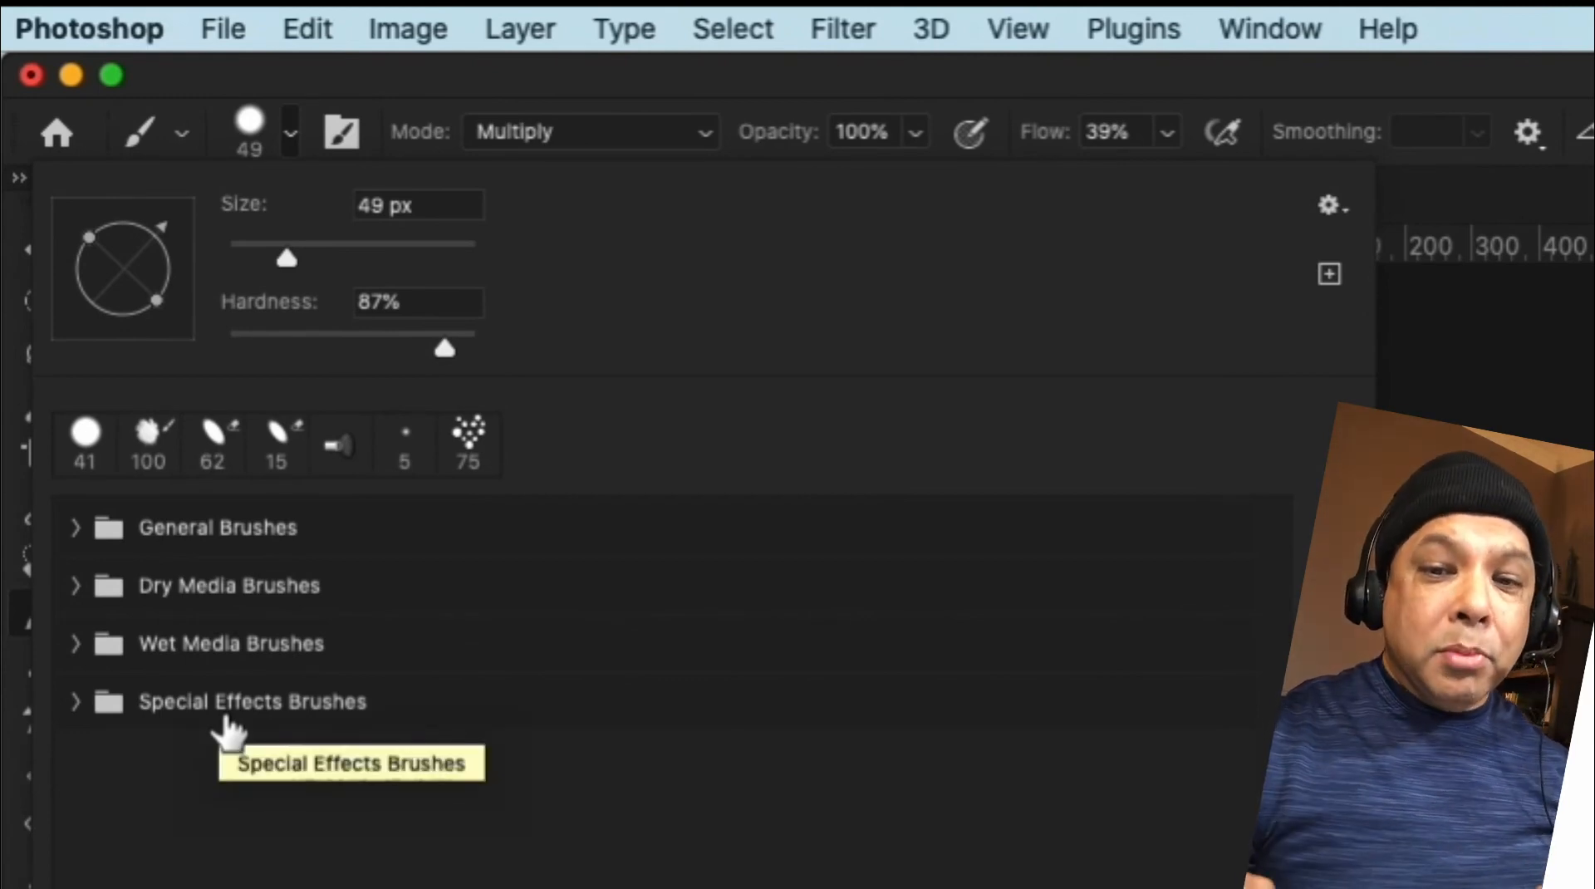
- Place the Special Effects Brushes group inside General Brushes and expand General Brushes
{"action": "mouse_move", "coordinate": [226, 721]}
{"action": "left_mouse_down"}
{"action": "mouse_move", "coordinate": [552, 675]}
{"action": "mouse_move", "coordinate": [931, 517]}
{"action": "left_mouse_up"}
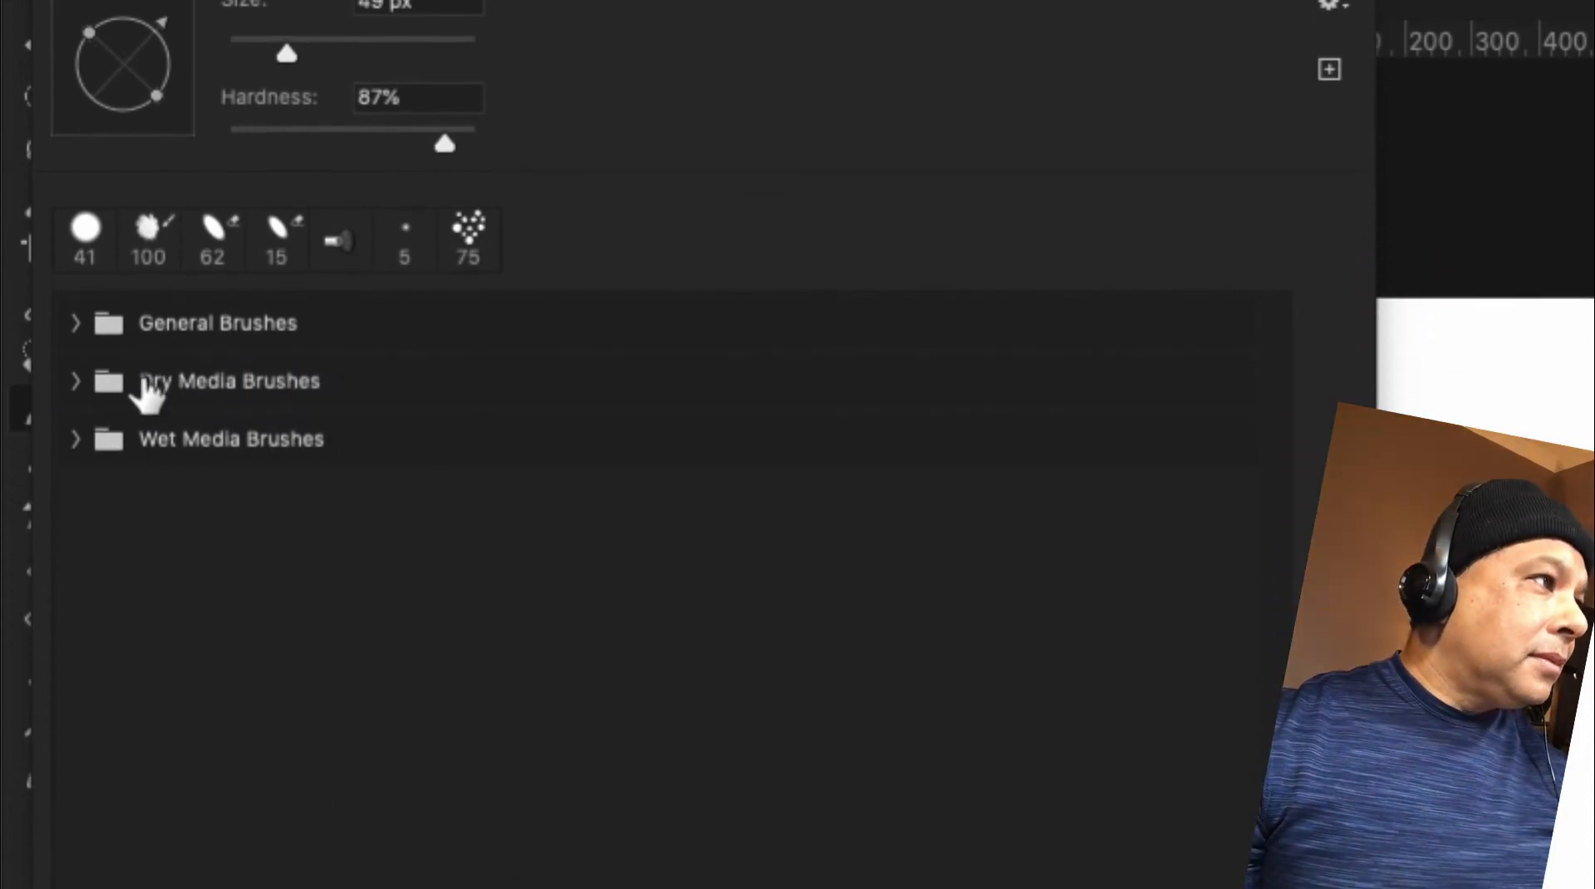
{"action": "left_click", "coordinate": [75, 323]}
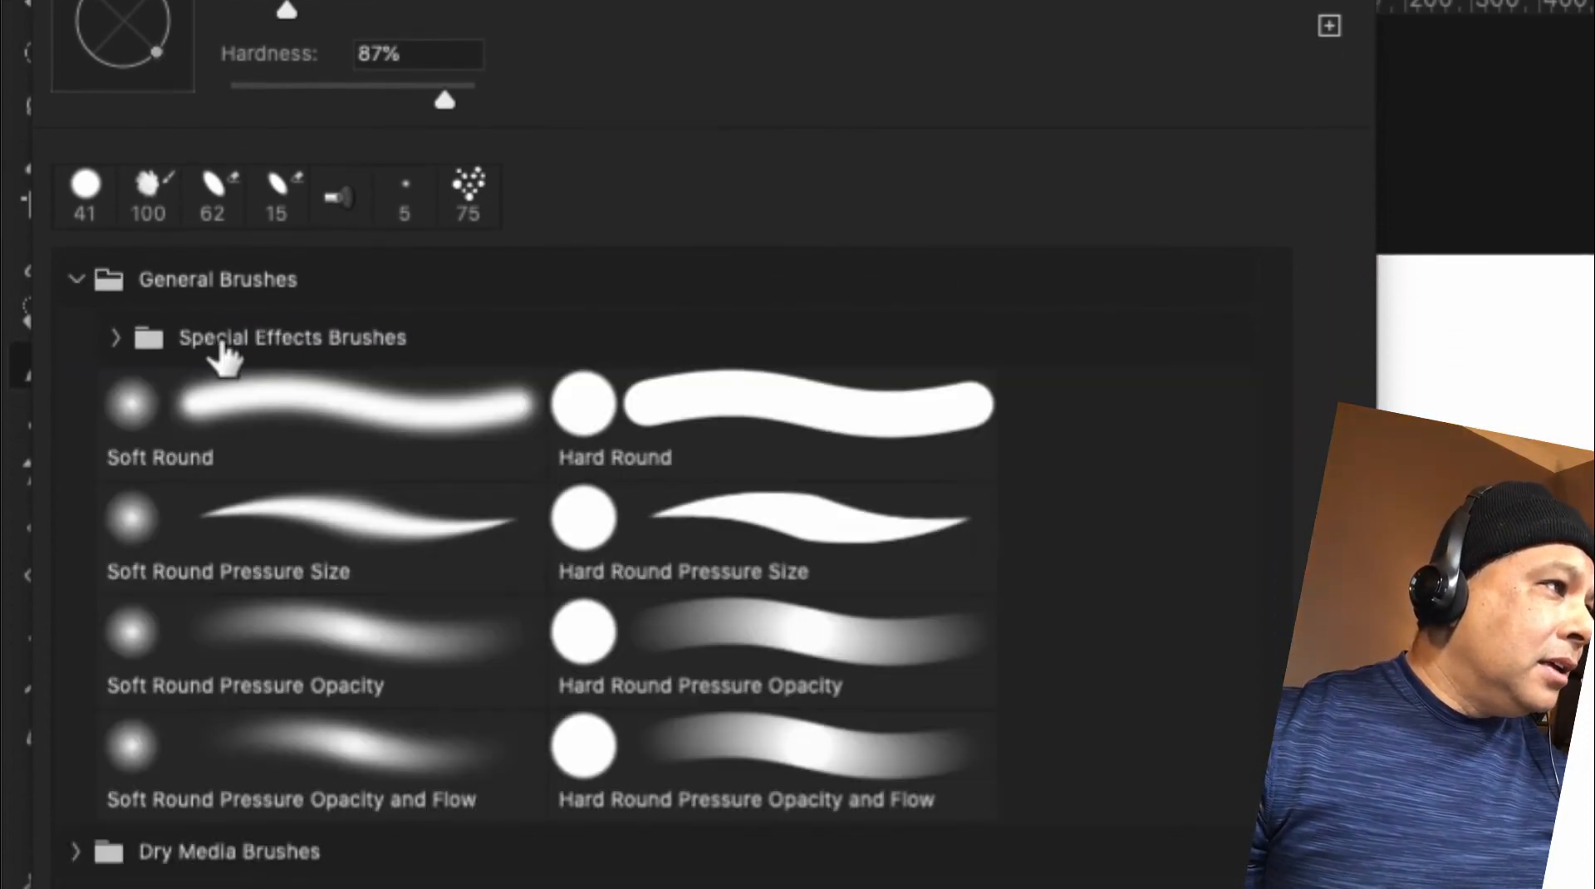
- Move the Special Effects Brushes group out of General Brushes to below Wet Media Brushes
{"action": "left_click", "coordinate": [188, 326]}
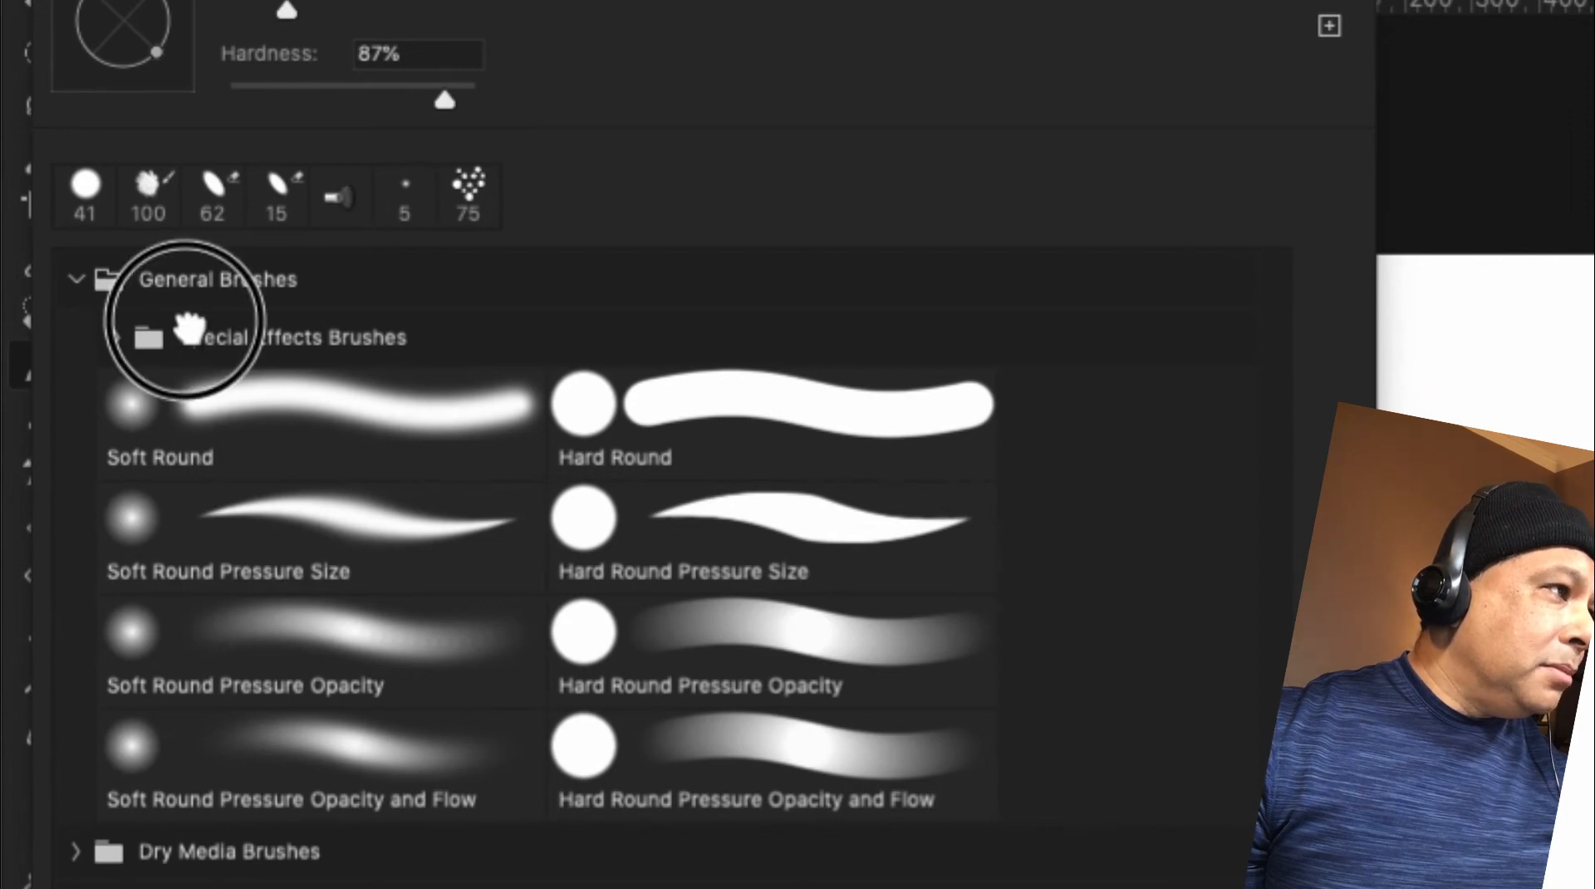
{"action": "mouse_move", "coordinate": [190, 327]}
{"action": "left_mouse_down"}
{"action": "mouse_move", "coordinate": [438, 888]}
{"action": "mouse_move", "coordinate": [458, 888]}
{"action": "left_mouse_up"}
{"action": "left_click_drag", "start_coordinate": [459, 817], "coordinate": [459, 817]}
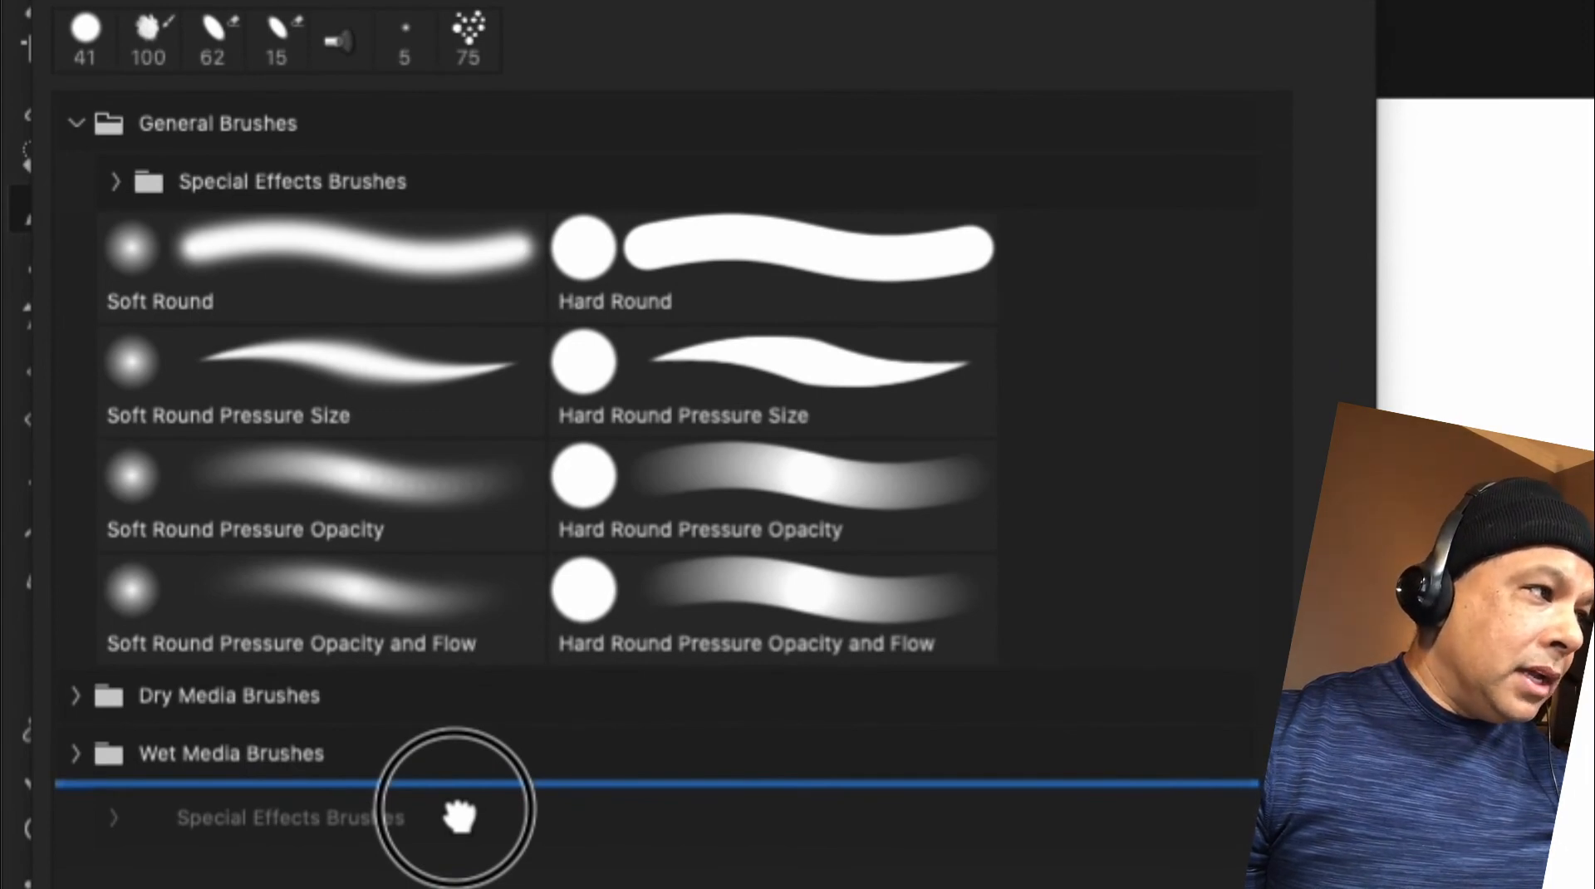
{"action": "left_click_drag", "start_coordinate": [459, 817], "coordinate": [458, 817]}
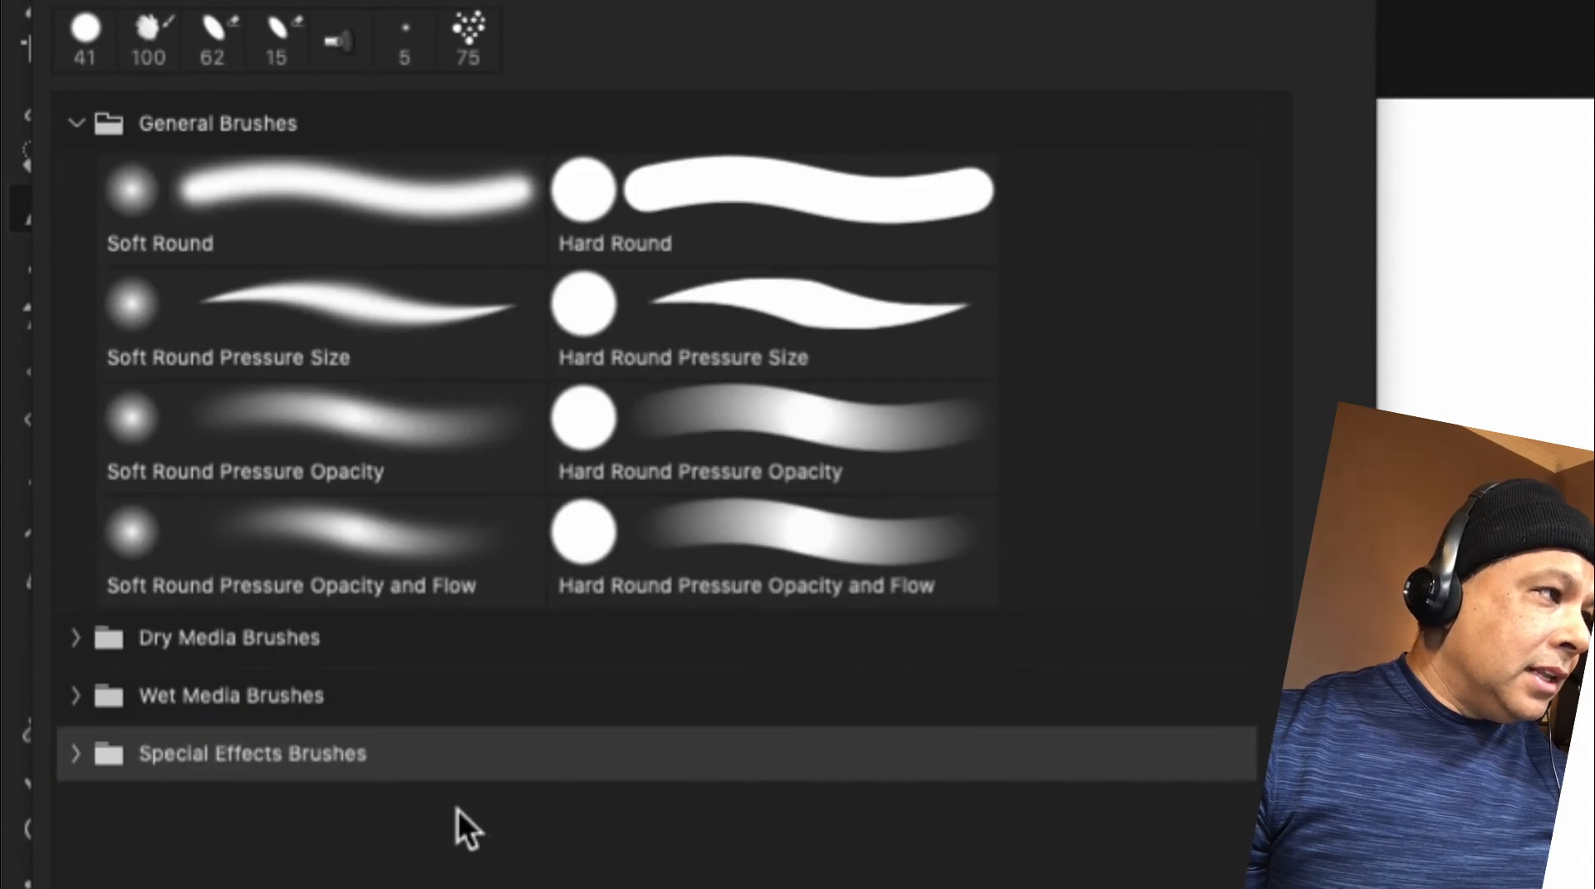
- Collapse General Brushes and add the Legacy Brushes set to the brush picker
{"action": "left_click", "coordinate": [77, 126]}
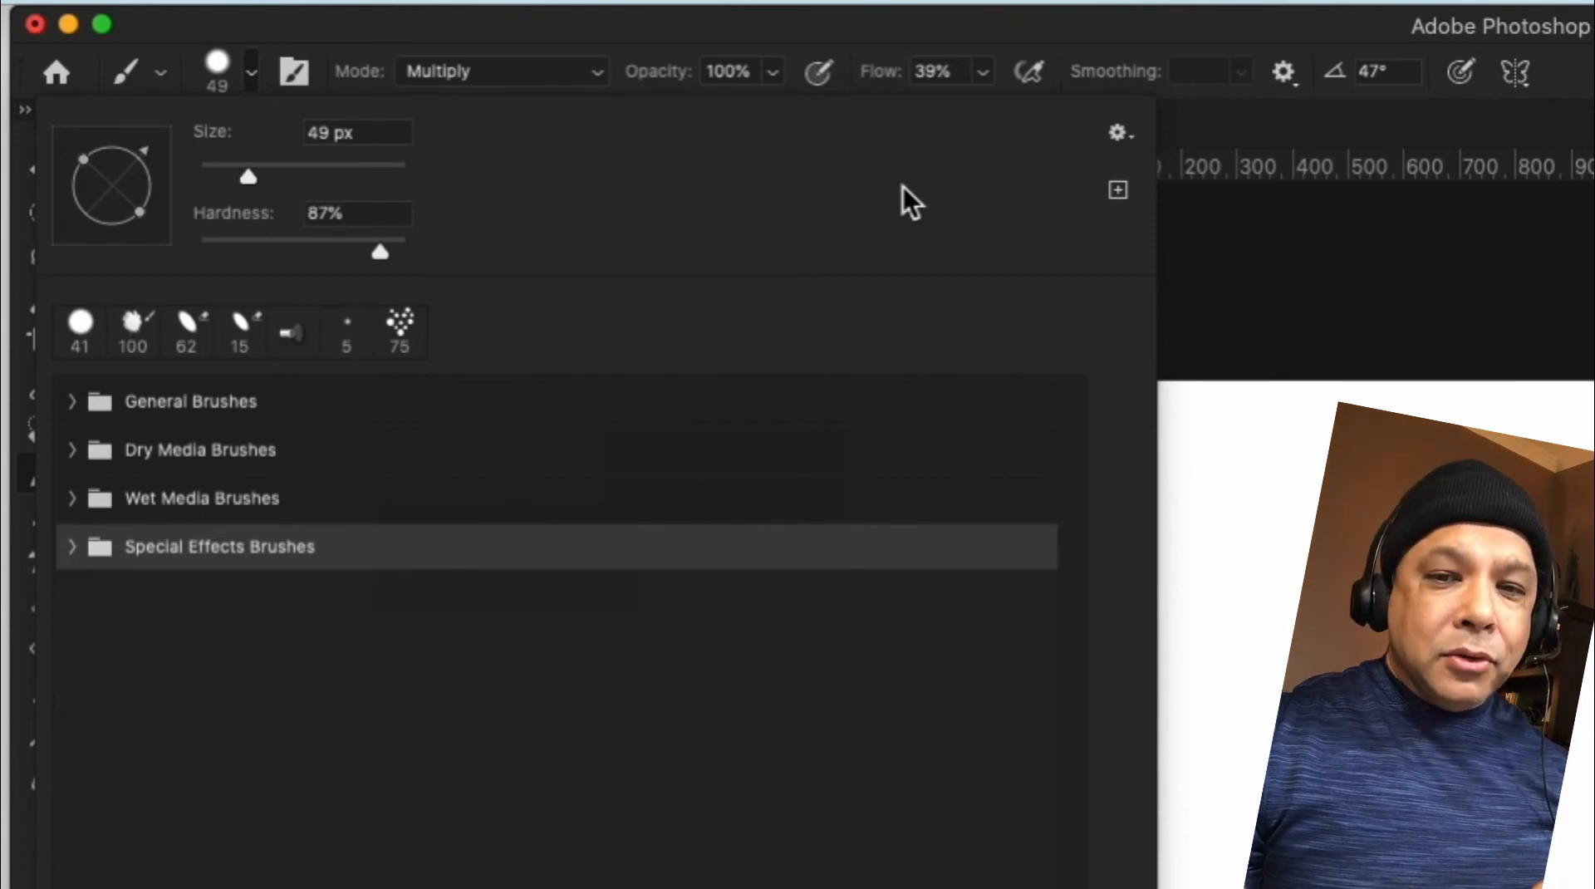
{"action": "left_click", "coordinate": [1119, 135]}
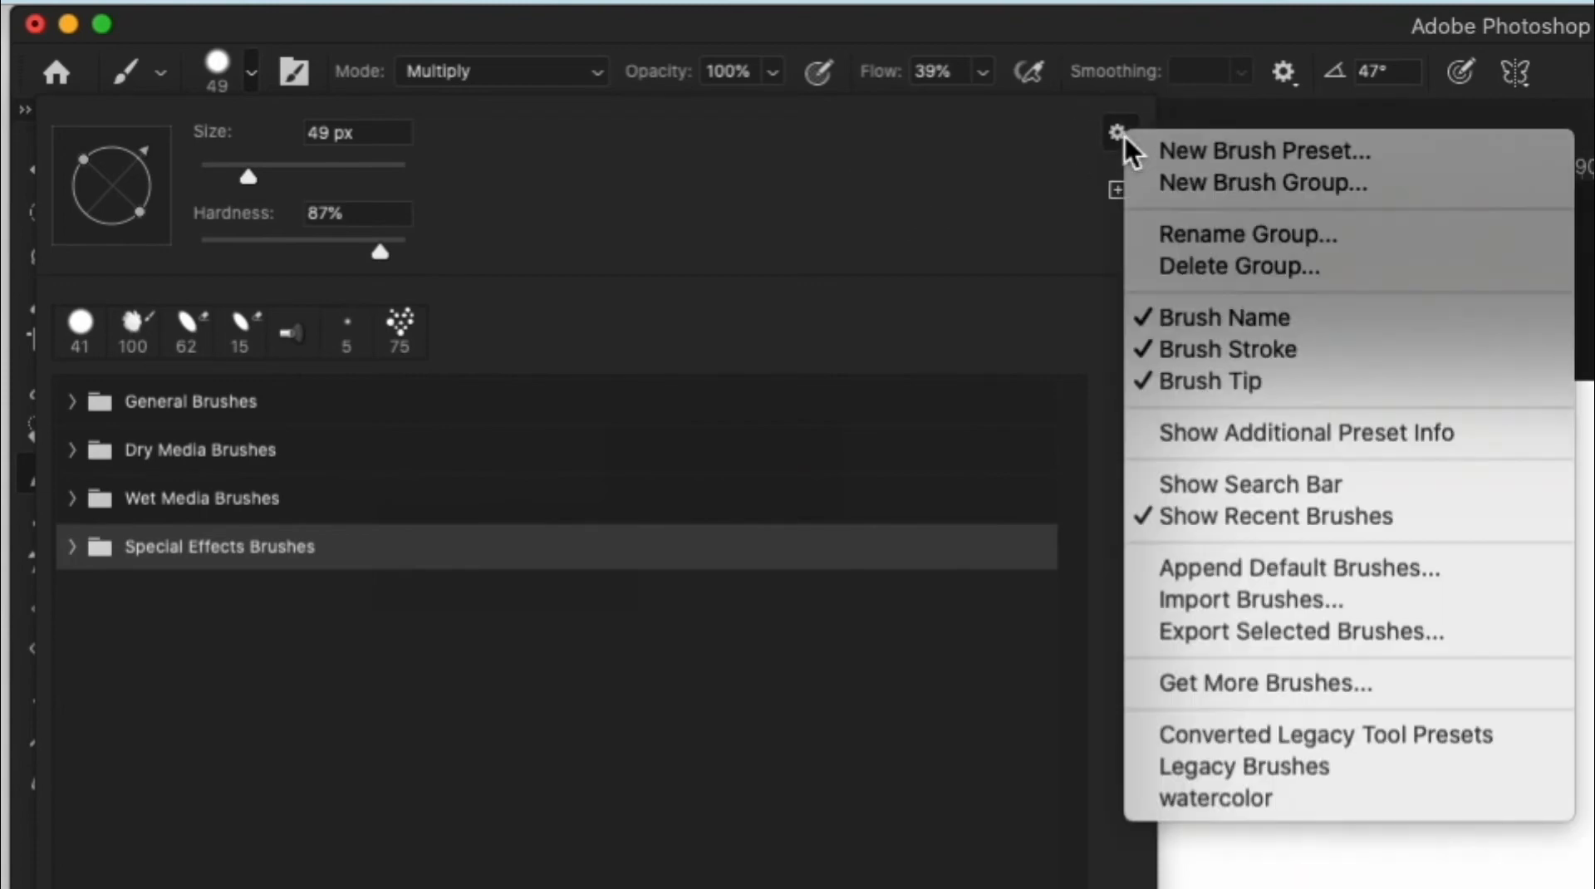
{"action": "left_click", "coordinate": [1238, 777]}
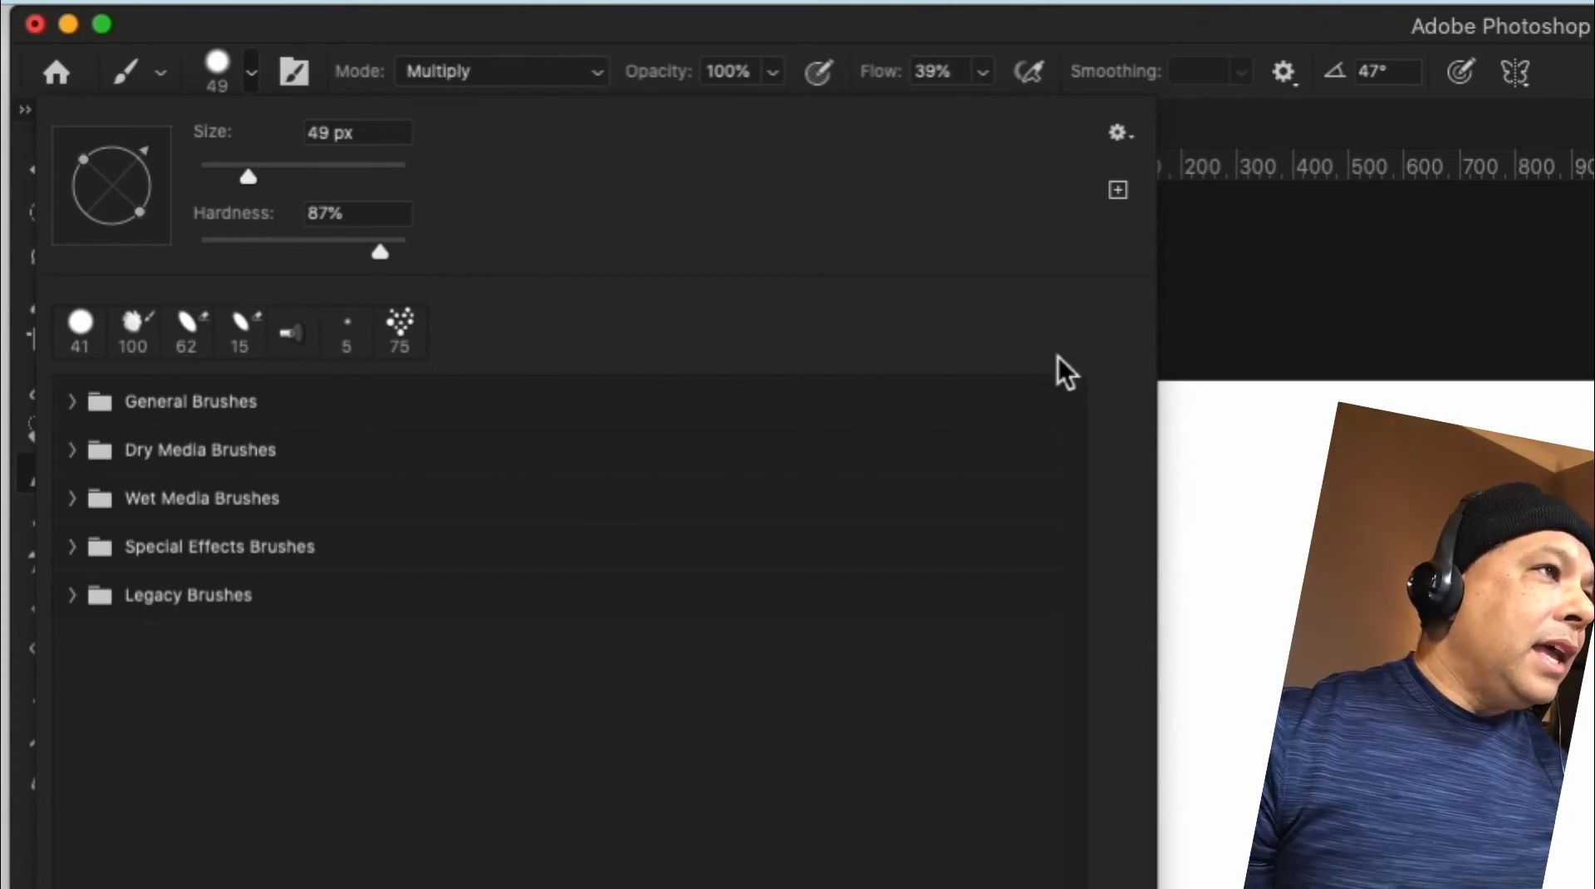
- Create a new brush group named Favorite Brushes
{"action": "left_click", "coordinate": [1118, 138]}
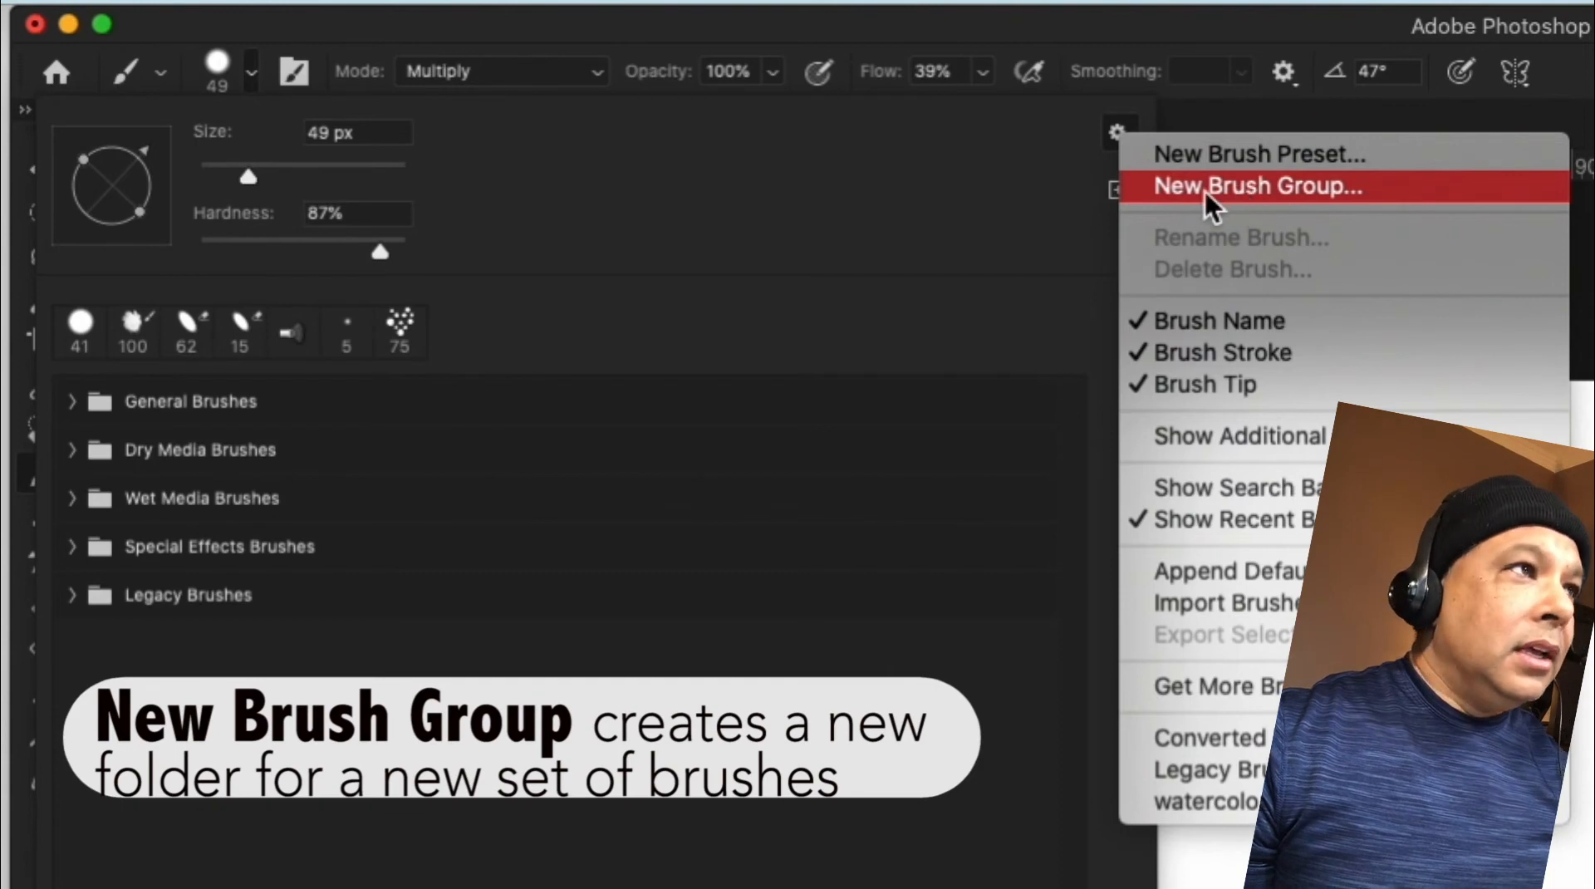
{"action": "left_click", "coordinate": [1228, 198]}
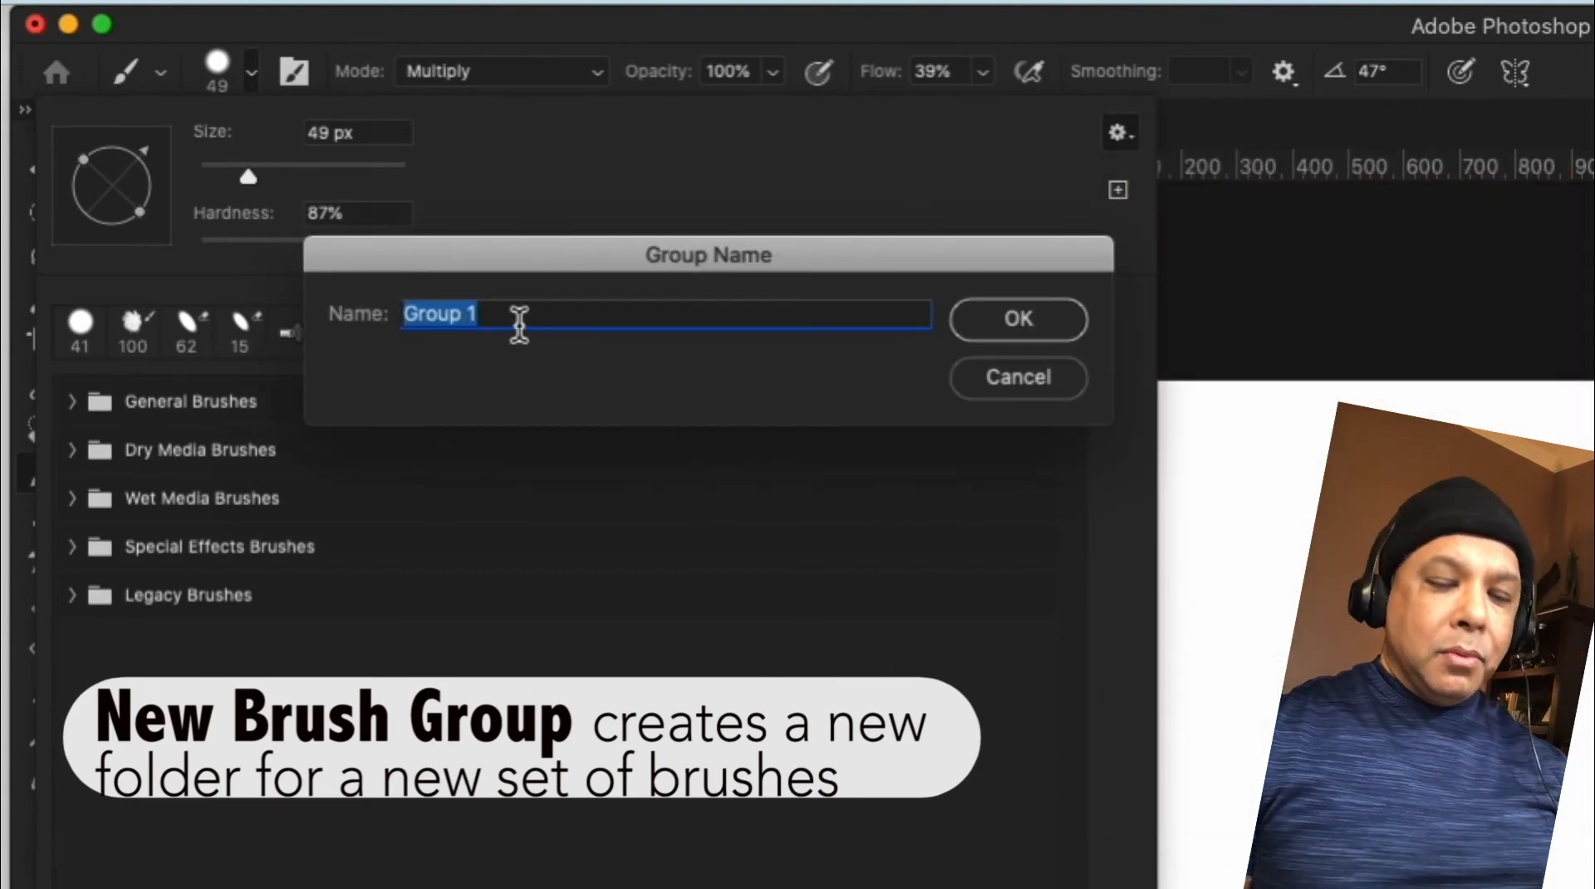
{"action": "type", "text": "Fav"}
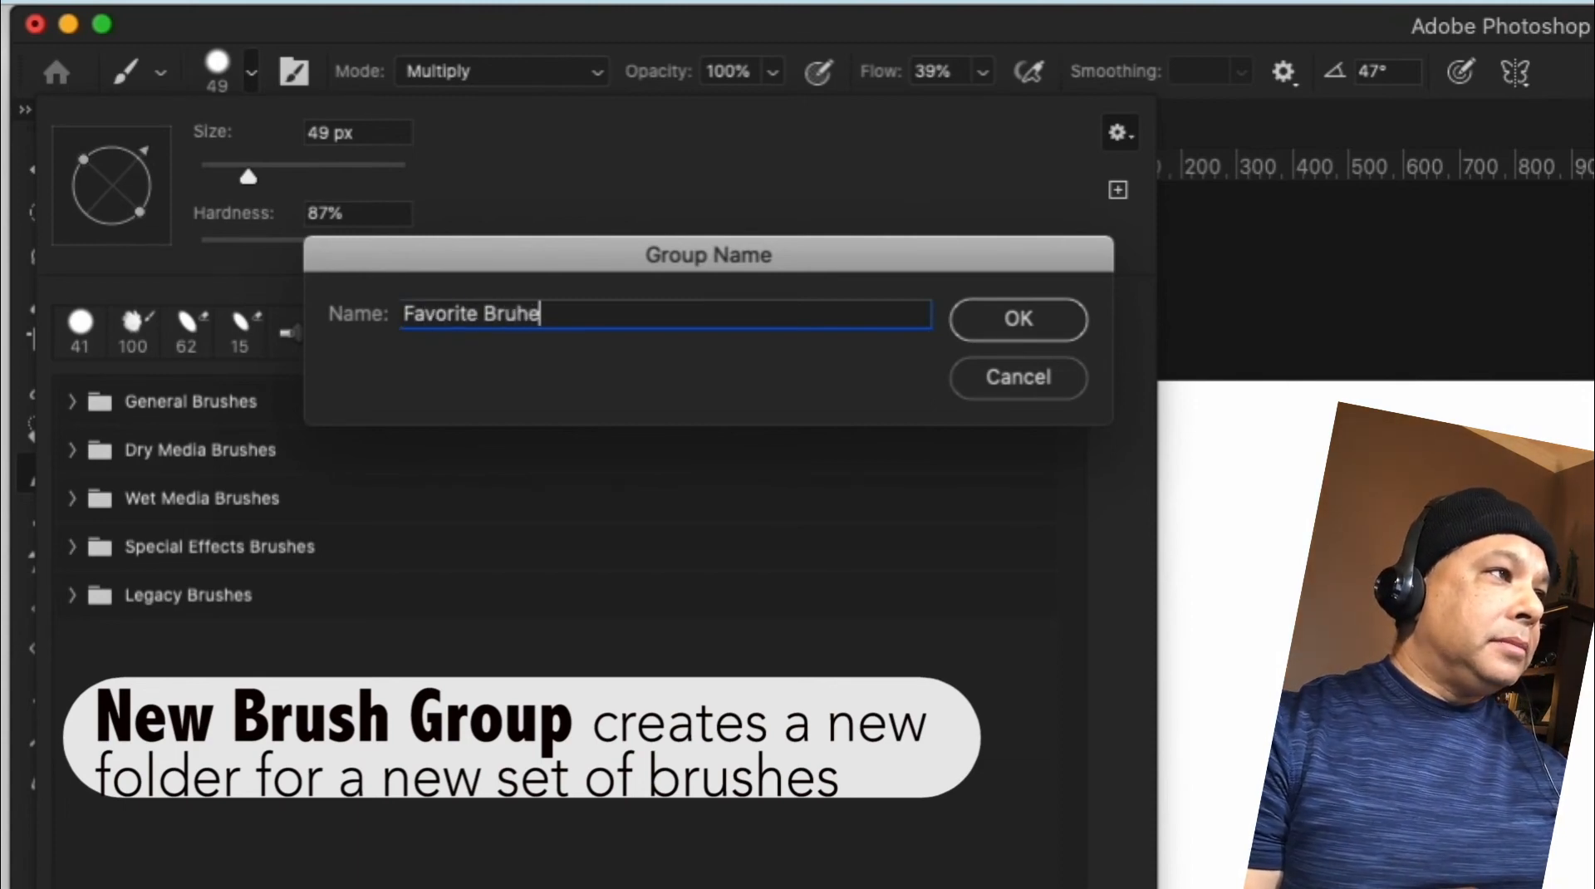
{"action": "type", "text": "orite Bruh"}
{"action": "key", "text": "BackSpace"}
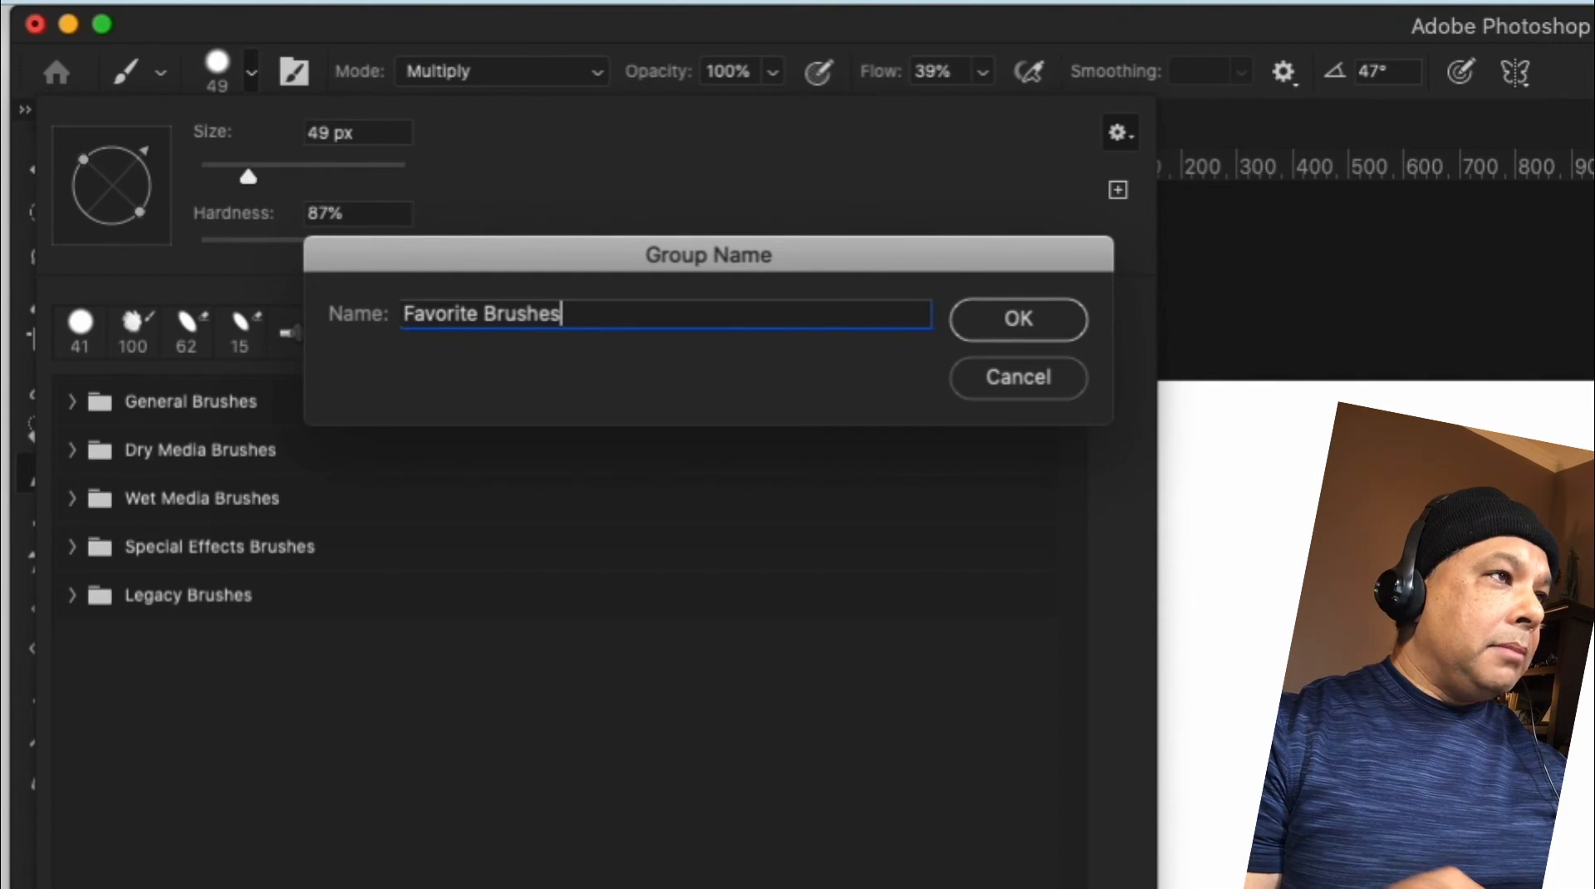
{"action": "left_click", "coordinate": [1038, 322]}
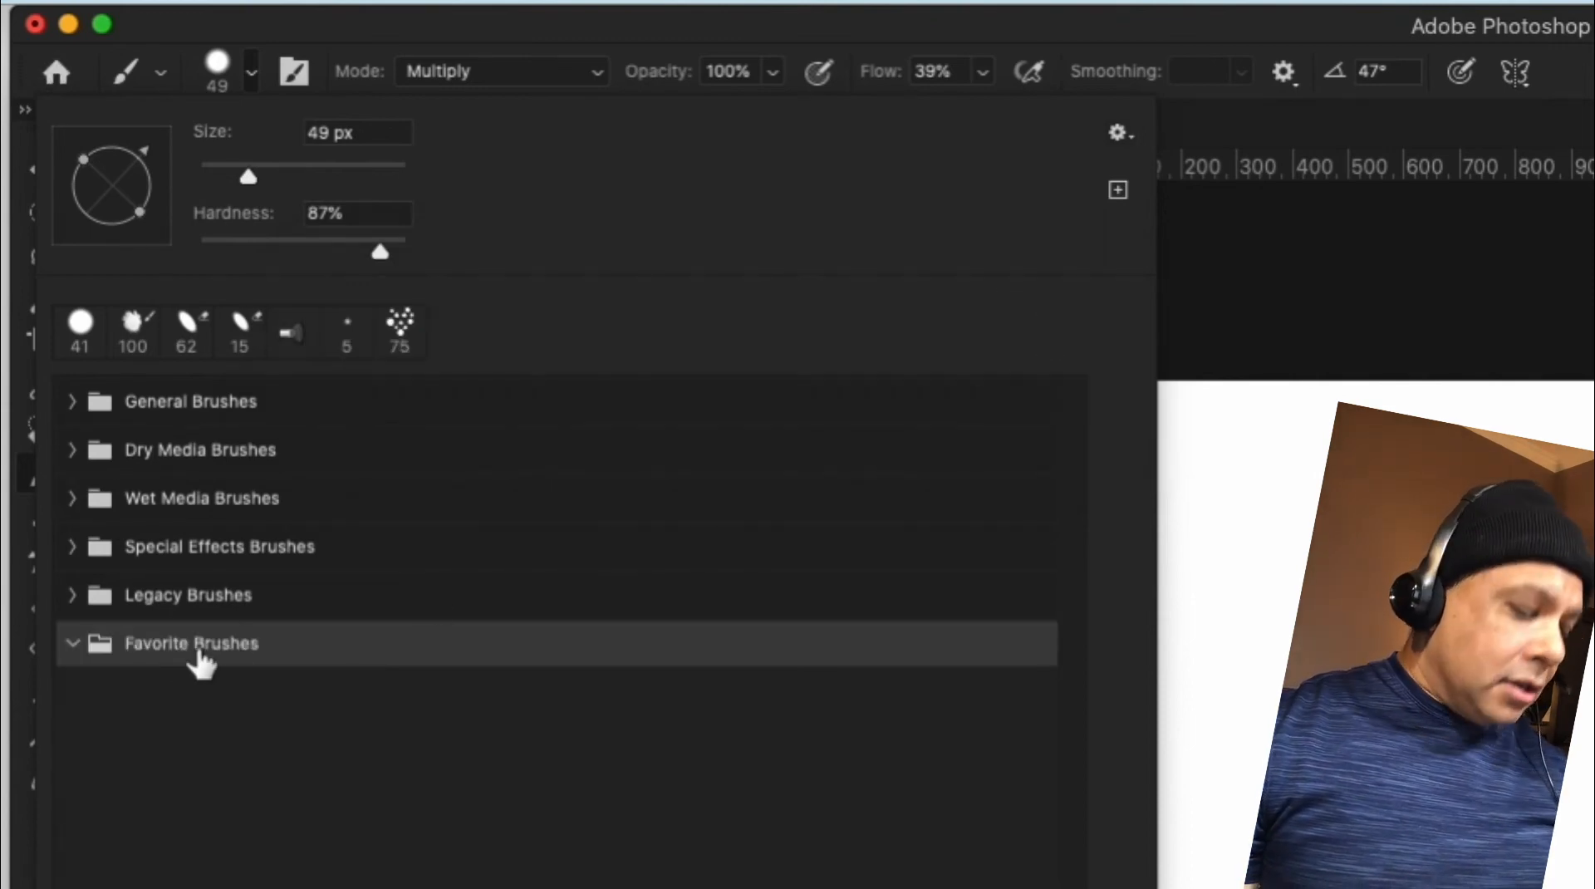
- Rename the Favorite Brushes group by putting the owner's title and surname in possessive form before the existing name
{"action": "right_click", "coordinate": [208, 655]}
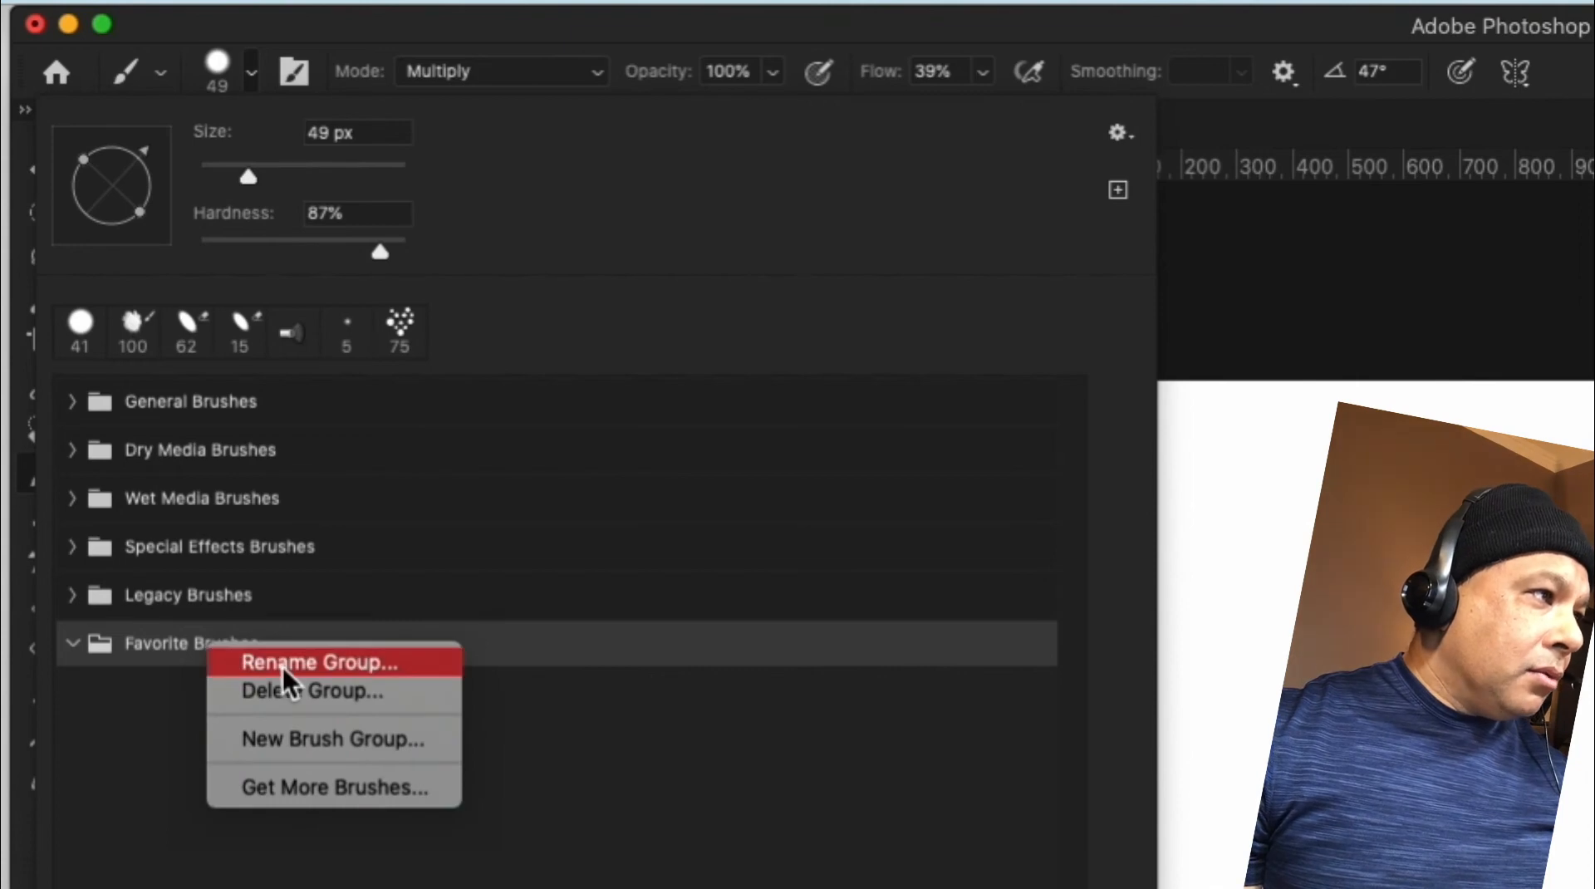
{"action": "left_click", "coordinate": [1120, 143]}
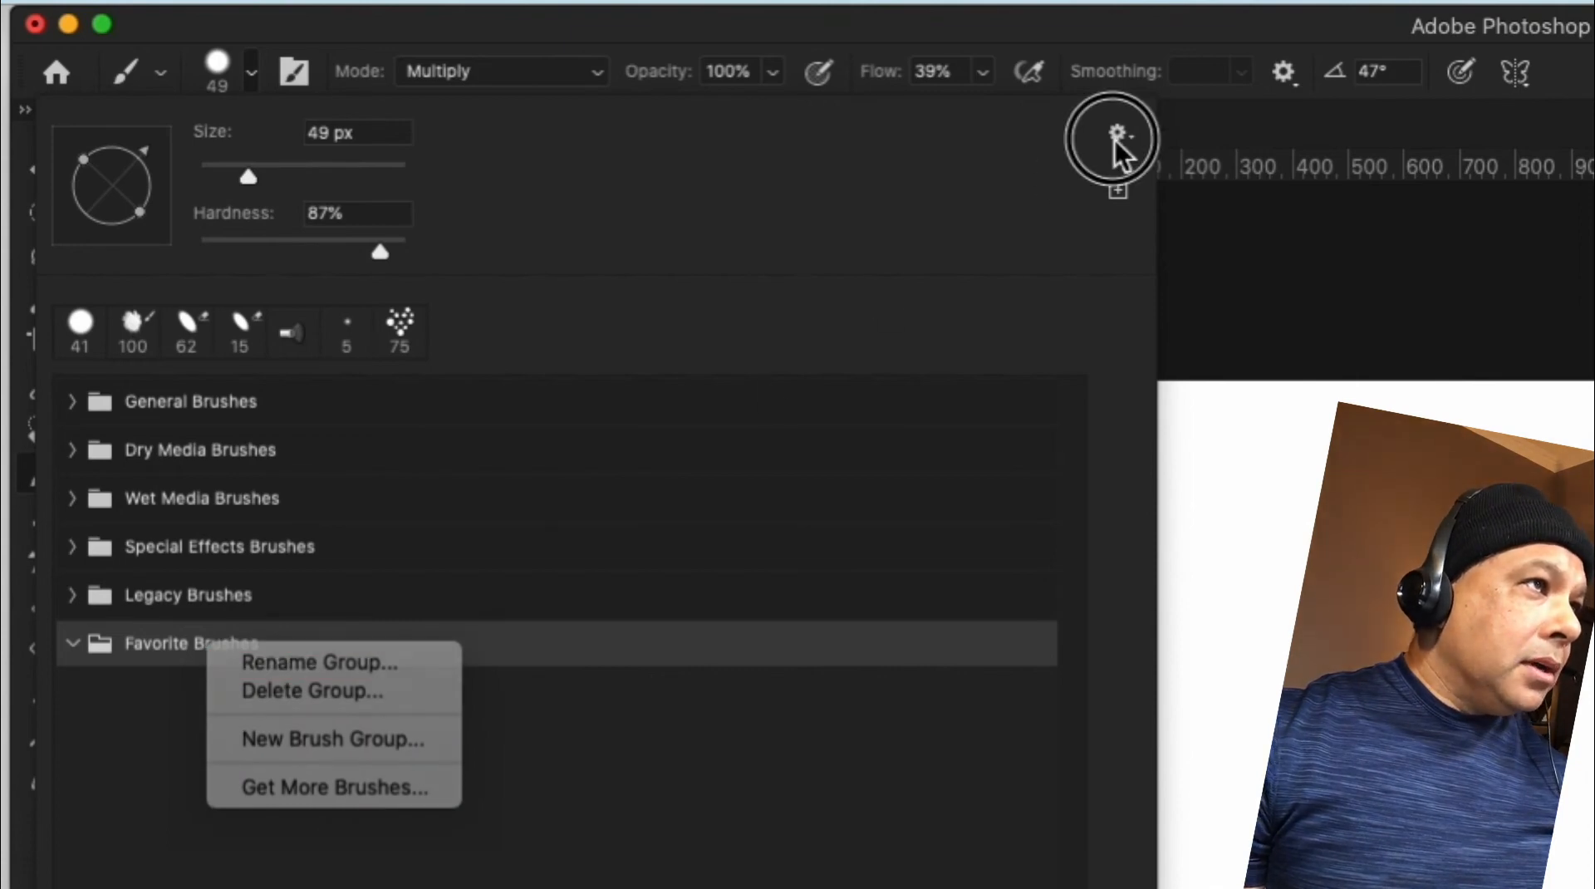
{"action": "left_click", "coordinate": [1122, 138]}
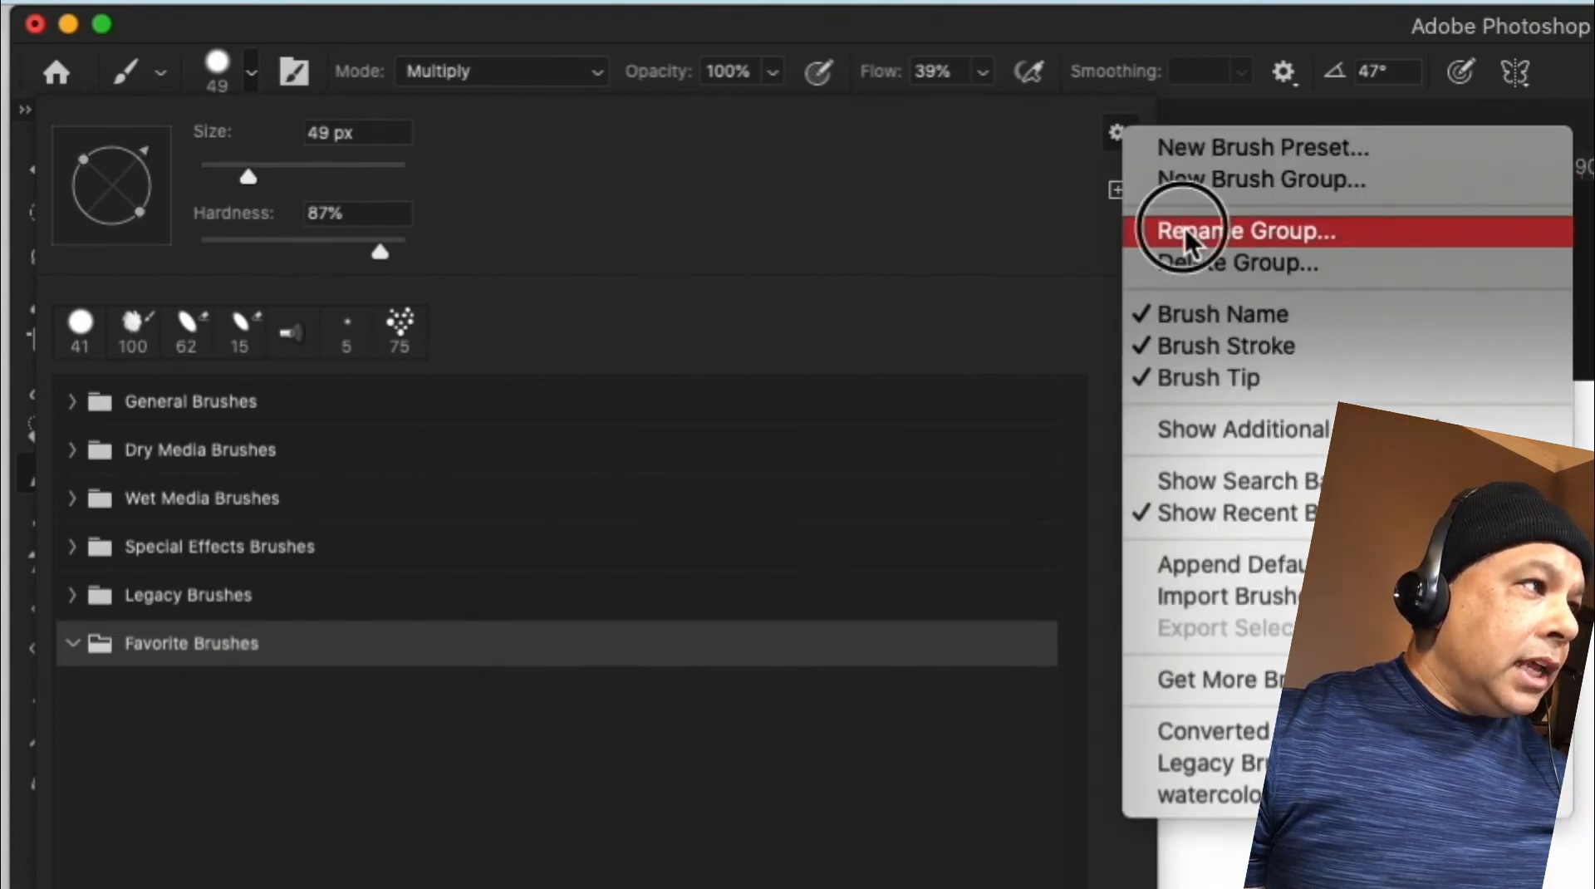
{"action": "left_click", "coordinate": [1116, 358]}
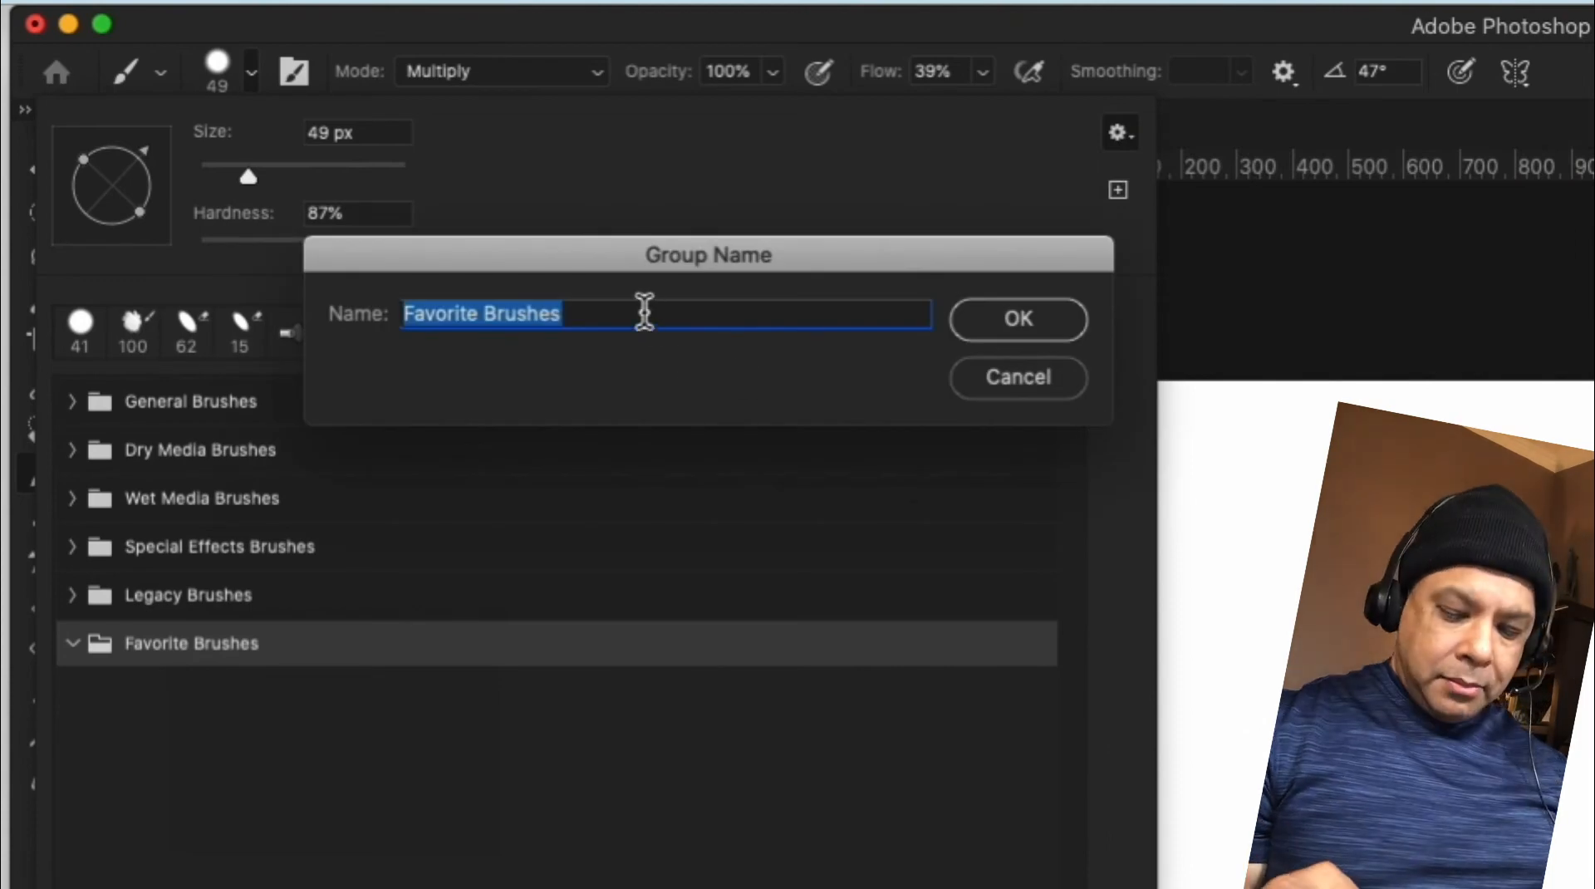
{"action": "key", "text": "Left"}
{"action": "type", "text": "Mr Hague"}
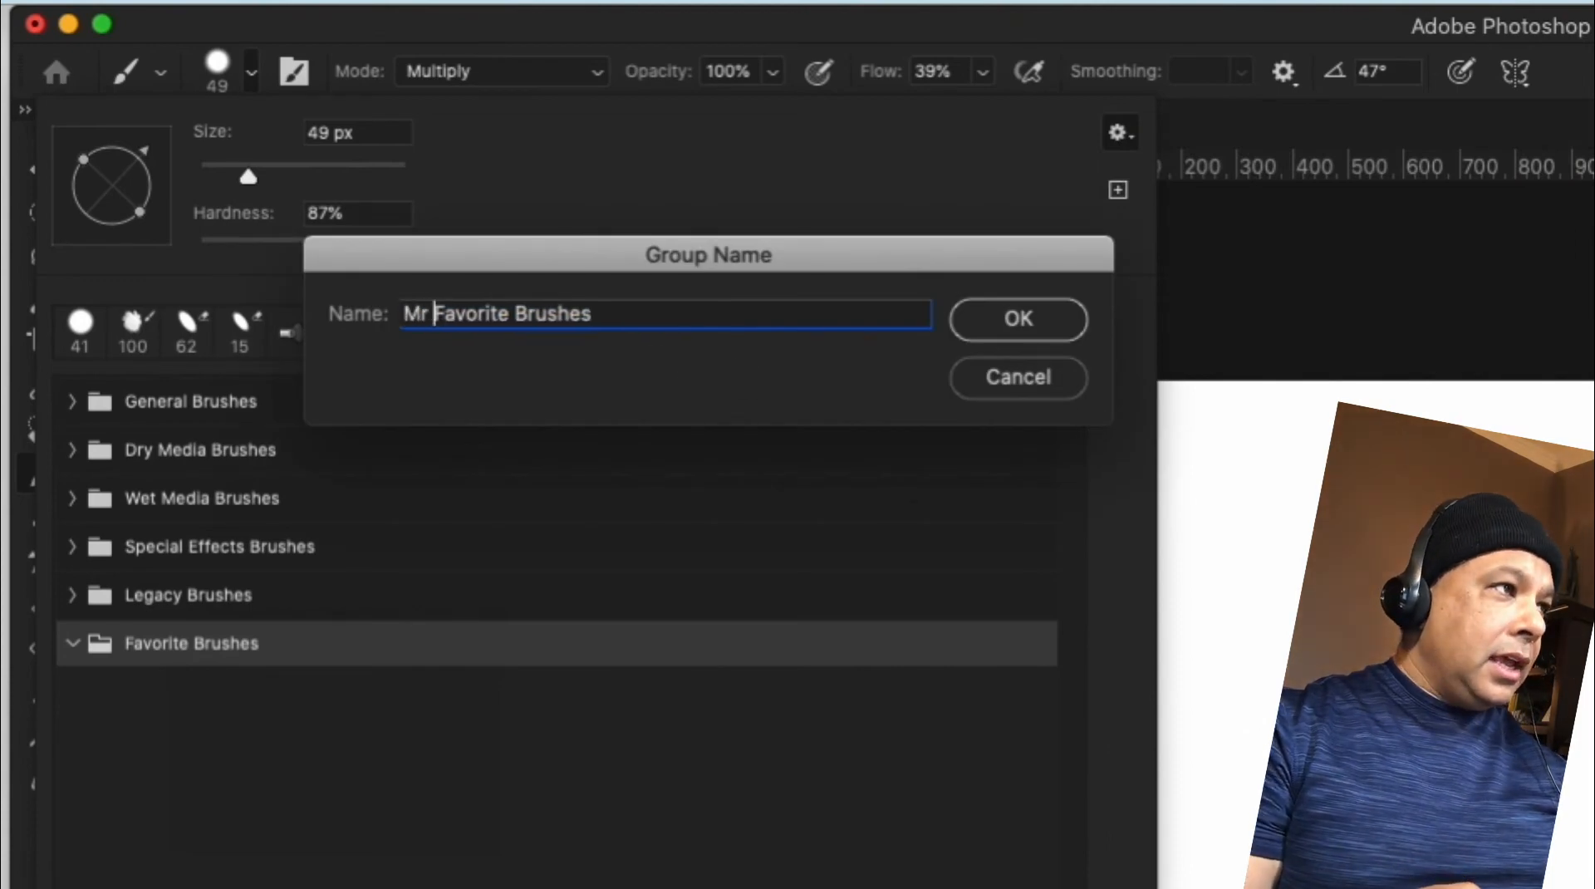
{"action": "type", "text": "s'"}
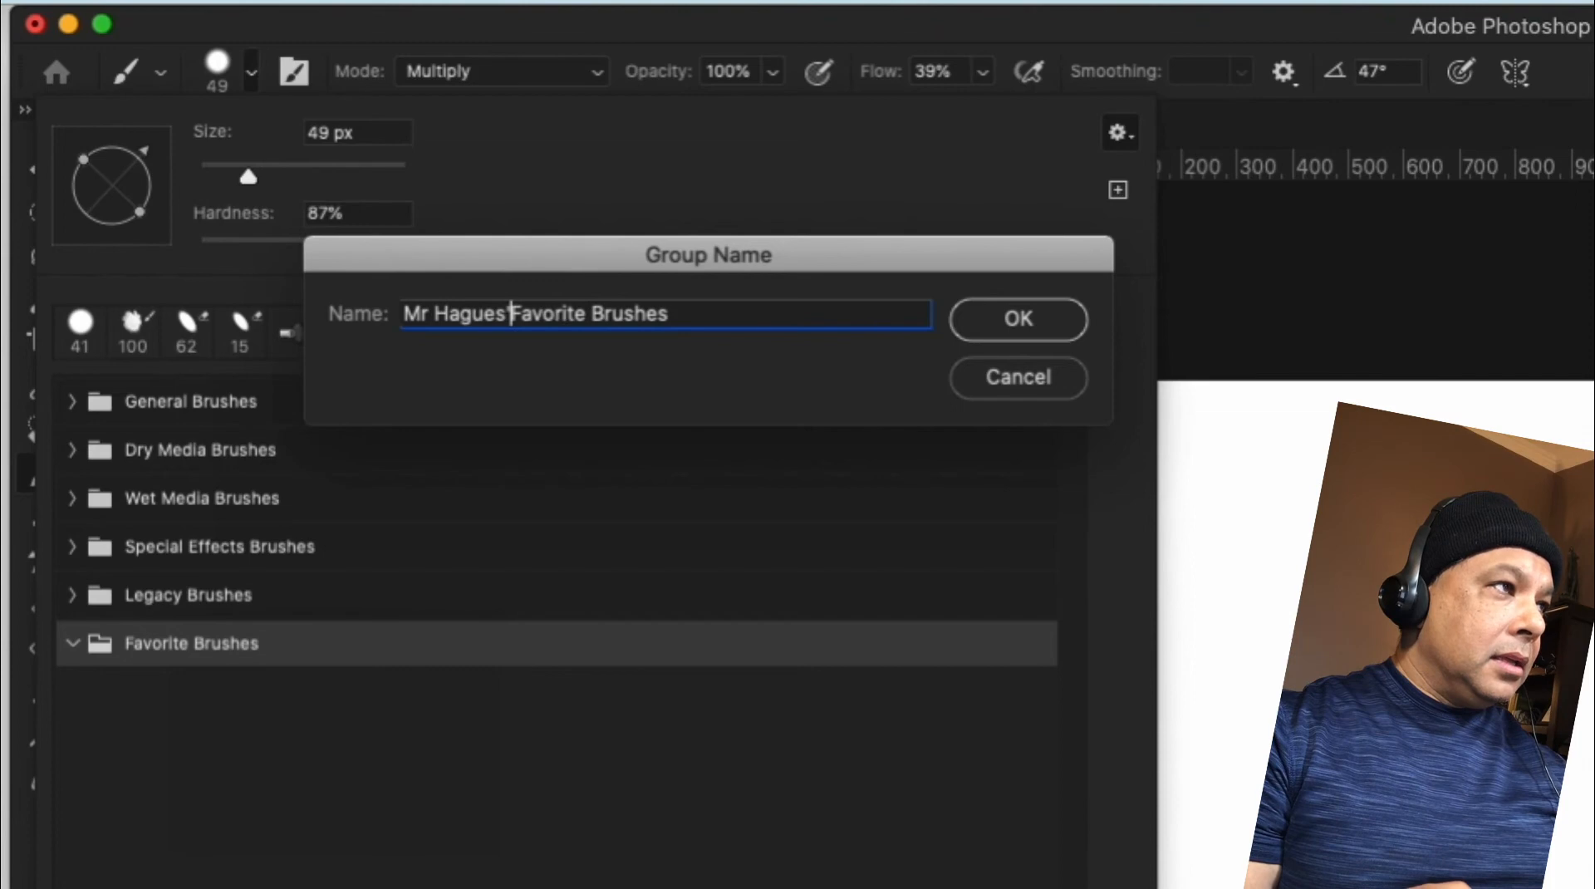
{"action": "left_click", "coordinate": [1012, 323]}
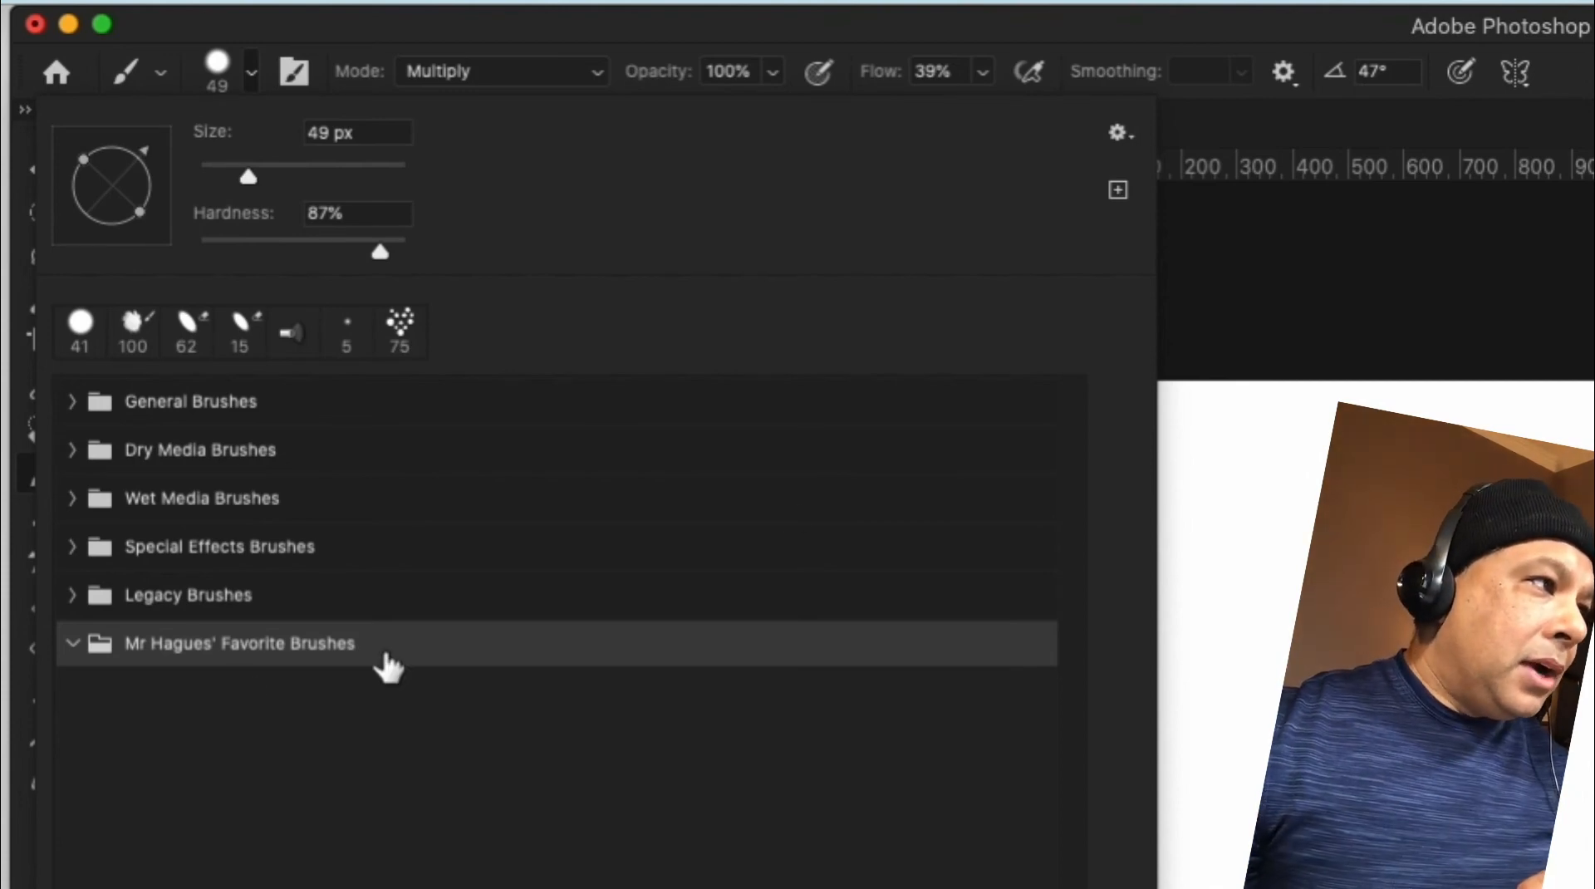
- Compare the Soft Round and Hard Round presets in General Brushes, select Hard Round, and collapse the group
{"action": "left_click", "coordinate": [73, 644]}
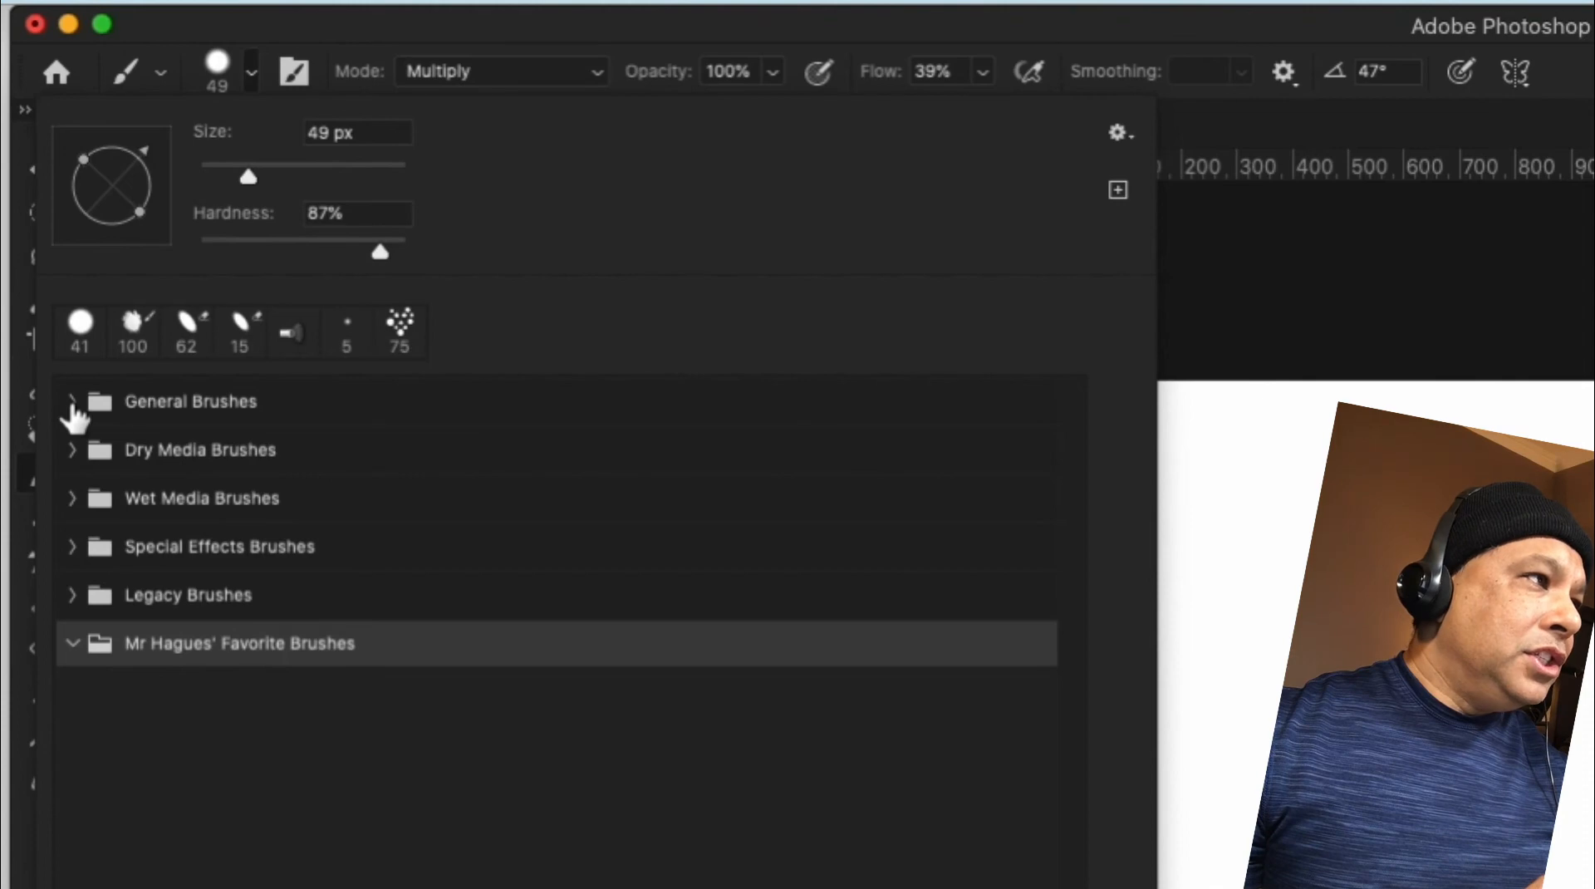
{"action": "left_click", "coordinate": [72, 402]}
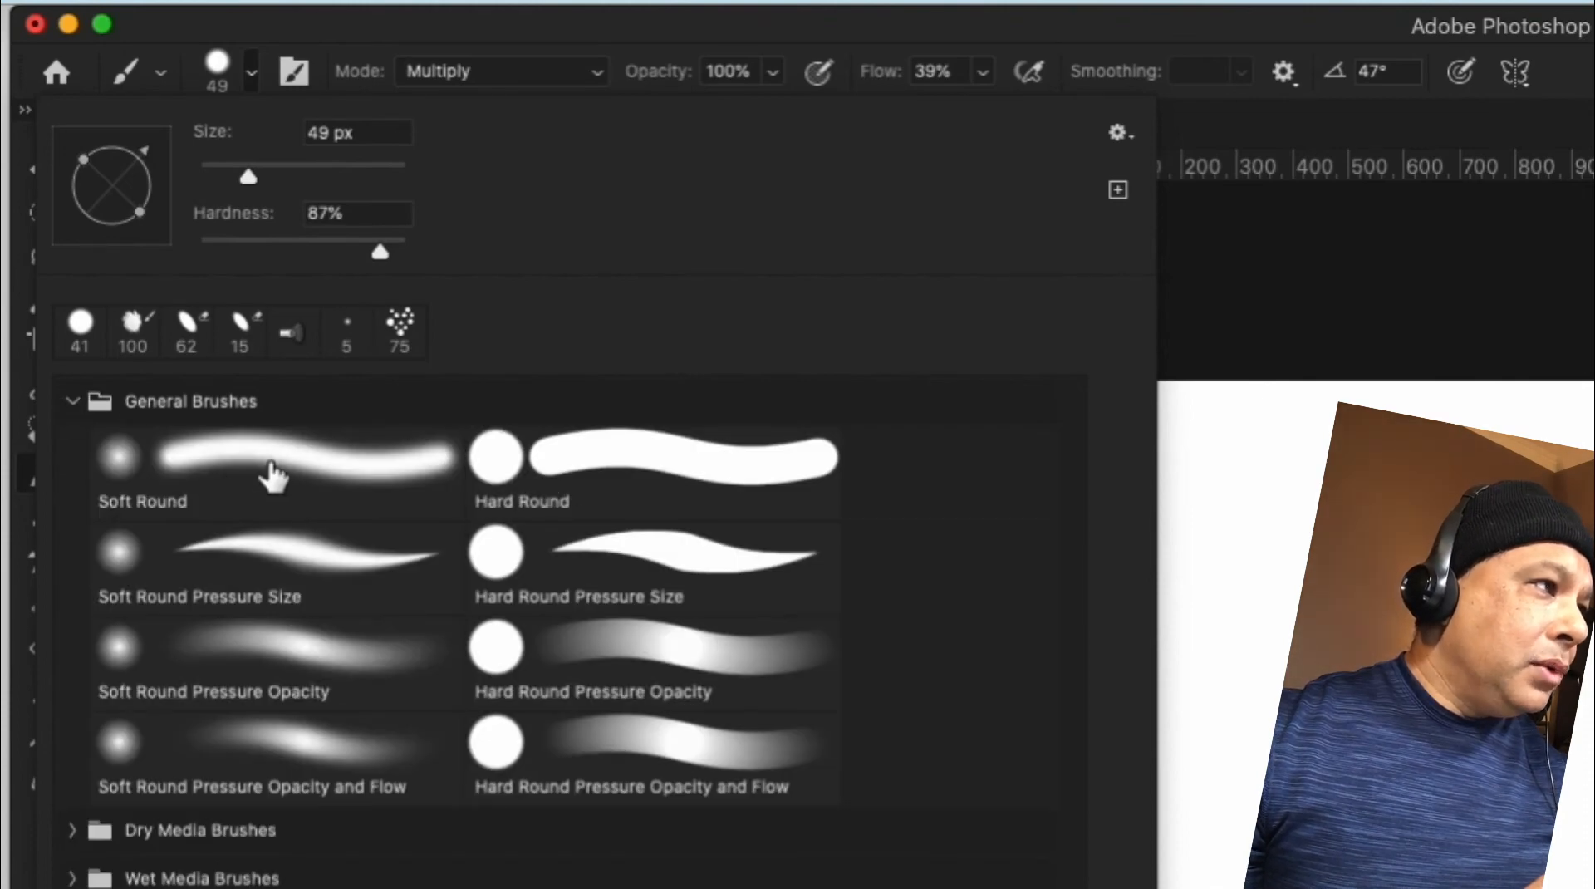
{"action": "left_click", "coordinate": [267, 469]}
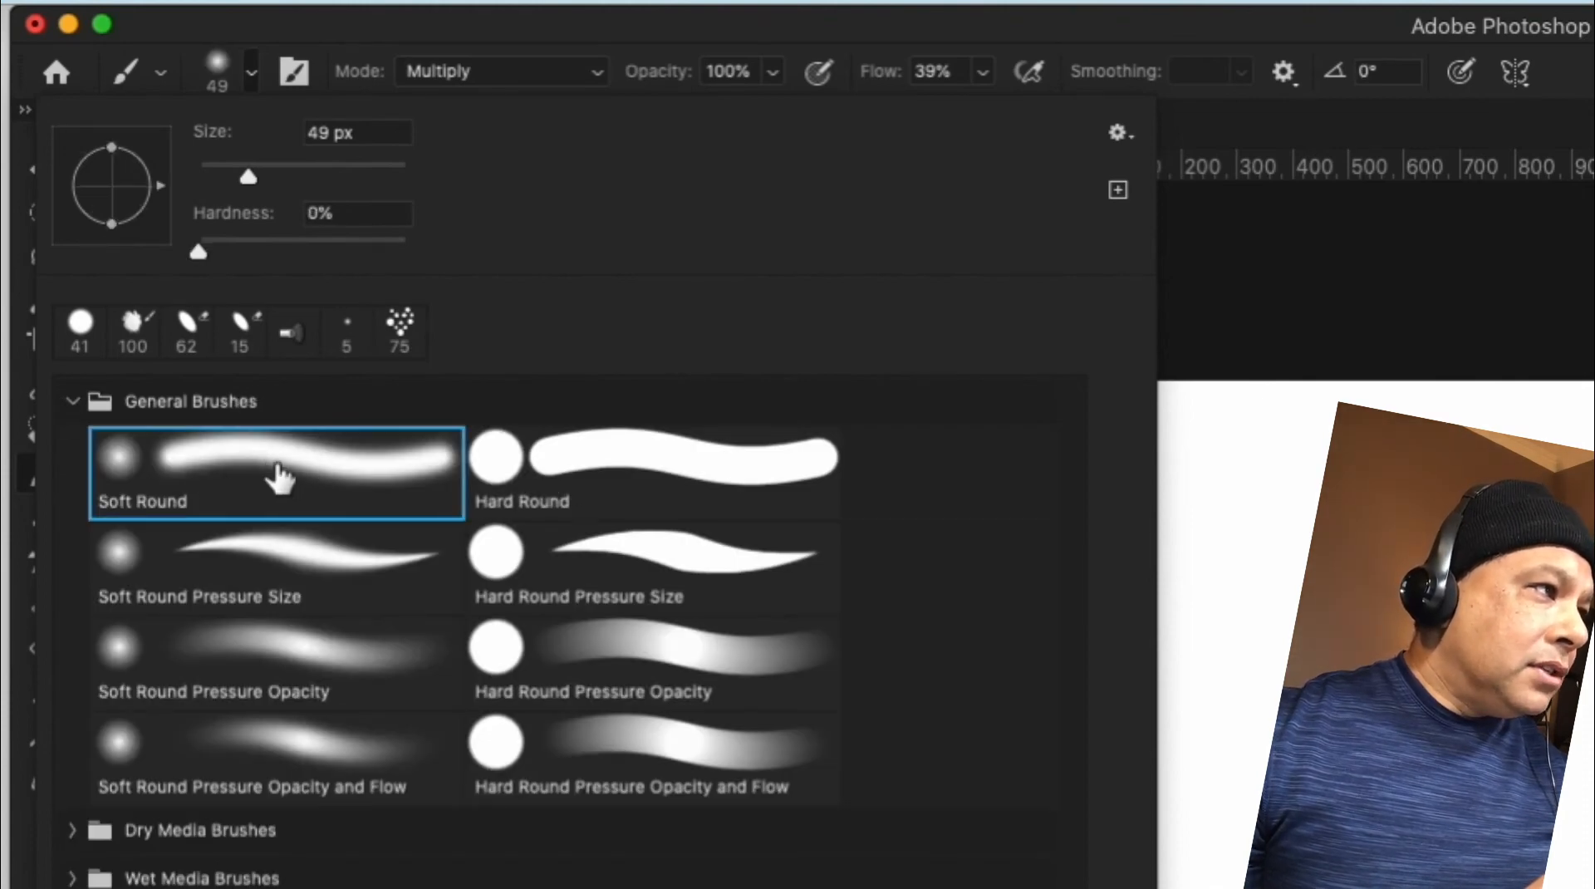
{"action": "left_click", "coordinate": [621, 467]}
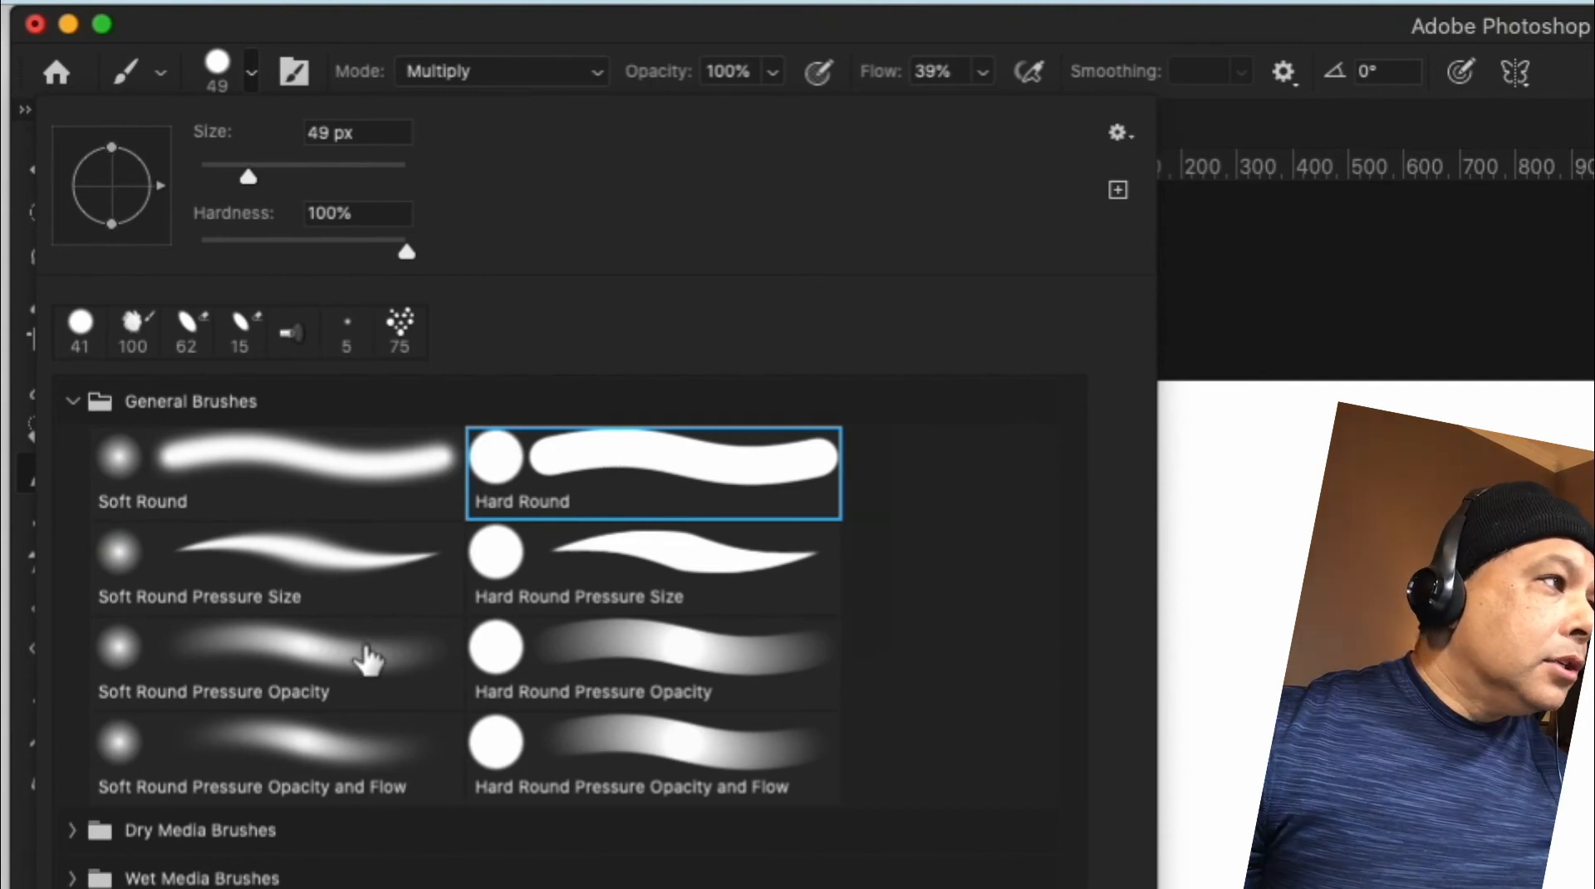
{"action": "left_click", "coordinate": [238, 451]}
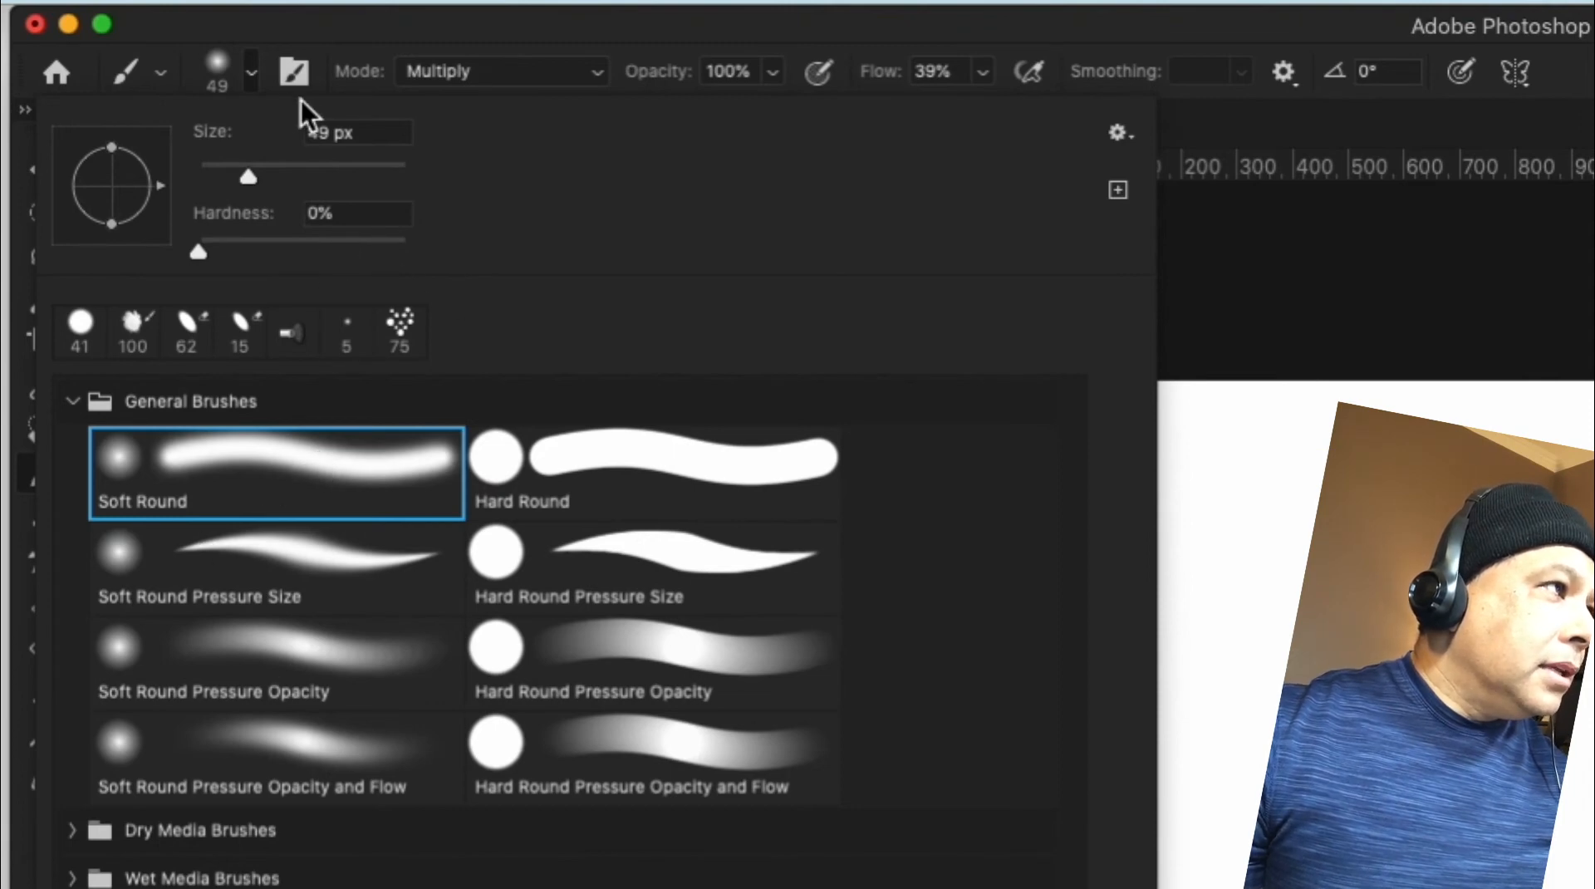
{"action": "left_click", "coordinate": [592, 472]}
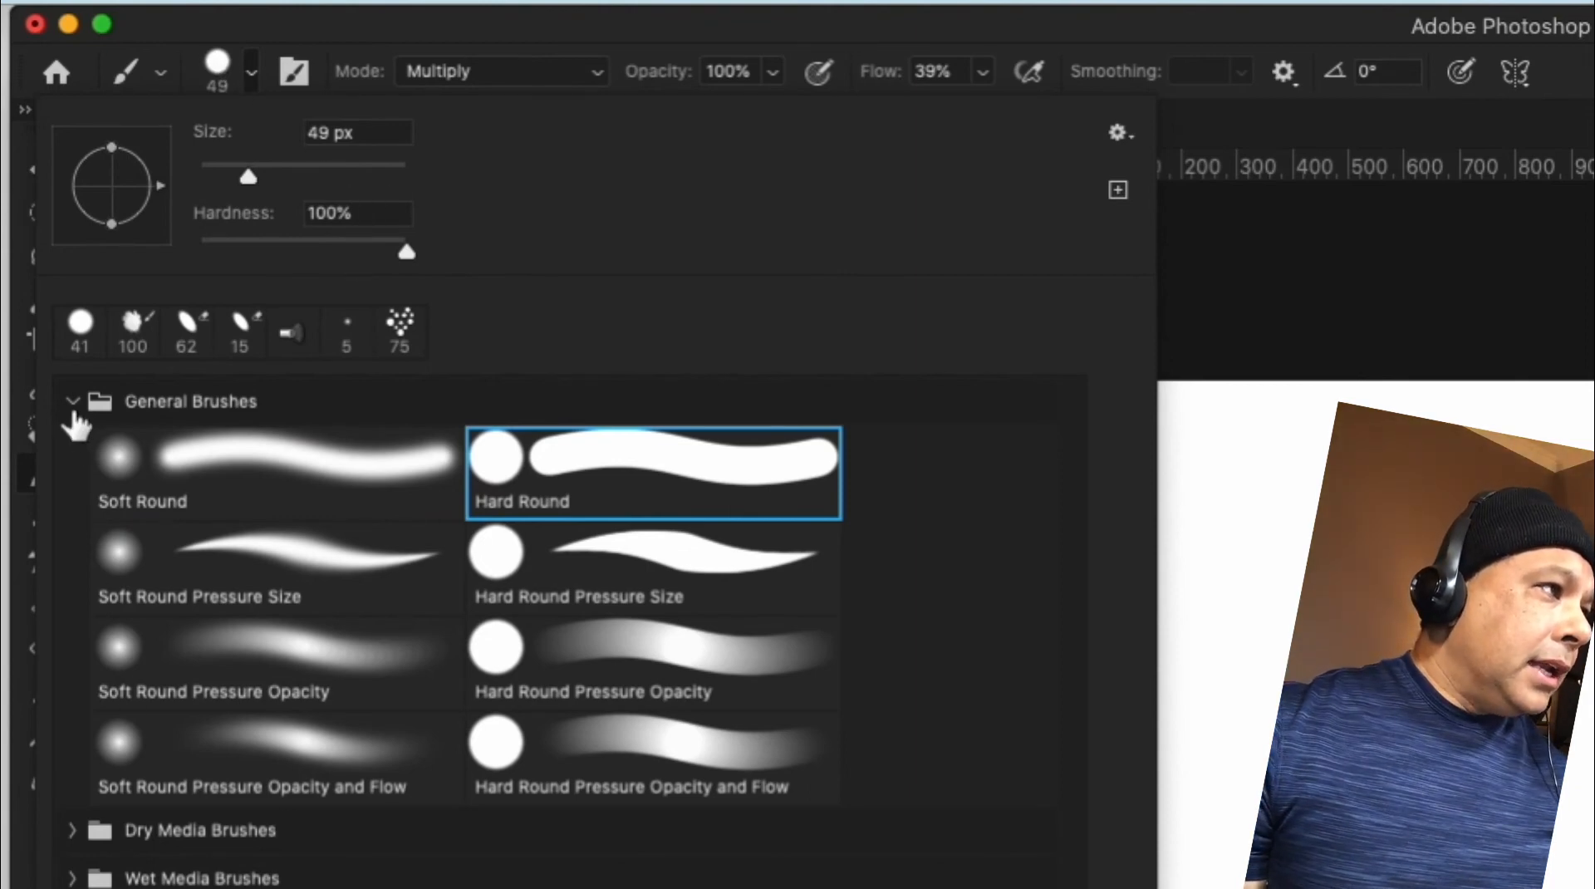
{"action": "left_click", "coordinate": [72, 402]}
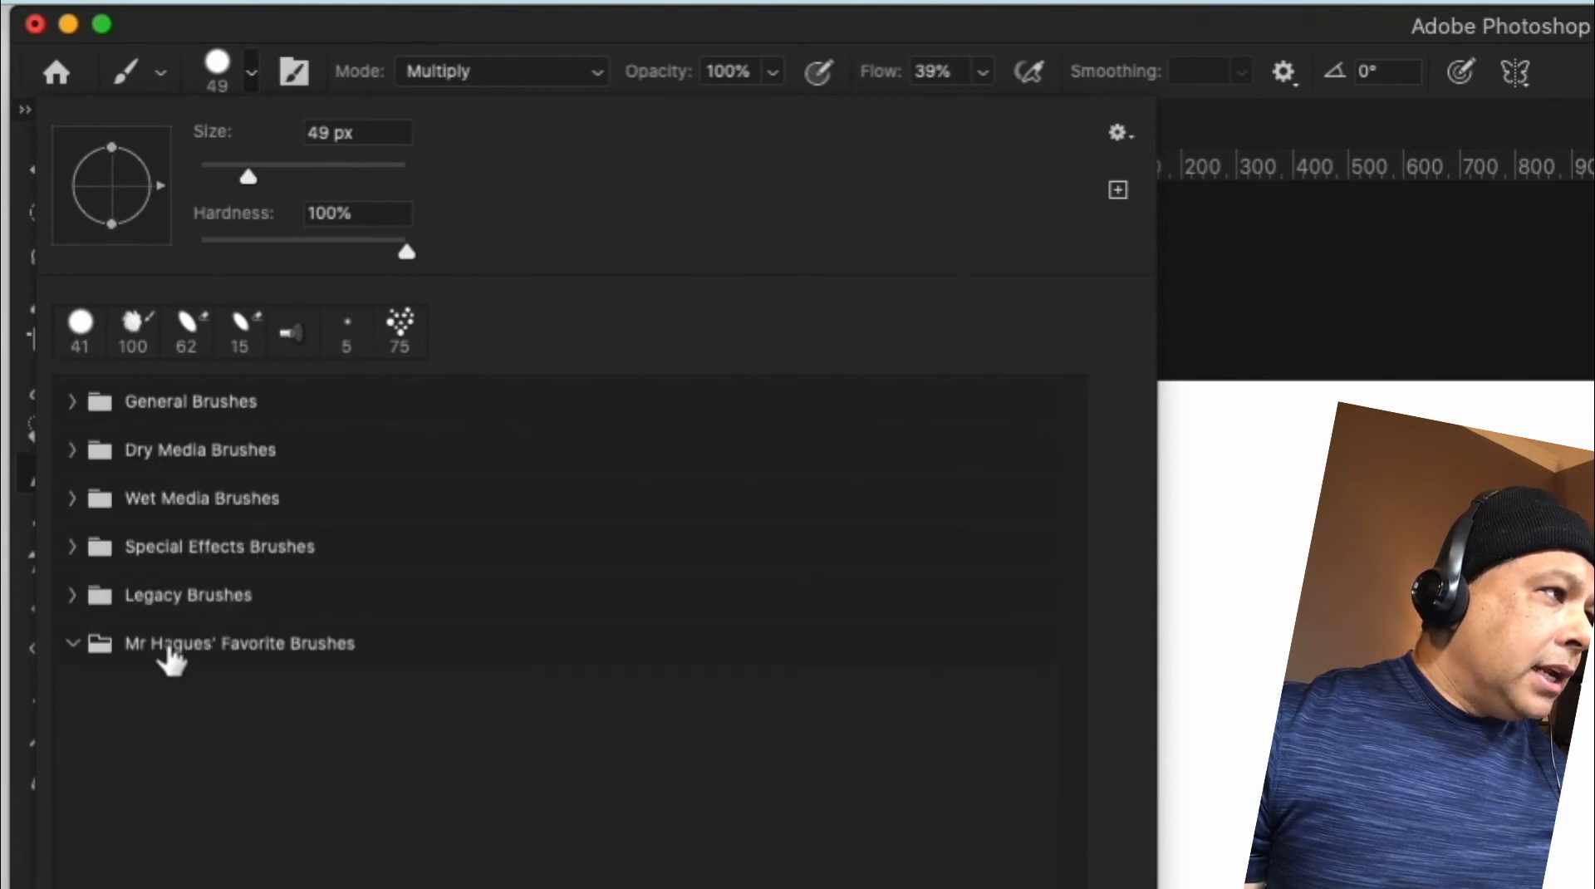
- Shape the brush tip into an ellipse angled 45°, with 46% hardness and a size of 60 px
{"action": "left_click", "coordinate": [166, 645]}
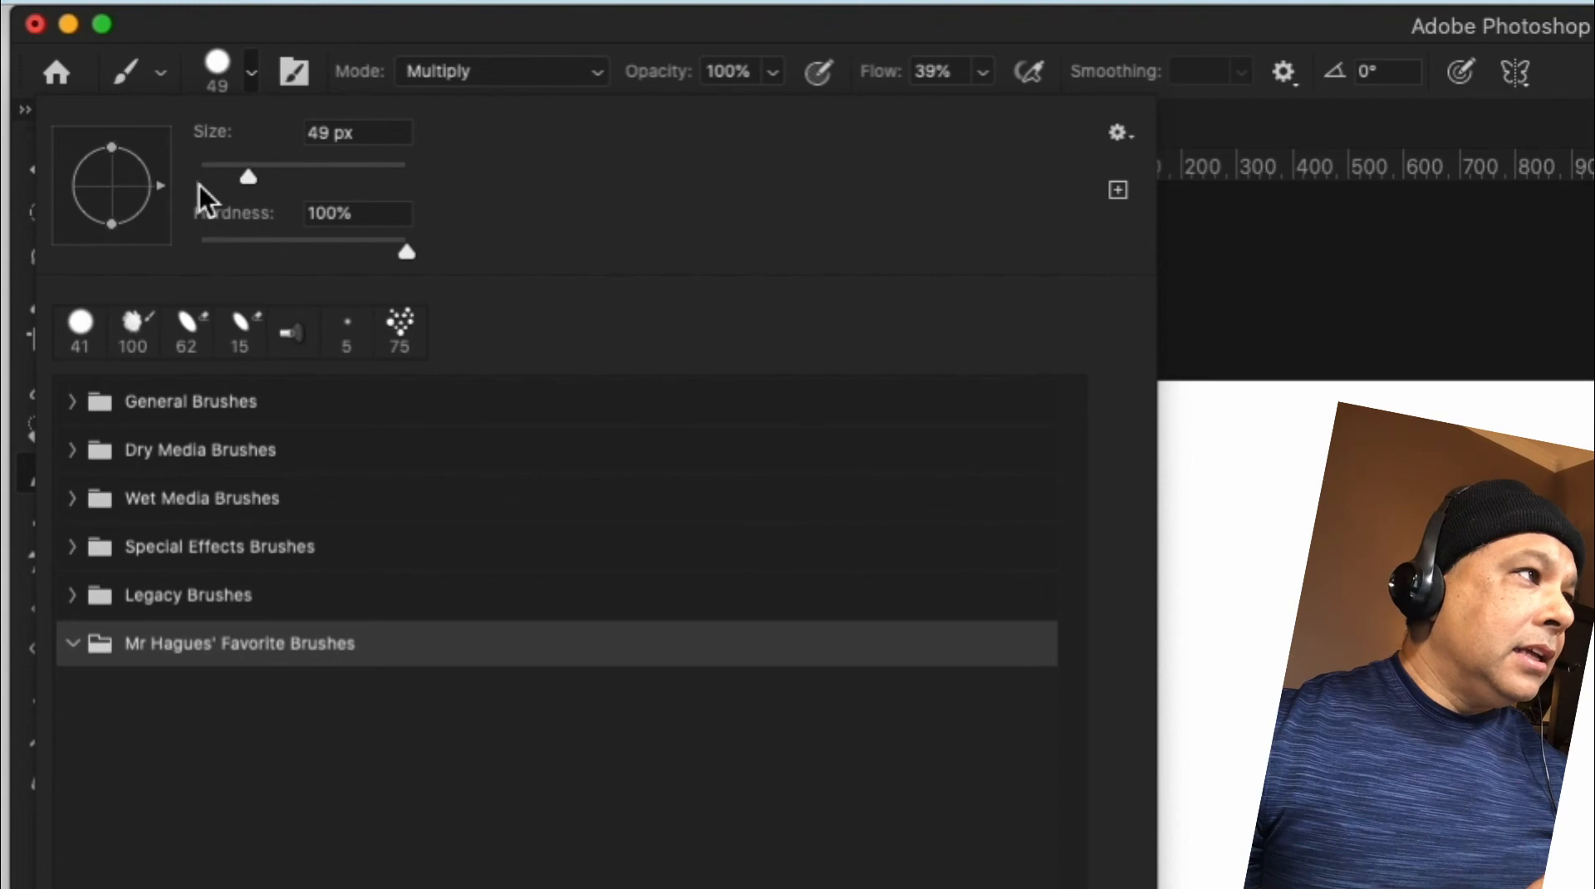
{"action": "mouse_move", "coordinate": [114, 223]}
{"action": "left_mouse_down"}
{"action": "mouse_move", "coordinate": [133, 221]}
{"action": "mouse_move", "coordinate": [155, 146]}
{"action": "left_mouse_up"}
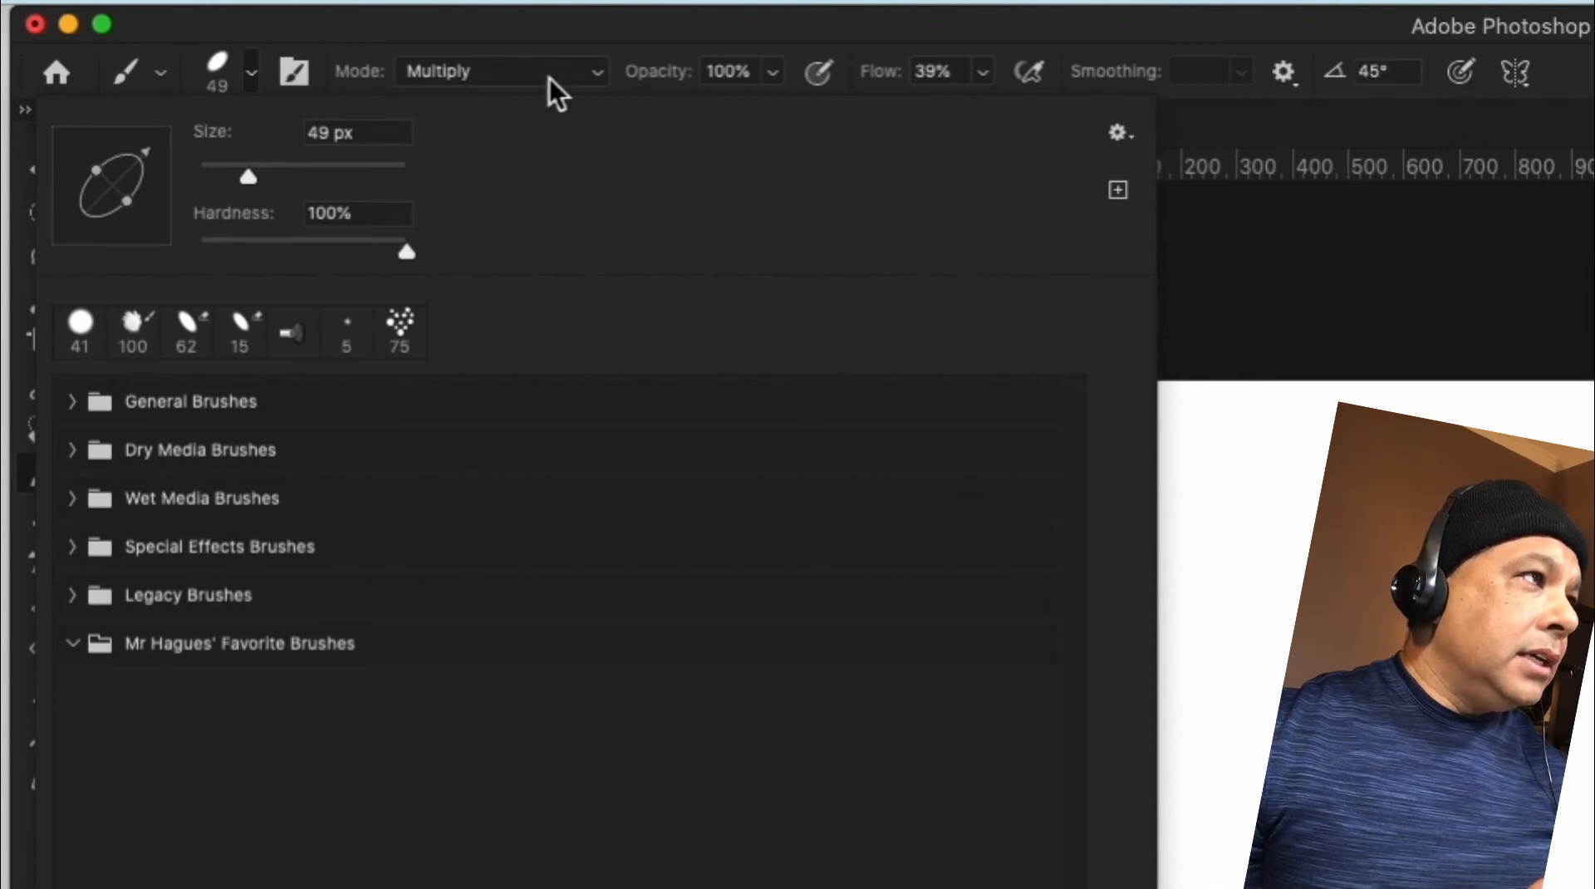
{"action": "left_click_drag", "start_coordinate": [406, 252], "coordinate": [296, 252]}
{"action": "left_click_drag", "start_coordinate": [248, 177], "coordinate": [260, 186]}
{"action": "left_click", "coordinate": [343, 135]}
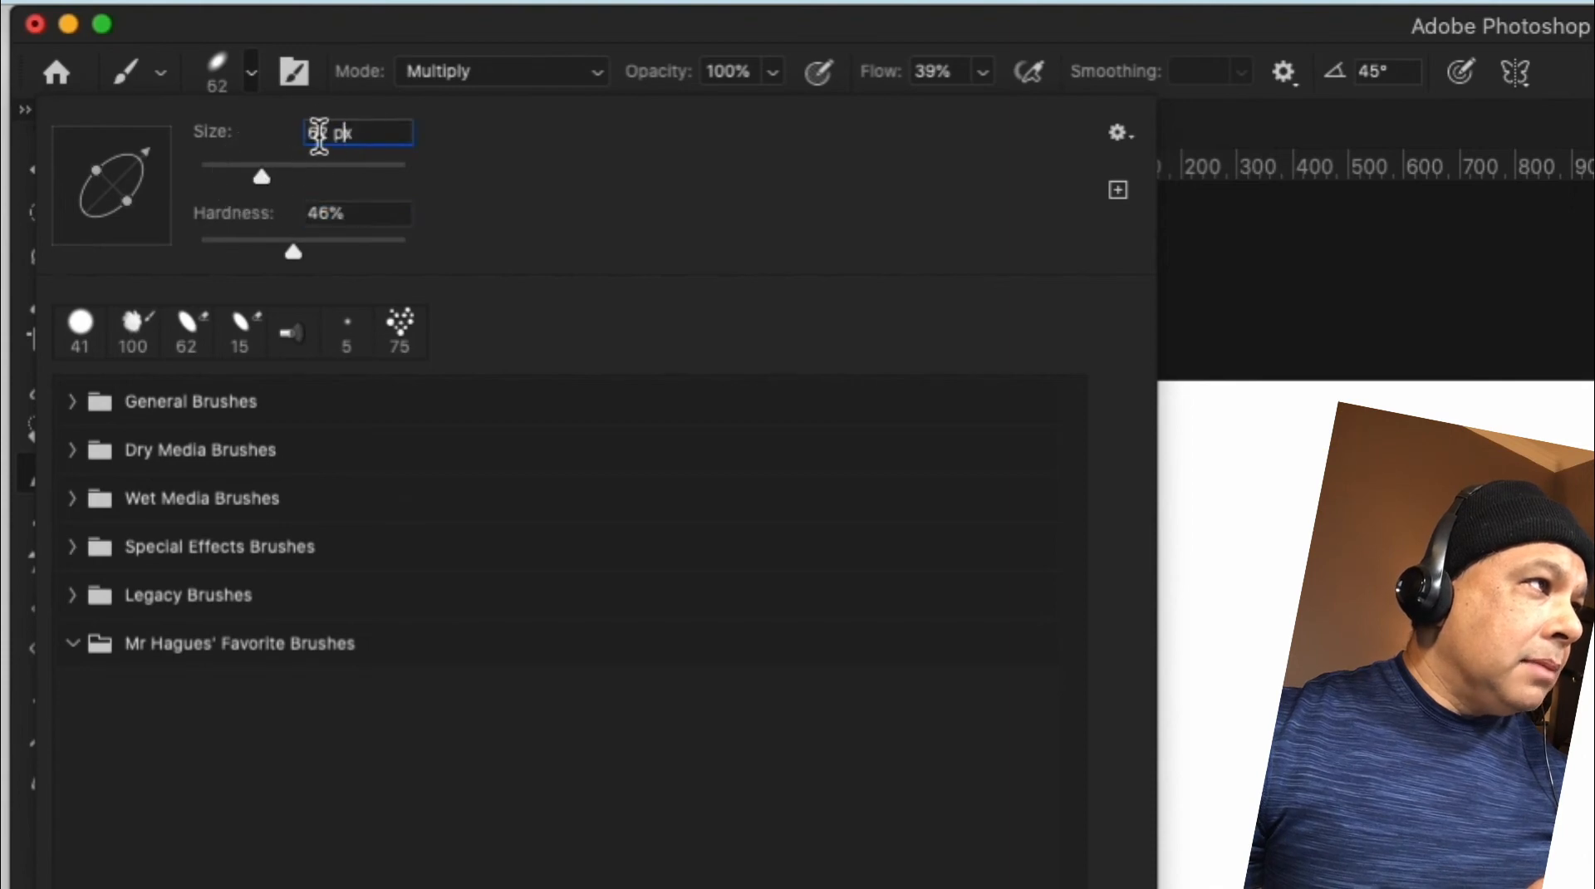
{"action": "triple_click", "coordinate": [323, 134]}
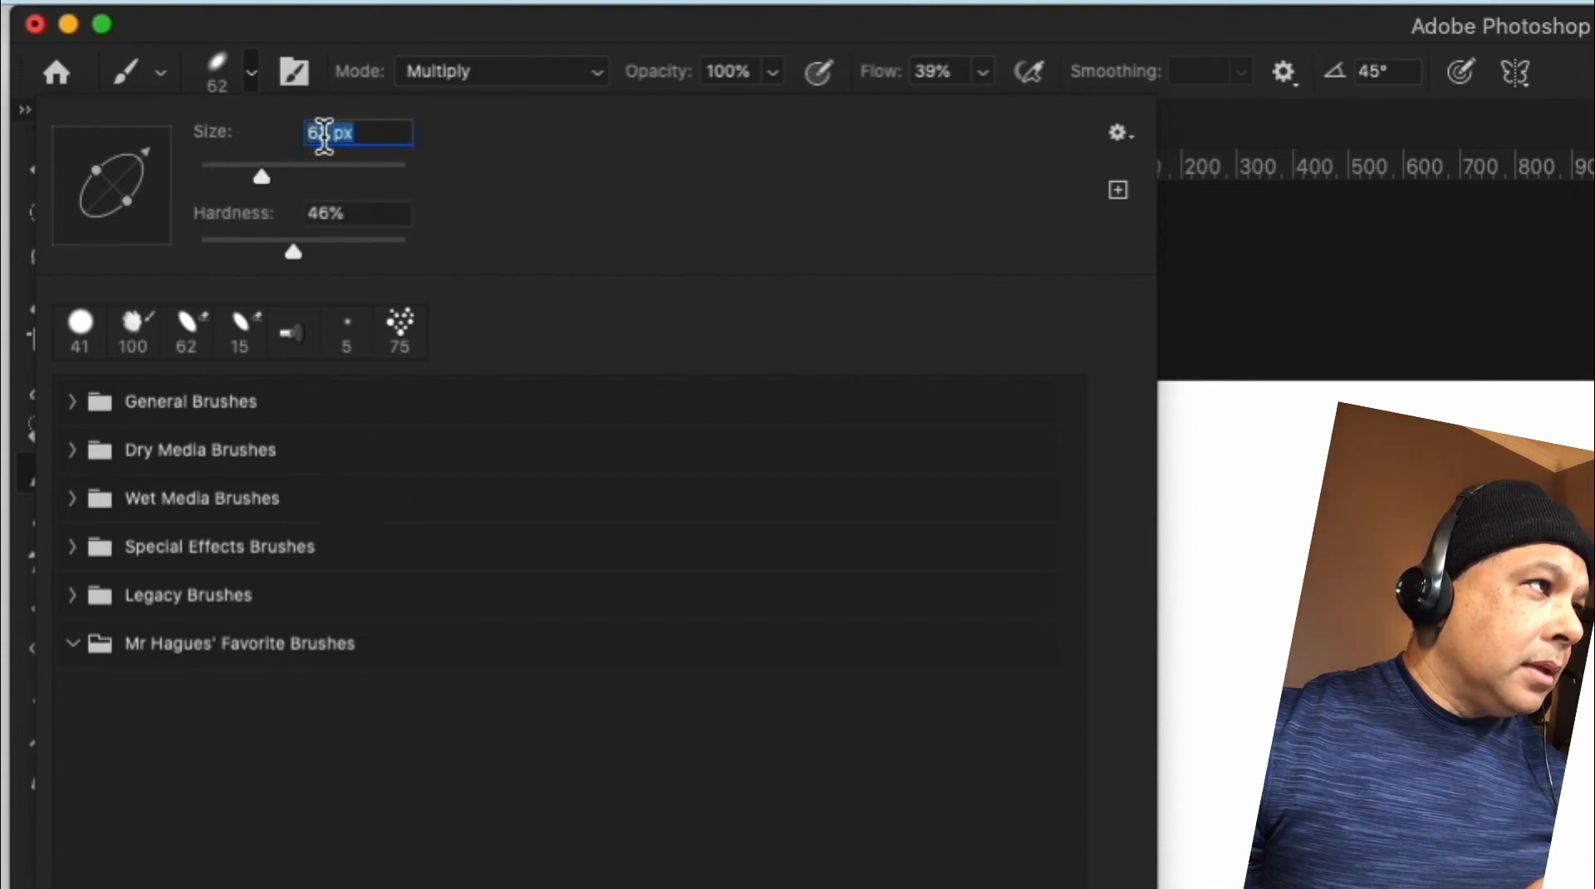
{"action": "type", "text": "60"}
{"action": "key", "text": "Return"}
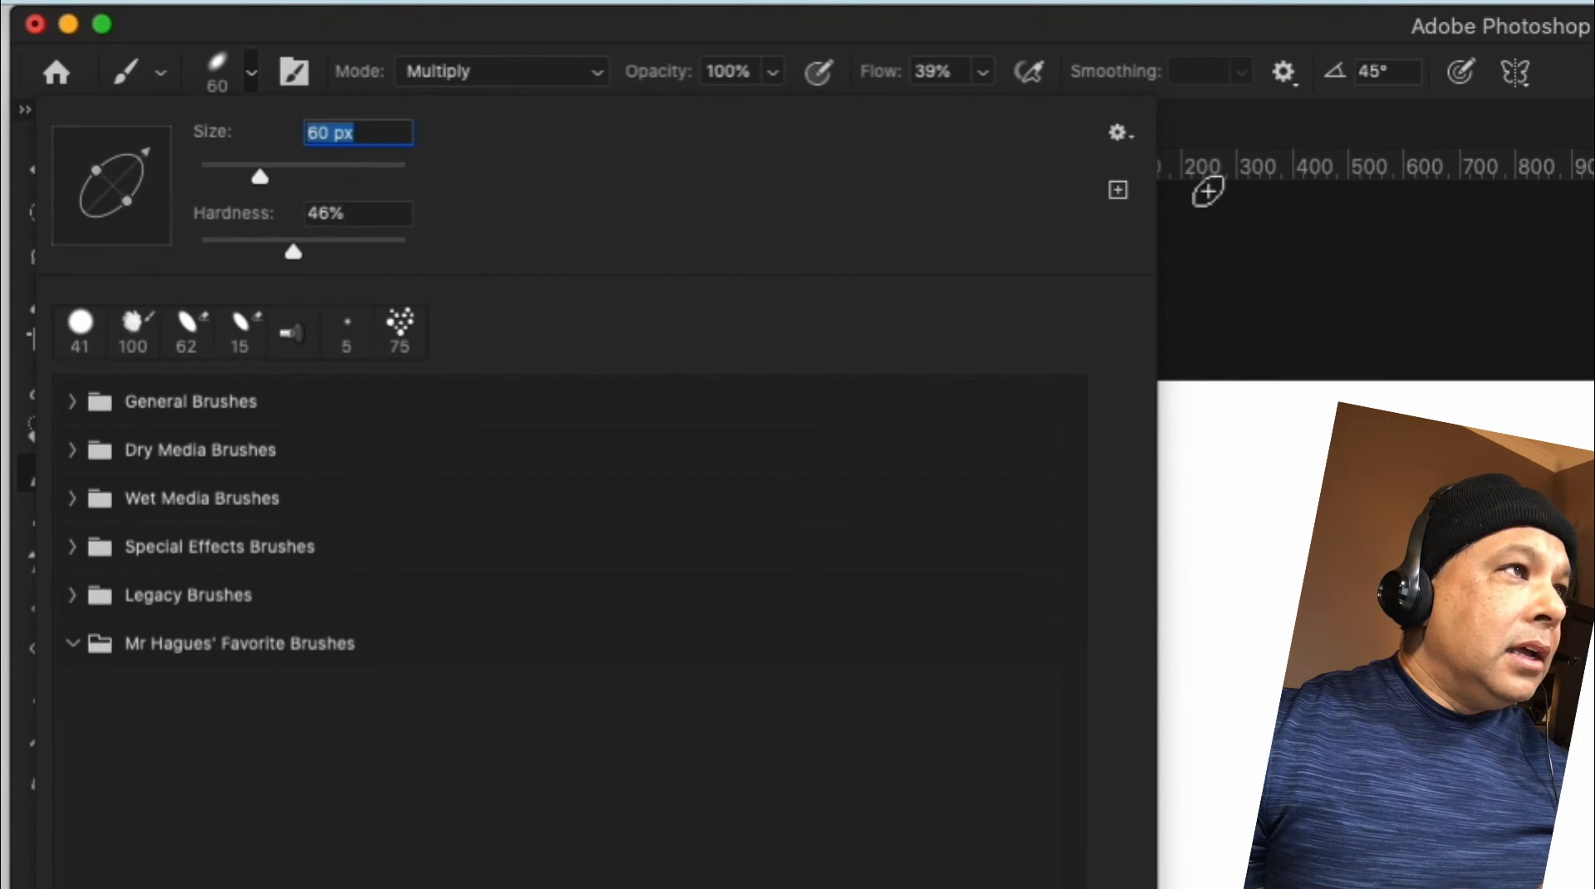
- Save the brush as a preset named 60px_45D_46P with brush size and tool settings but no color, and collapse the personal favorites group
{"action": "left_click", "coordinate": [1118, 134]}
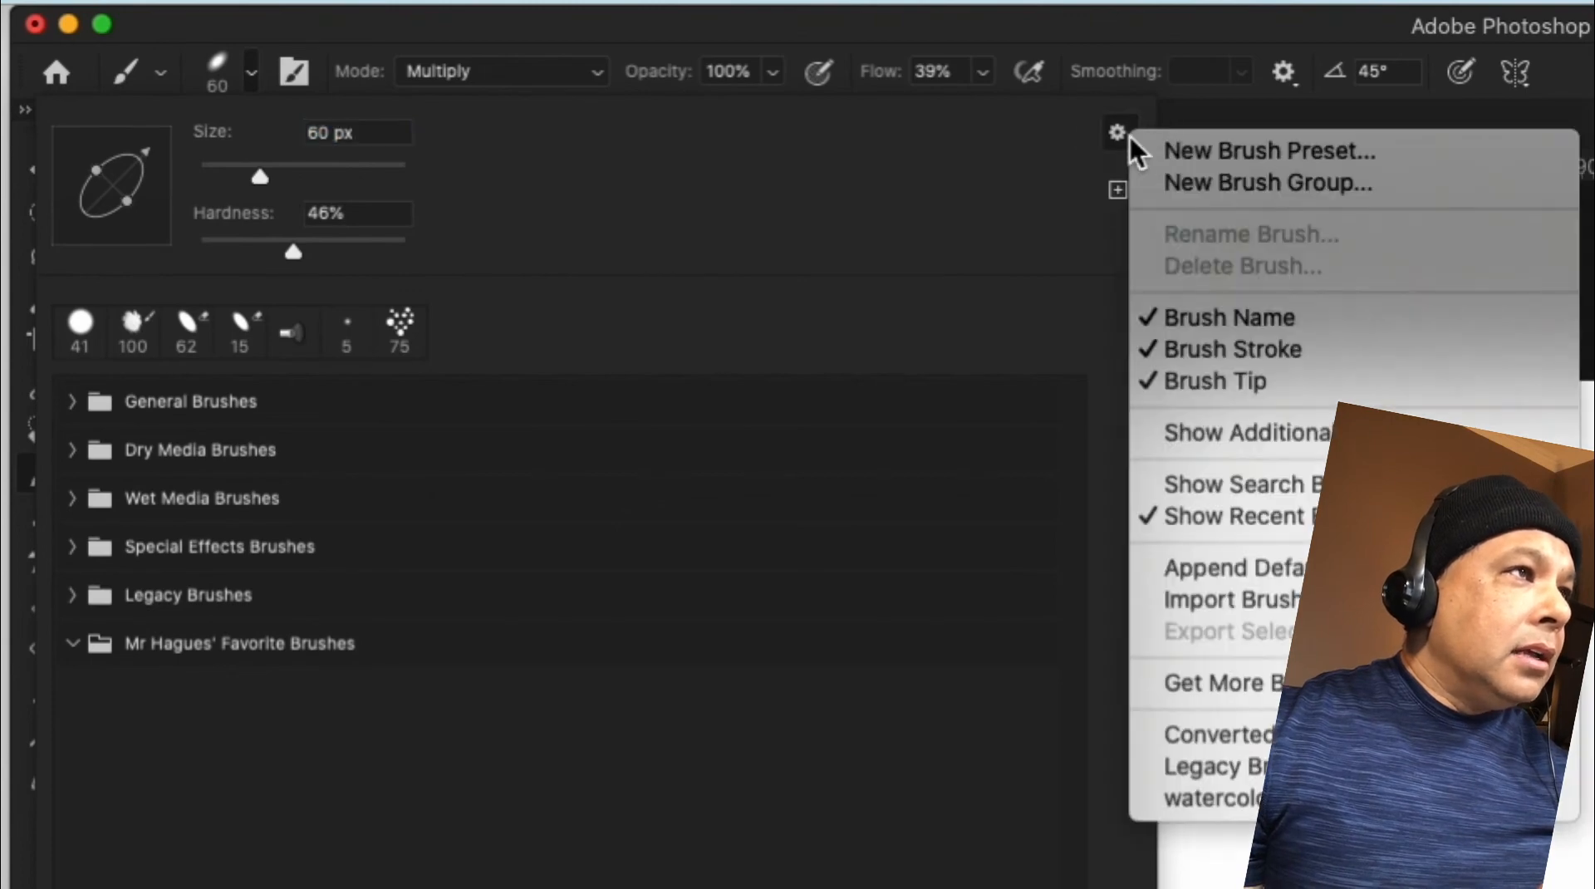
{"action": "left_click", "coordinate": [1246, 163]}
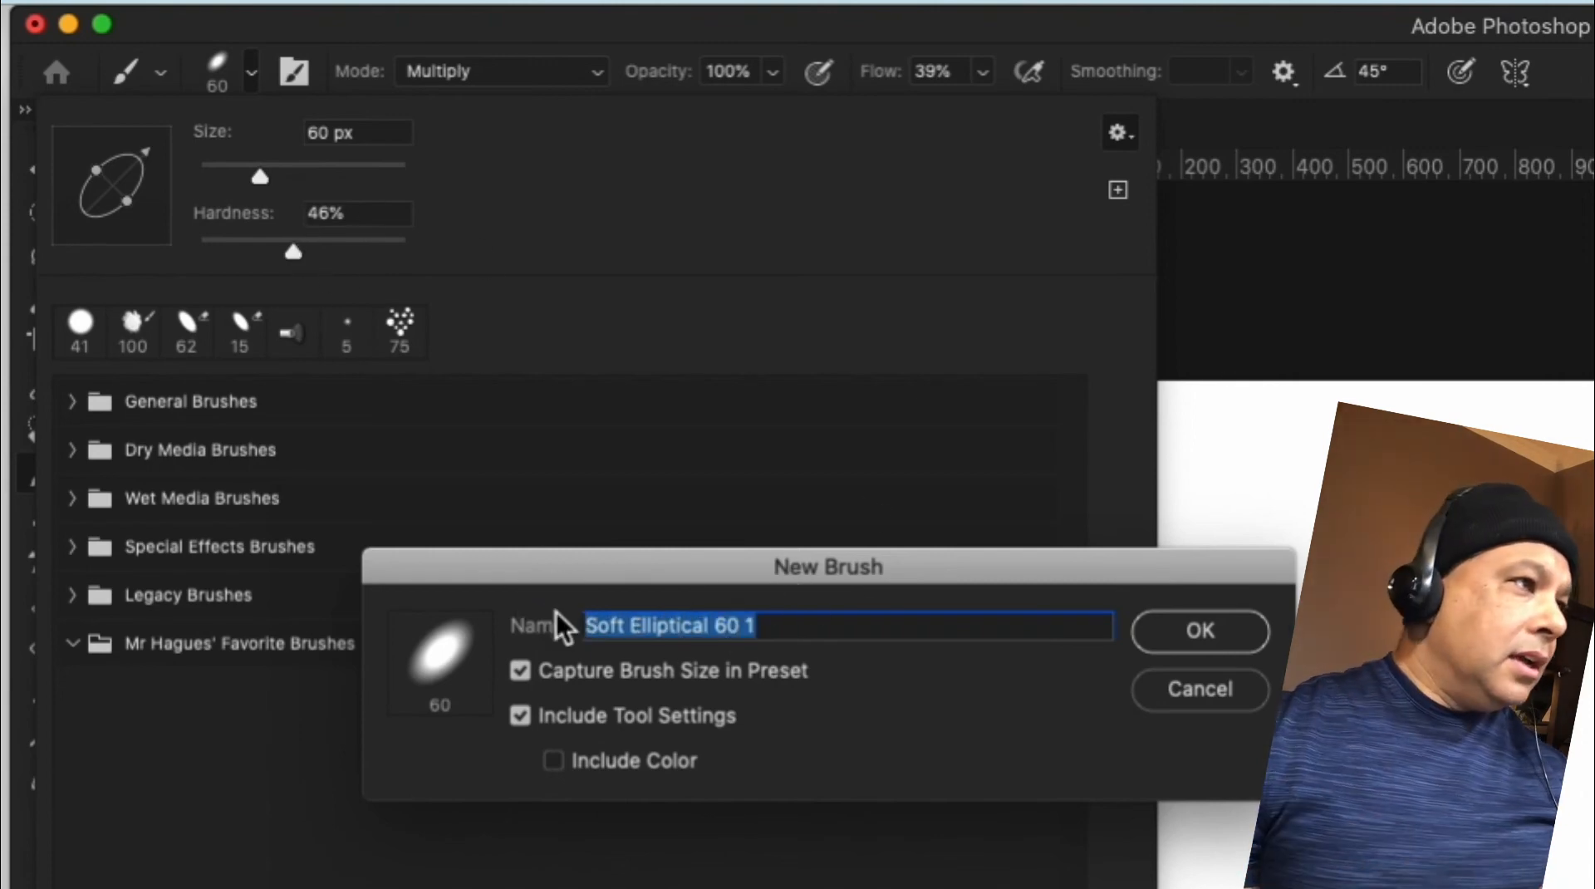
{"action": "type", "text": "6-"}
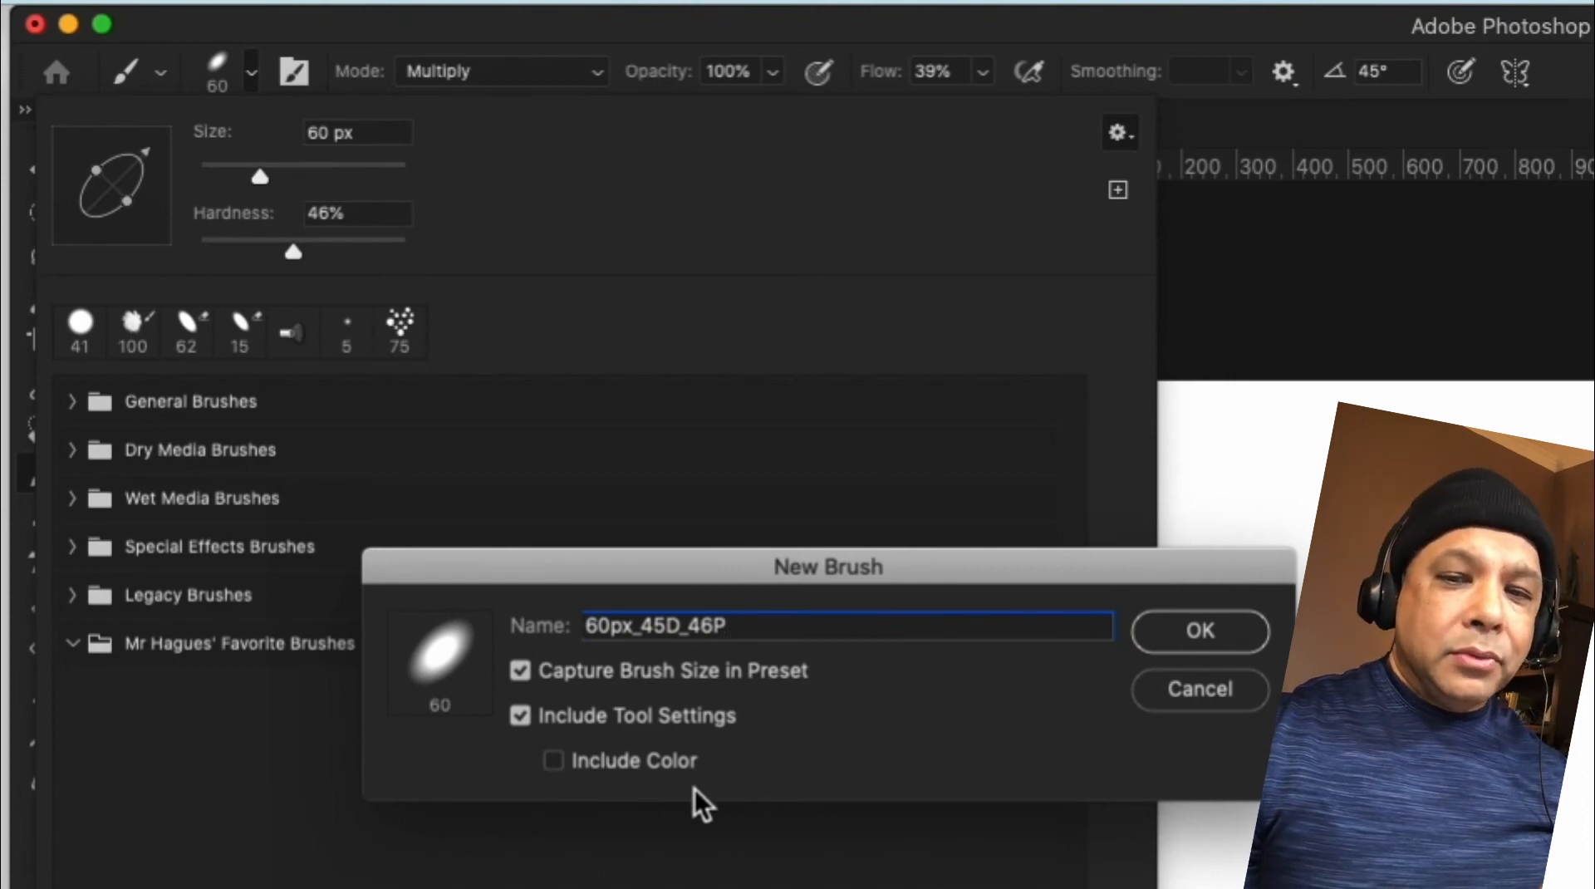
{"action": "left_click", "coordinate": [1230, 644]}
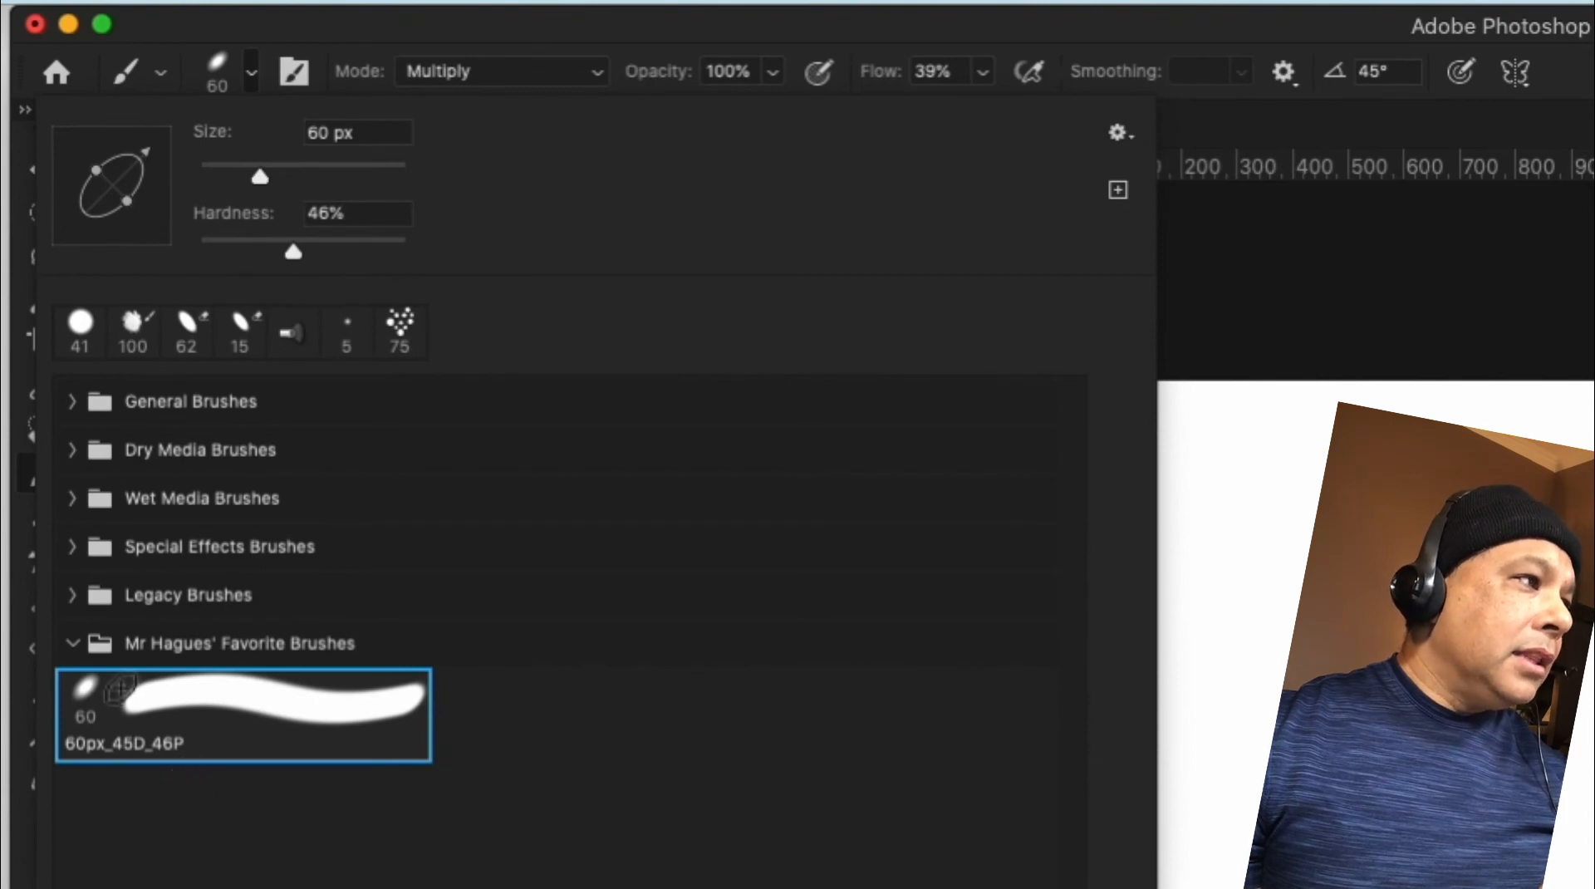
{"action": "left_click", "coordinate": [72, 644]}
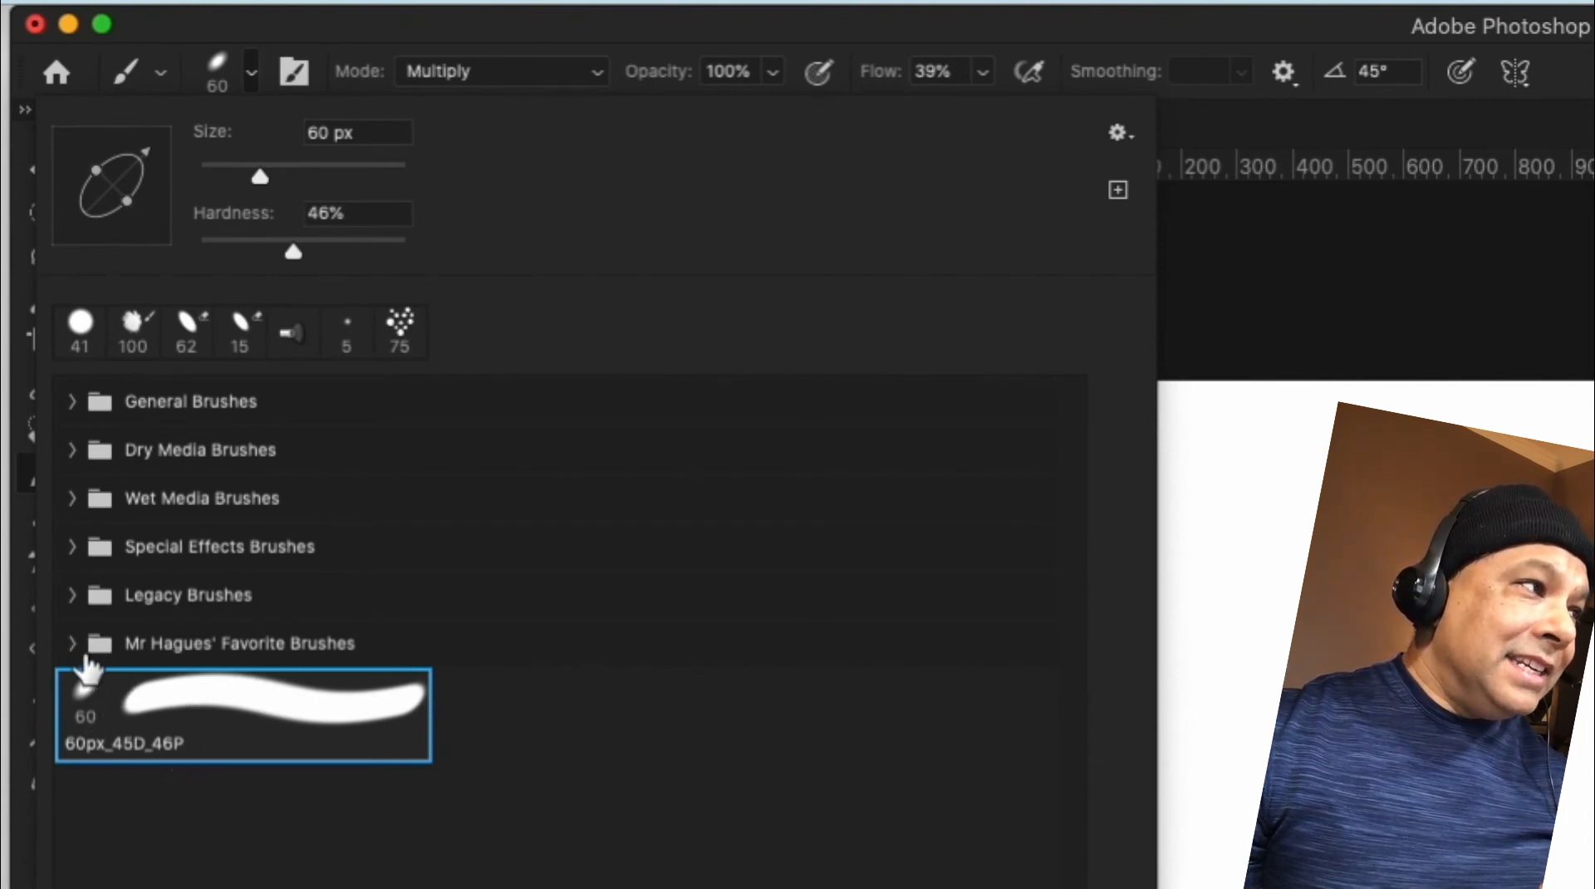
- Move the 60px_45D_46P preset into the personal favorites brush group, check the group's contents, and collapse it
{"action": "left_click", "coordinate": [72, 643]}
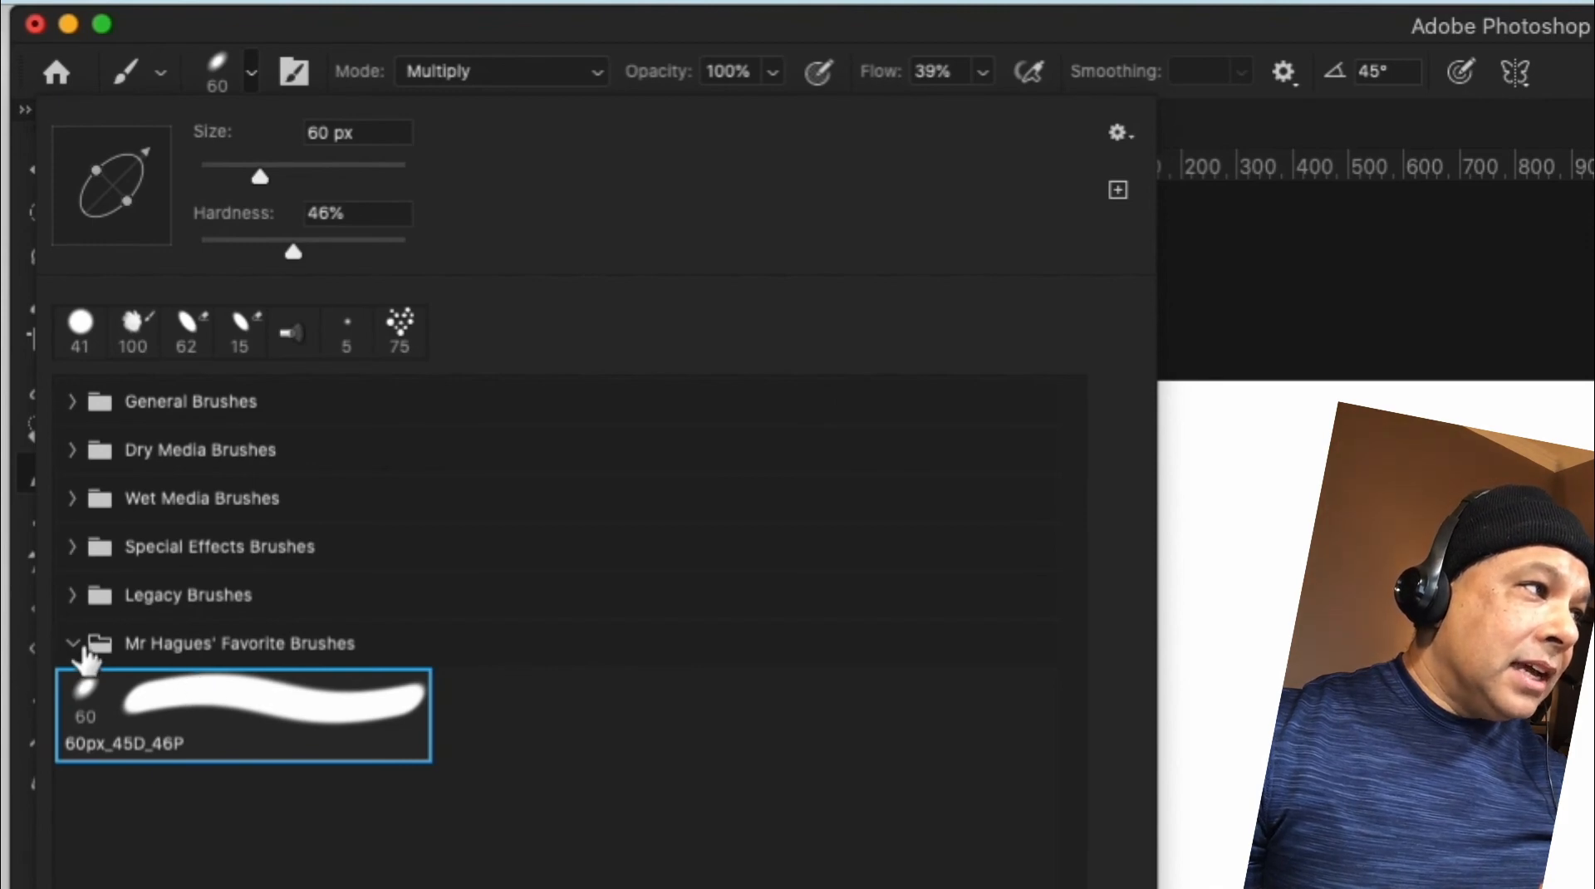
{"action": "left_click", "coordinate": [72, 645]}
{"action": "mouse_move", "coordinate": [183, 691]}
{"action": "left_mouse_down"}
{"action": "mouse_move", "coordinate": [178, 660]}
{"action": "mouse_move", "coordinate": [194, 664]}
{"action": "left_mouse_up"}
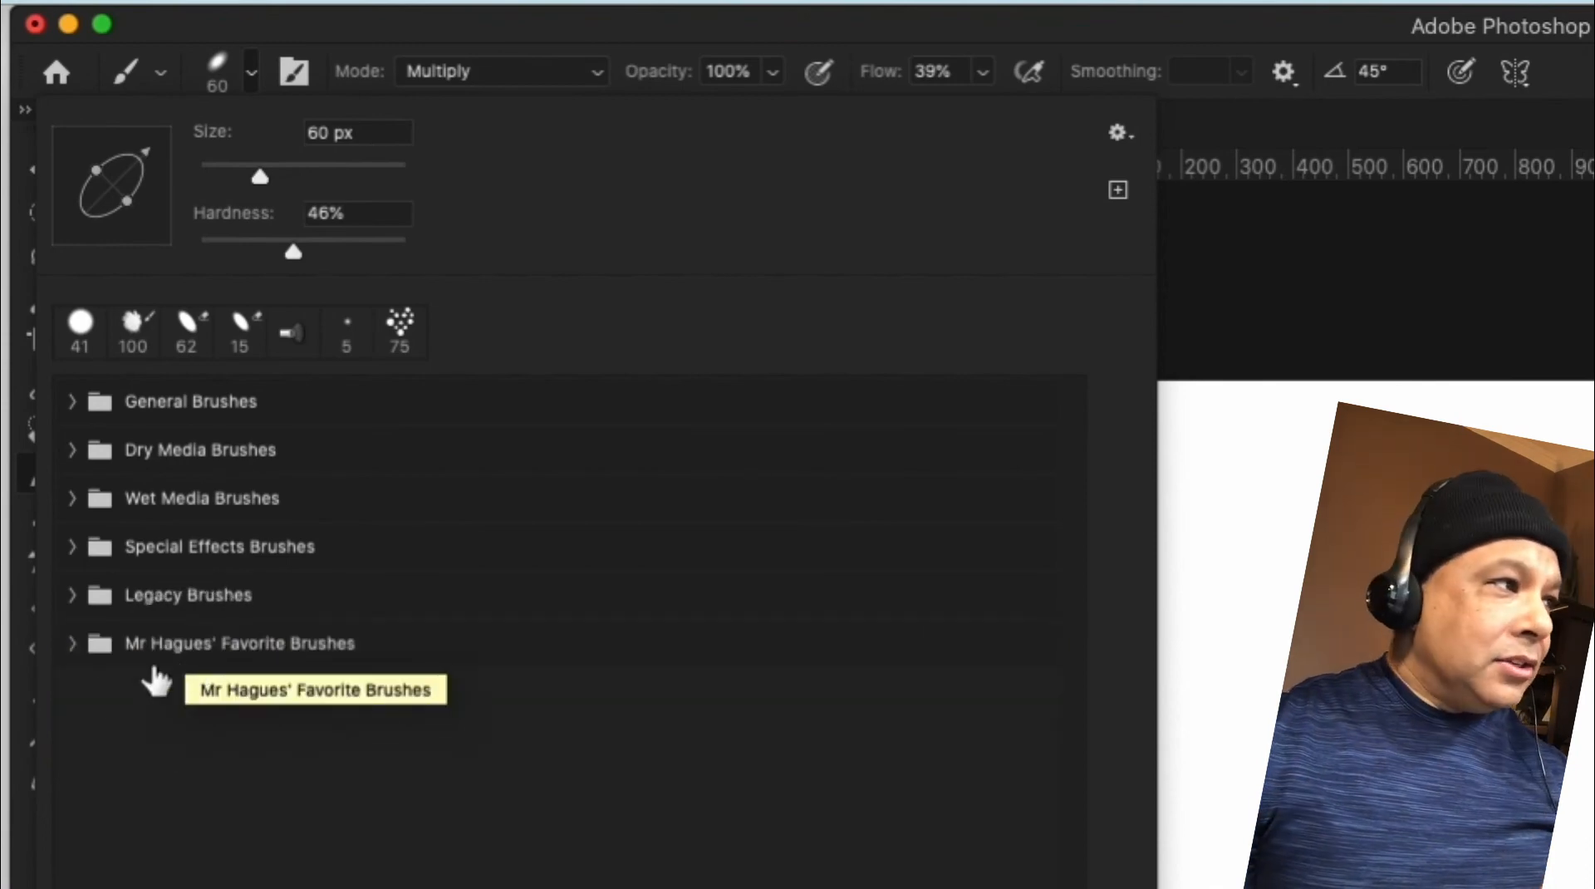
{"action": "left_click", "coordinate": [73, 645]}
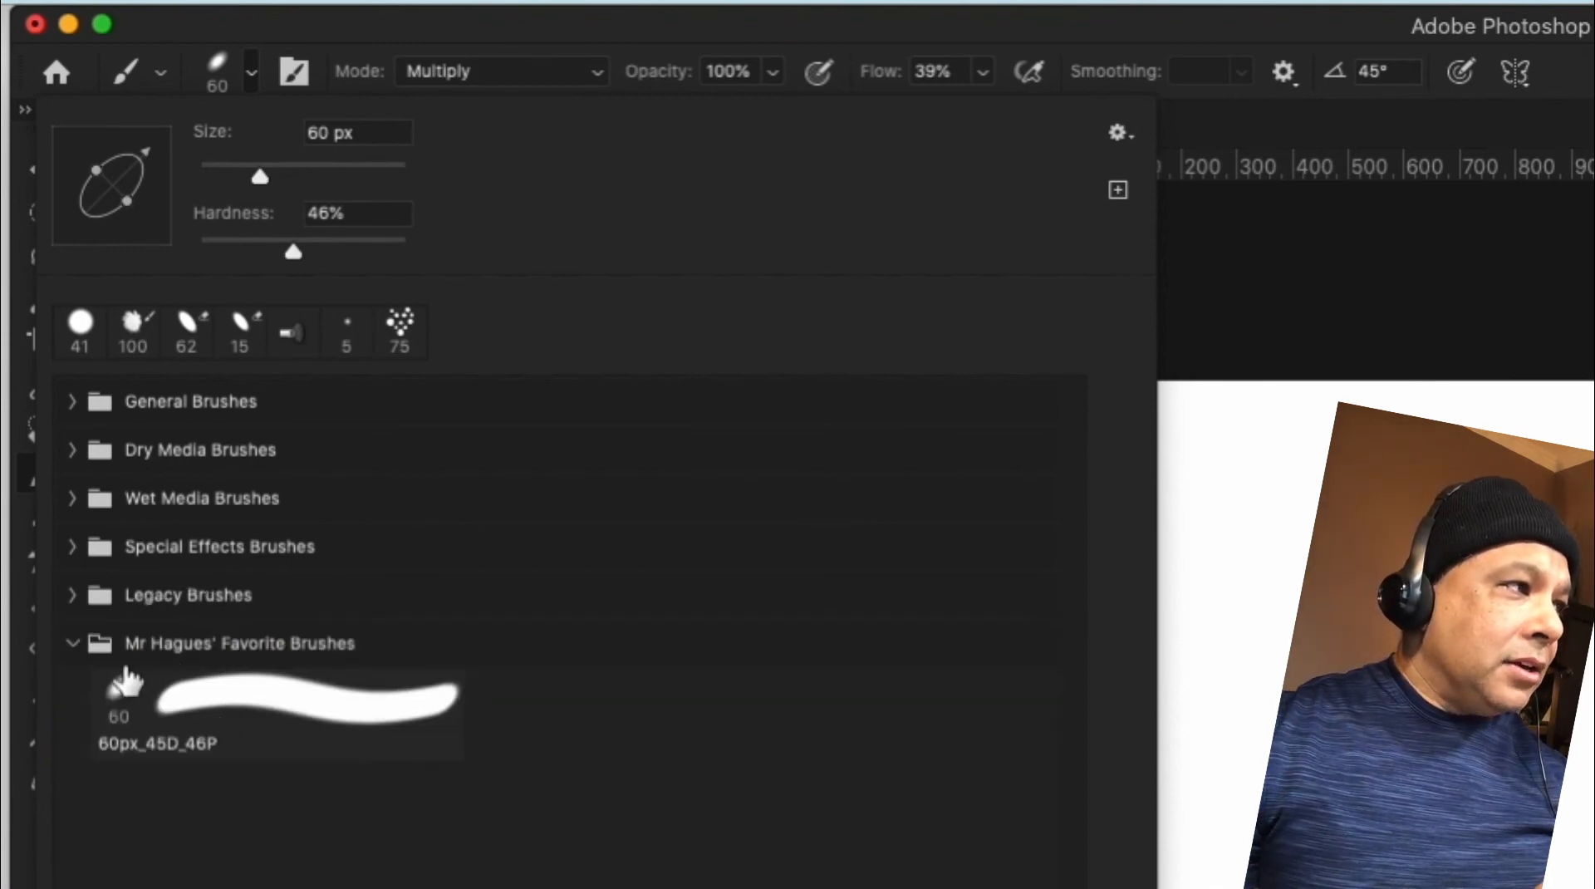
{"action": "left_click", "coordinate": [72, 645]}
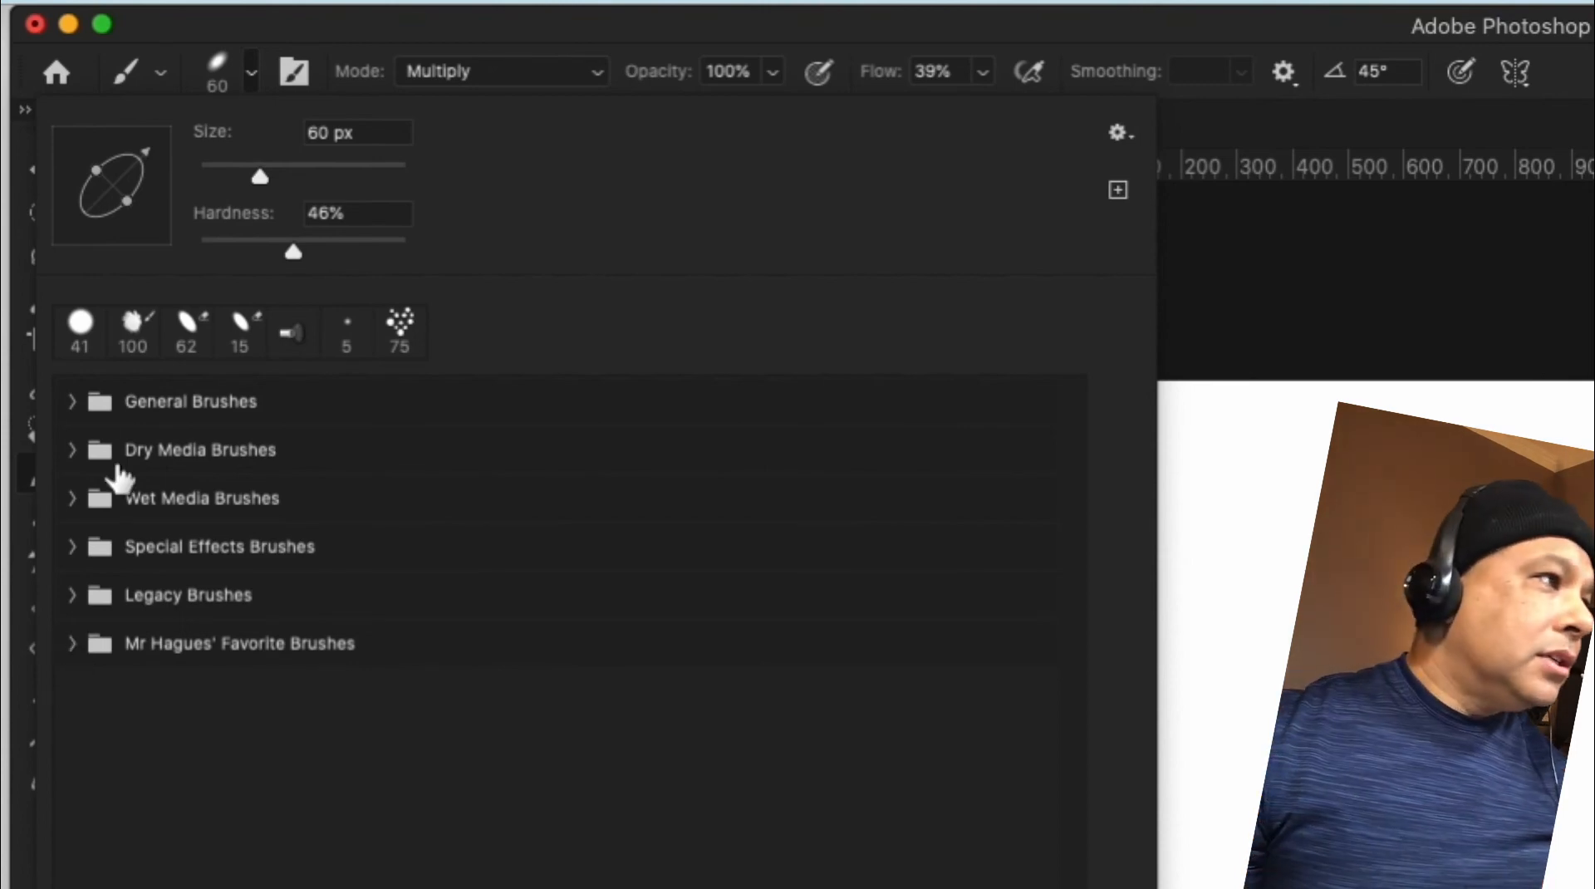
- Select Kyle's Ultimate Pastel Palooza from Dry Media Brushes, flatten its tip into a horizontal ellipse, and set its size to 83 px
{"action": "left_click", "coordinate": [72, 450]}
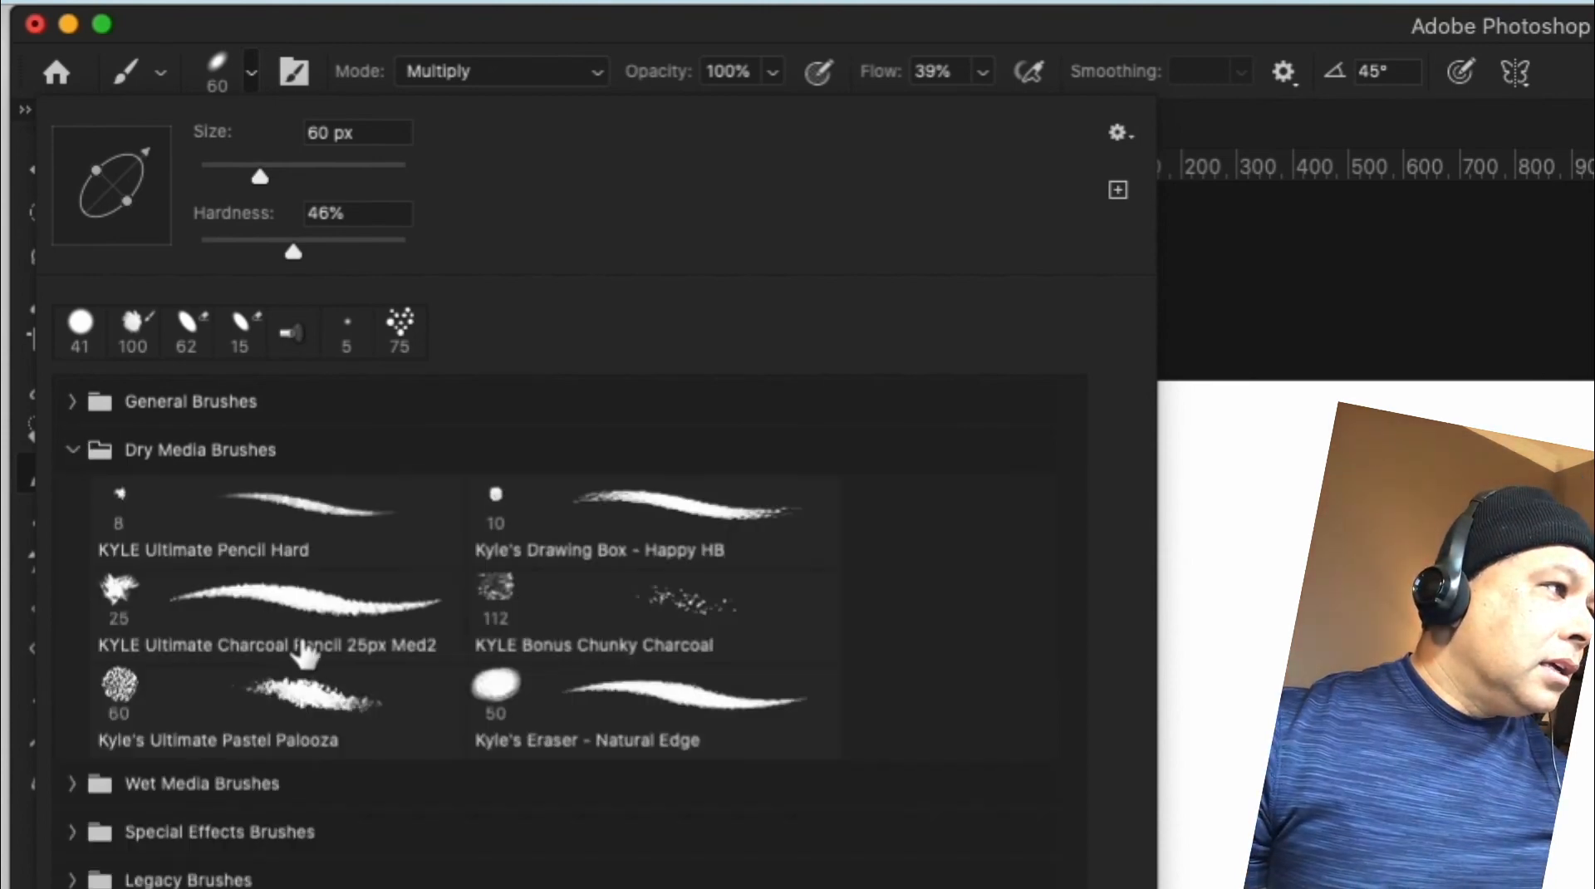
{"action": "left_click", "coordinate": [280, 696]}
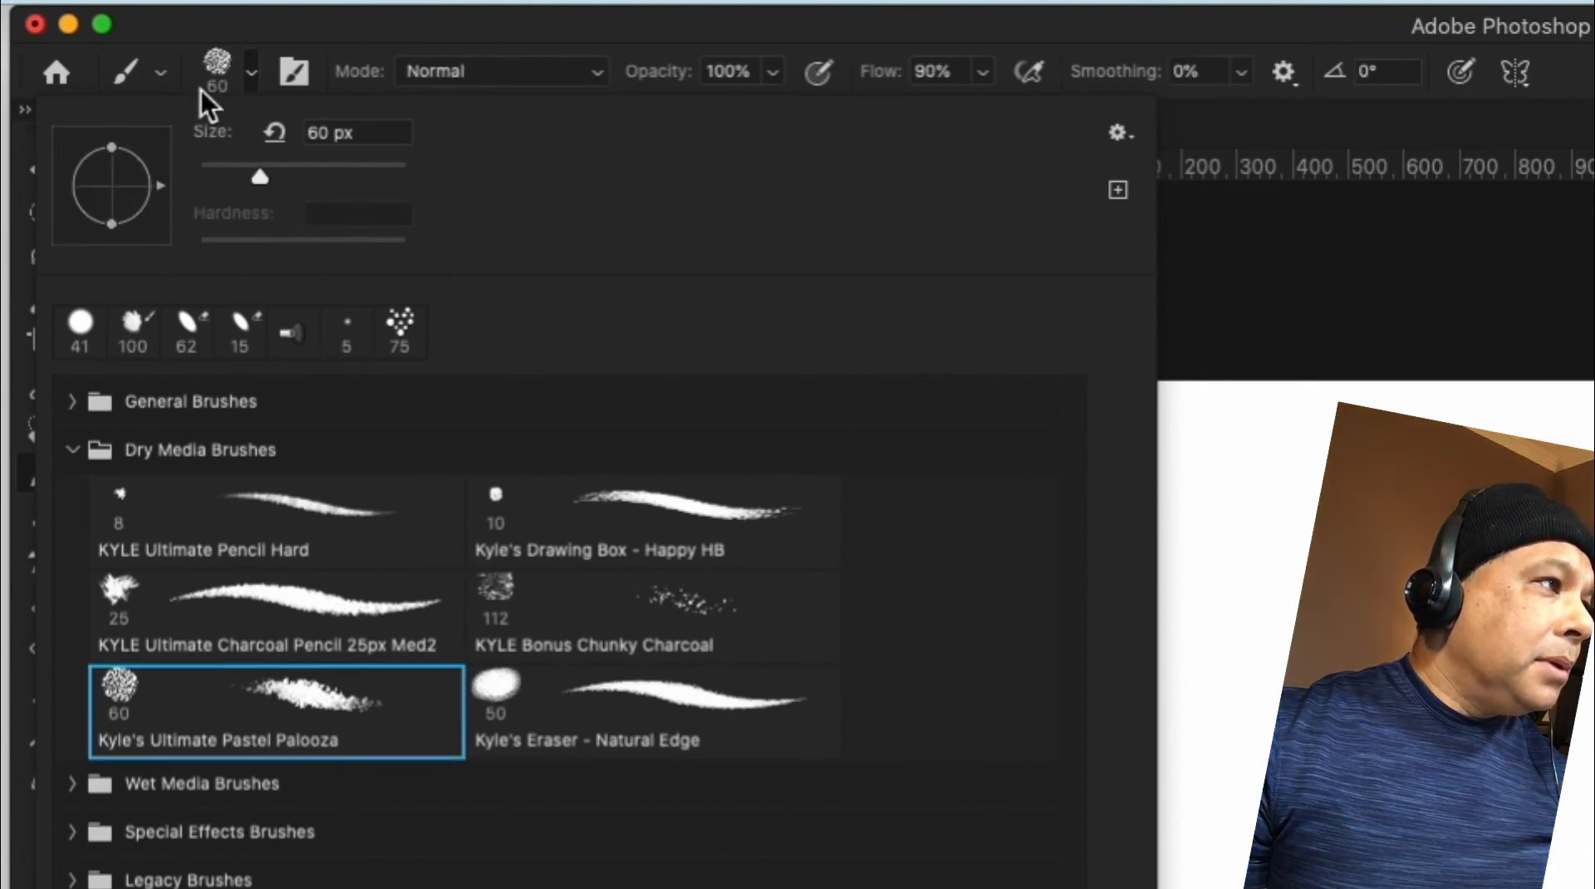
{"action": "left_click", "coordinate": [73, 451]}
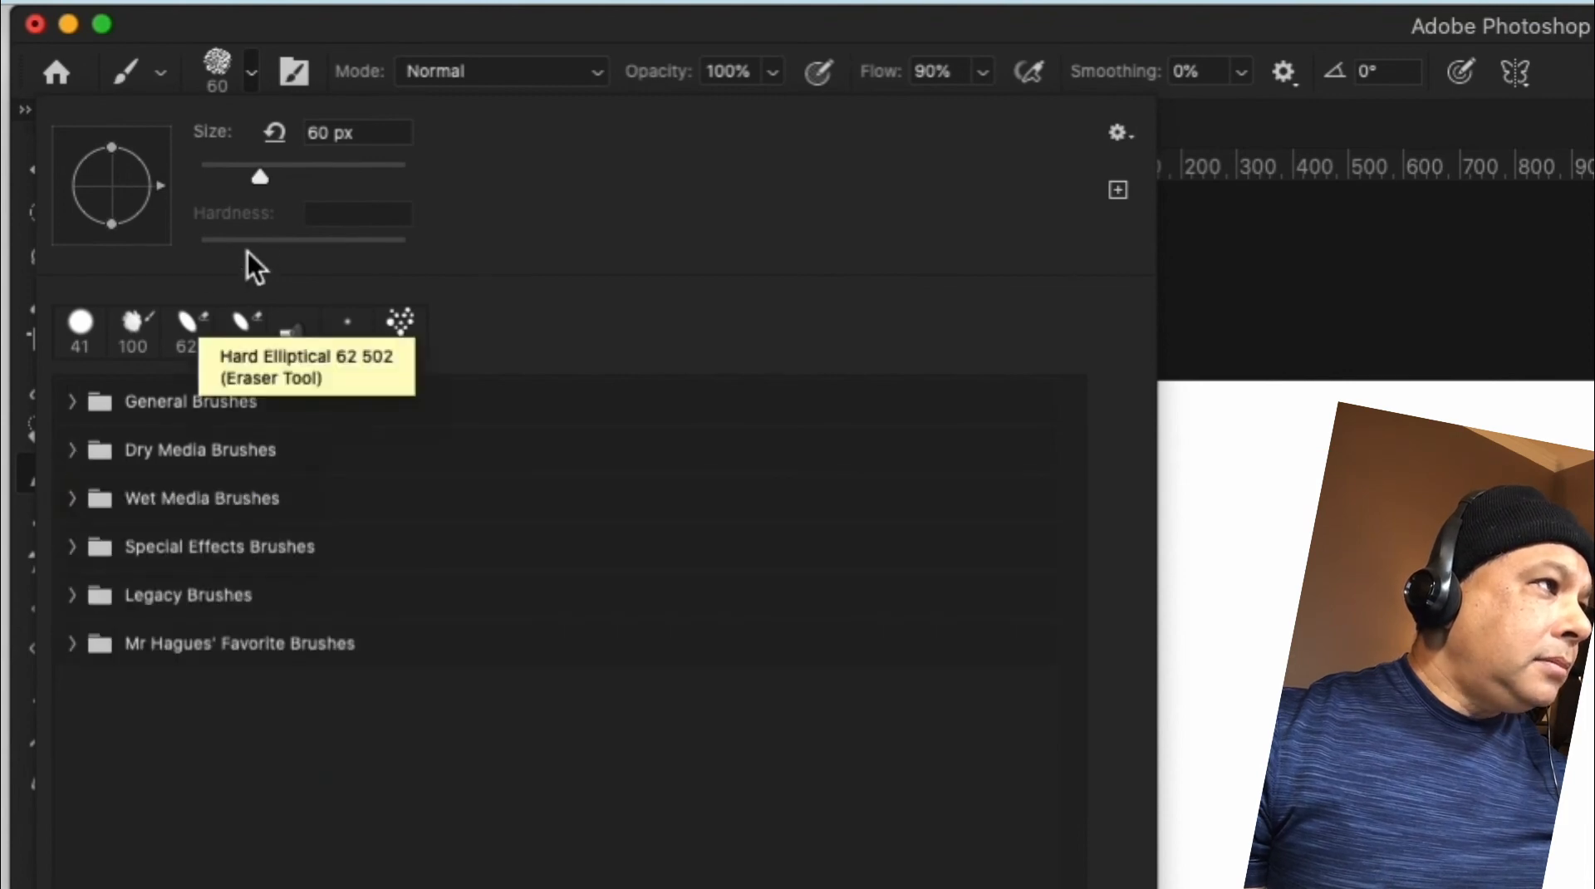
{"action": "left_click_drag", "start_coordinate": [121, 222], "coordinate": [113, 212]}
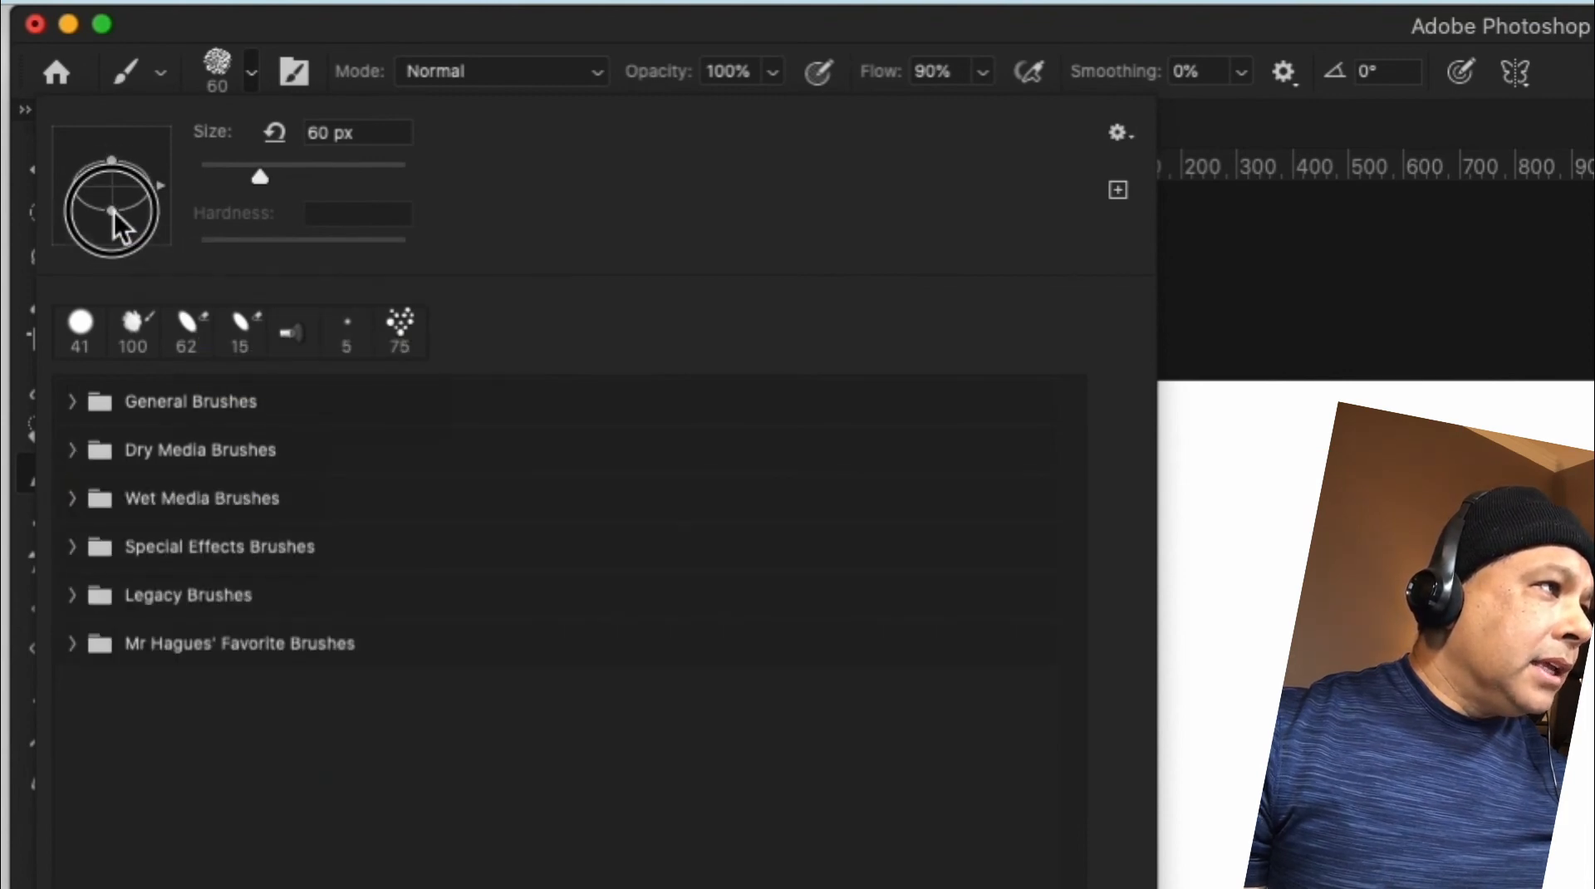
{"action": "left_click_drag", "start_coordinate": [258, 185], "coordinate": [287, 183]}
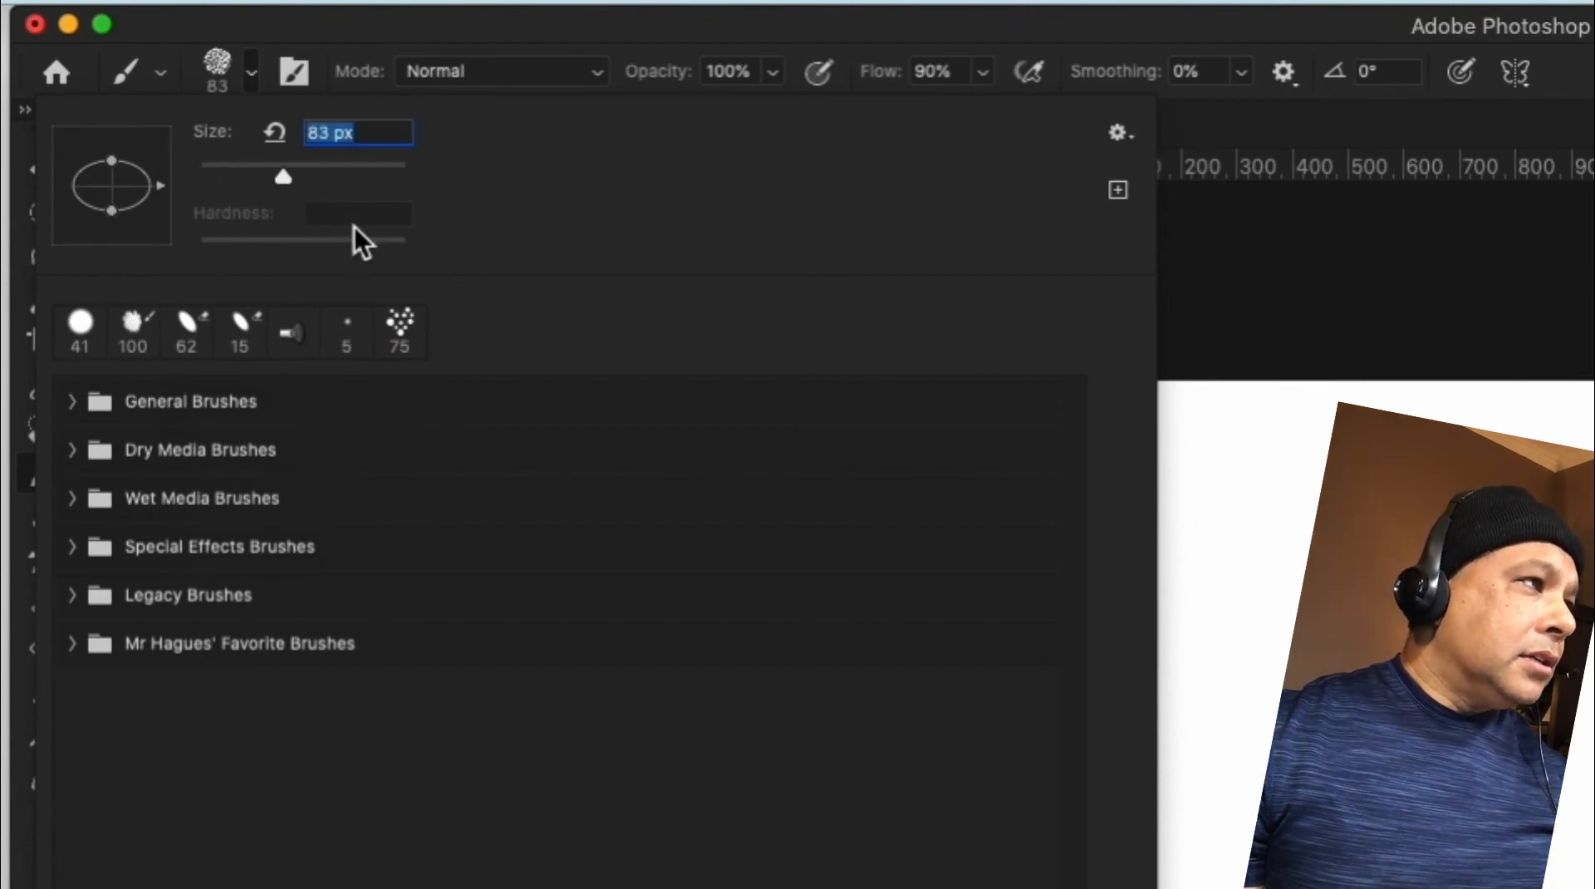
- Save the brush as preset Round Sketch Ballpoint Pen 1 with brush size and tool settings but no color, and move it into the personal favorites group
{"action": "left_click", "coordinate": [1127, 135]}
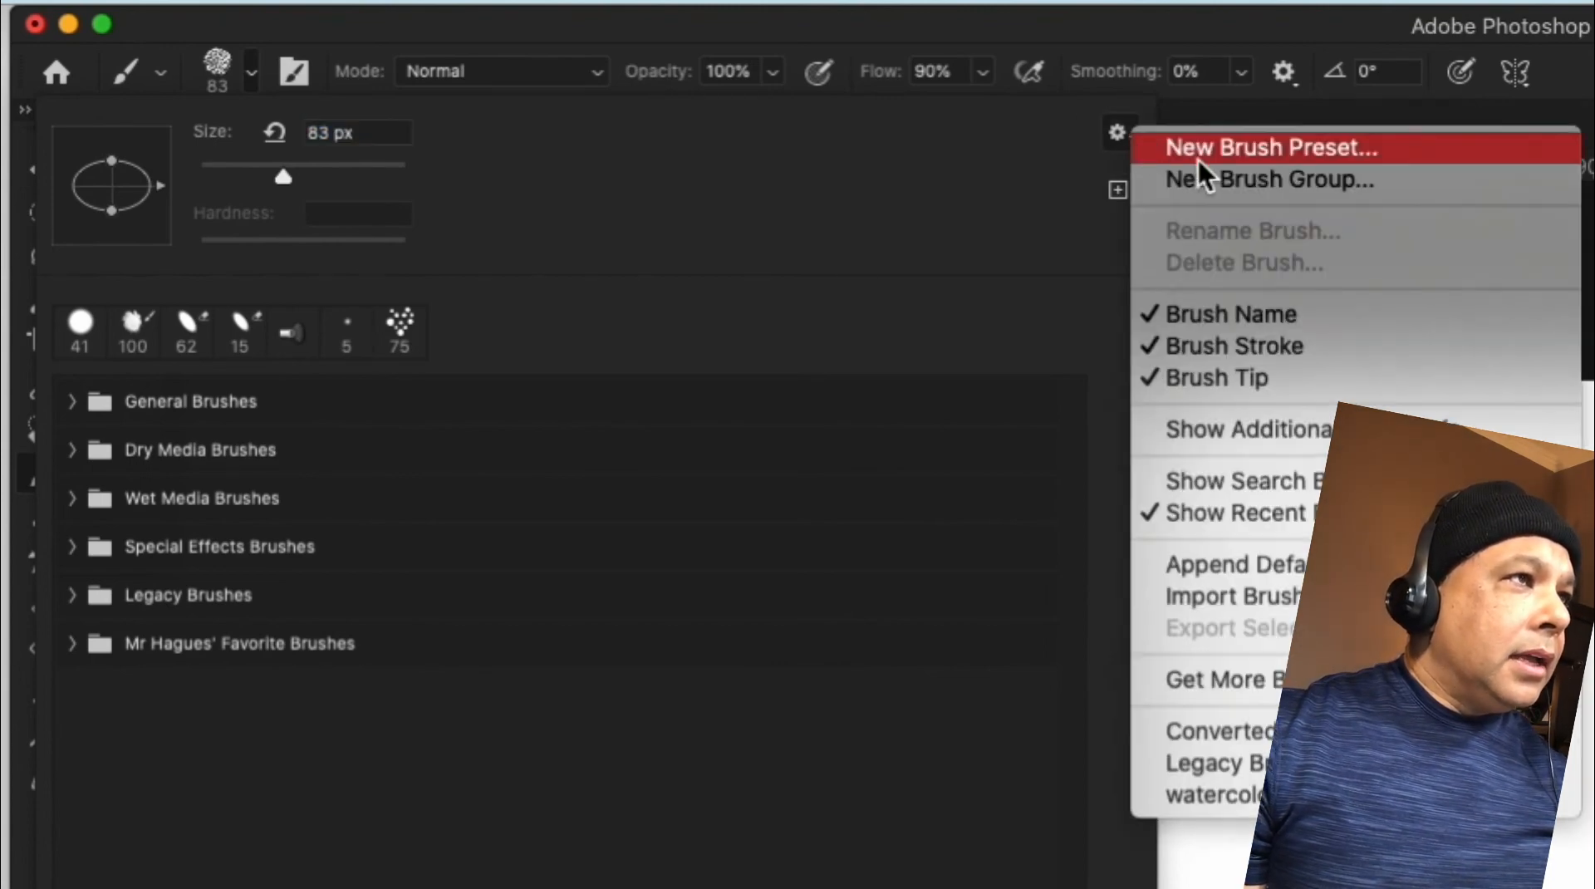
{"action": "left_click", "coordinate": [1209, 149]}
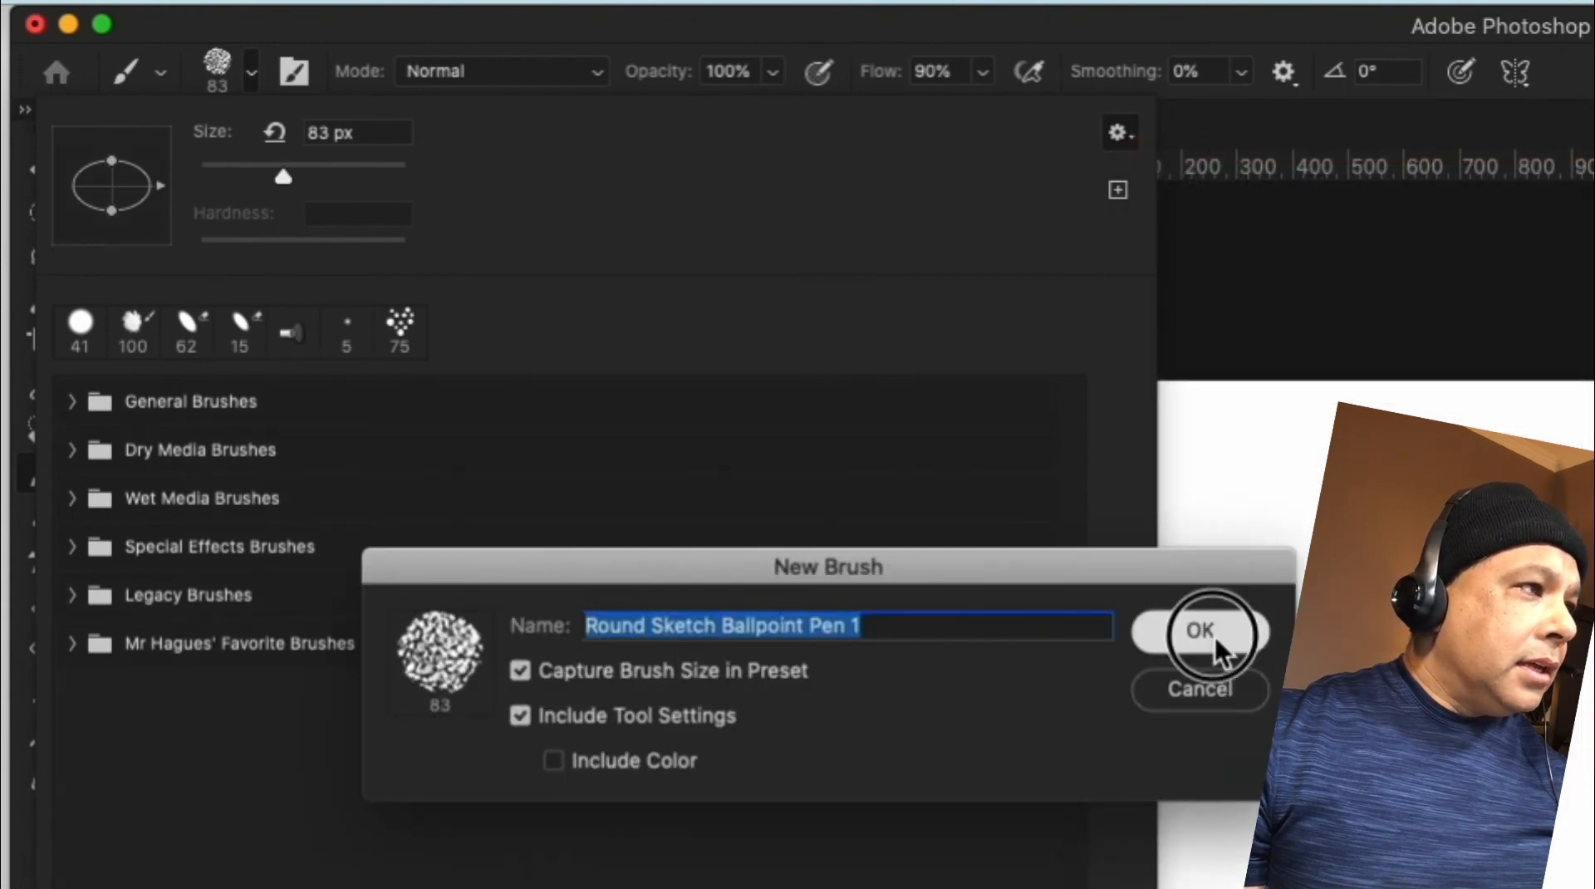
{"action": "left_click", "coordinate": [1201, 633]}
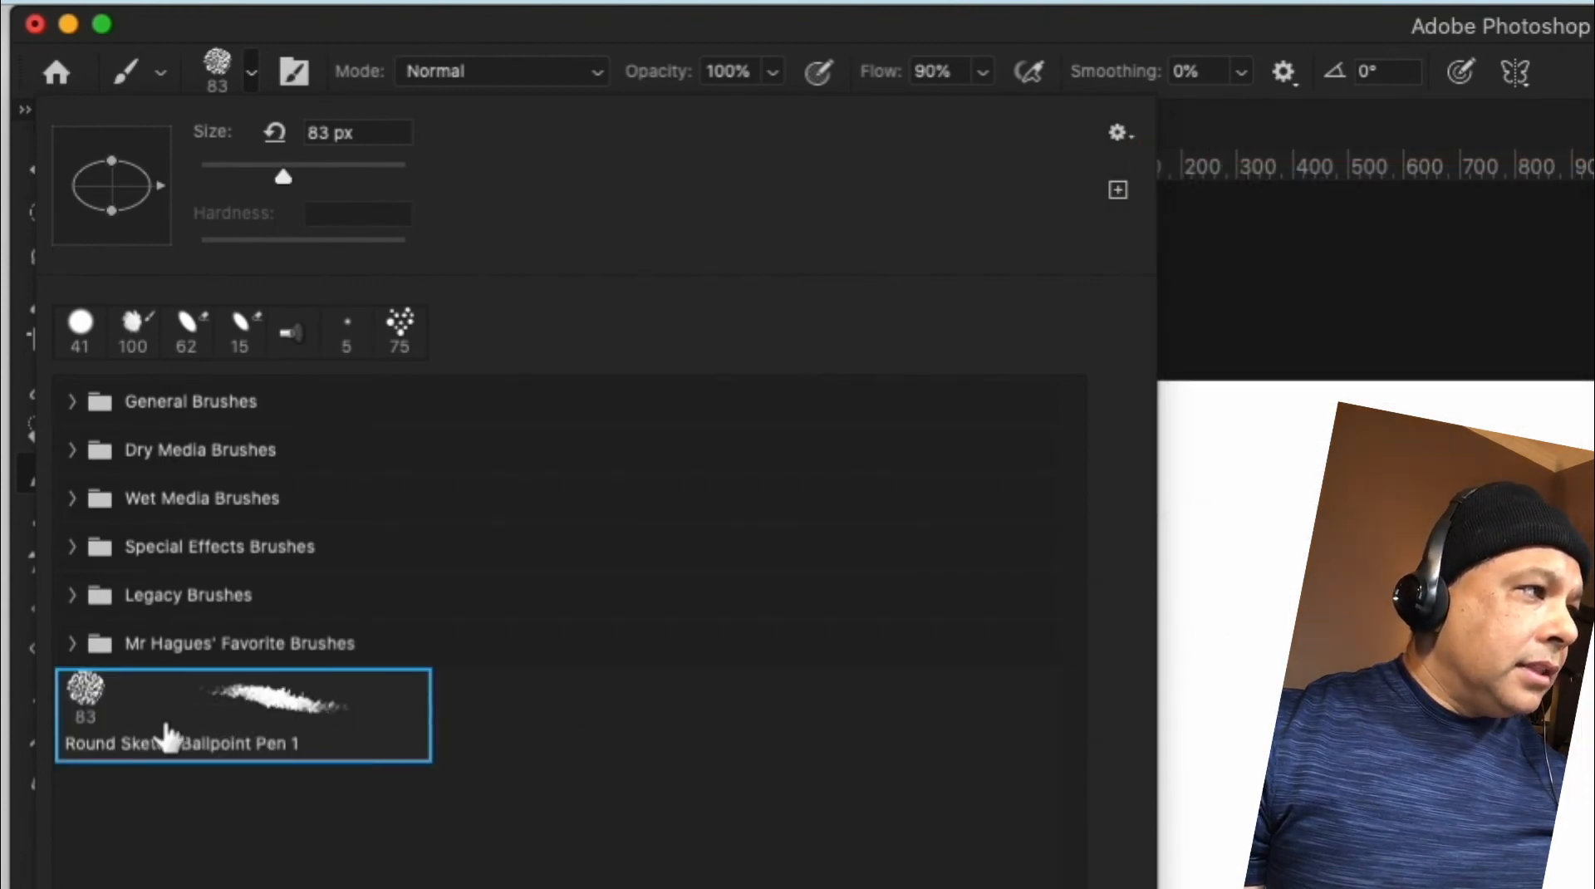
{"action": "left_click_drag", "start_coordinate": [96, 702], "coordinate": [138, 656]}
{"action": "left_click", "coordinate": [72, 644]}
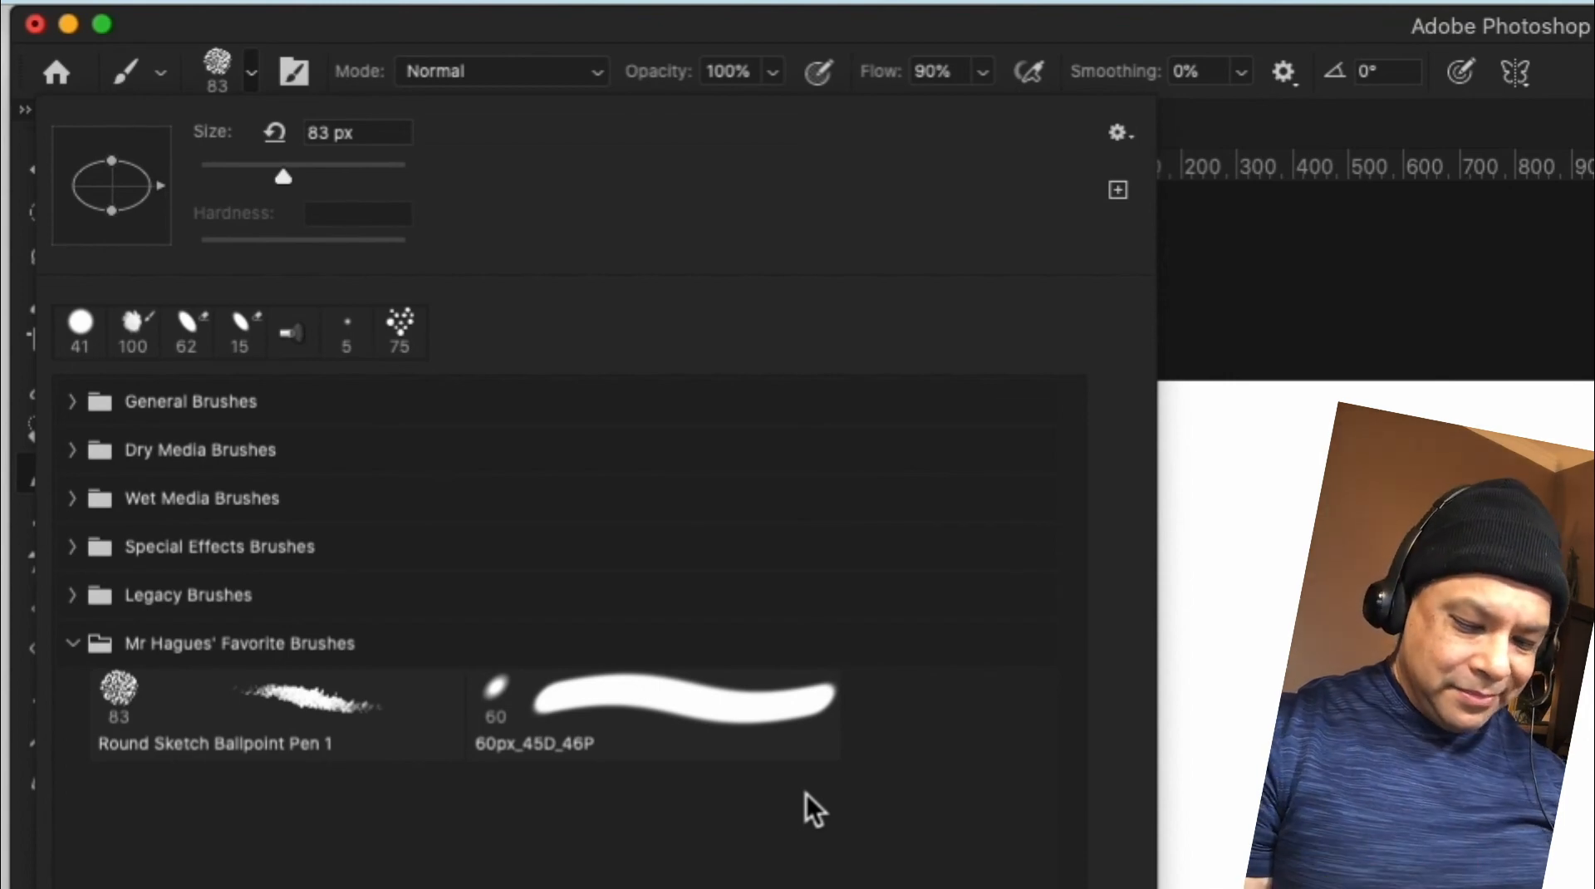
{"action": "left_click", "coordinate": [72, 643]}
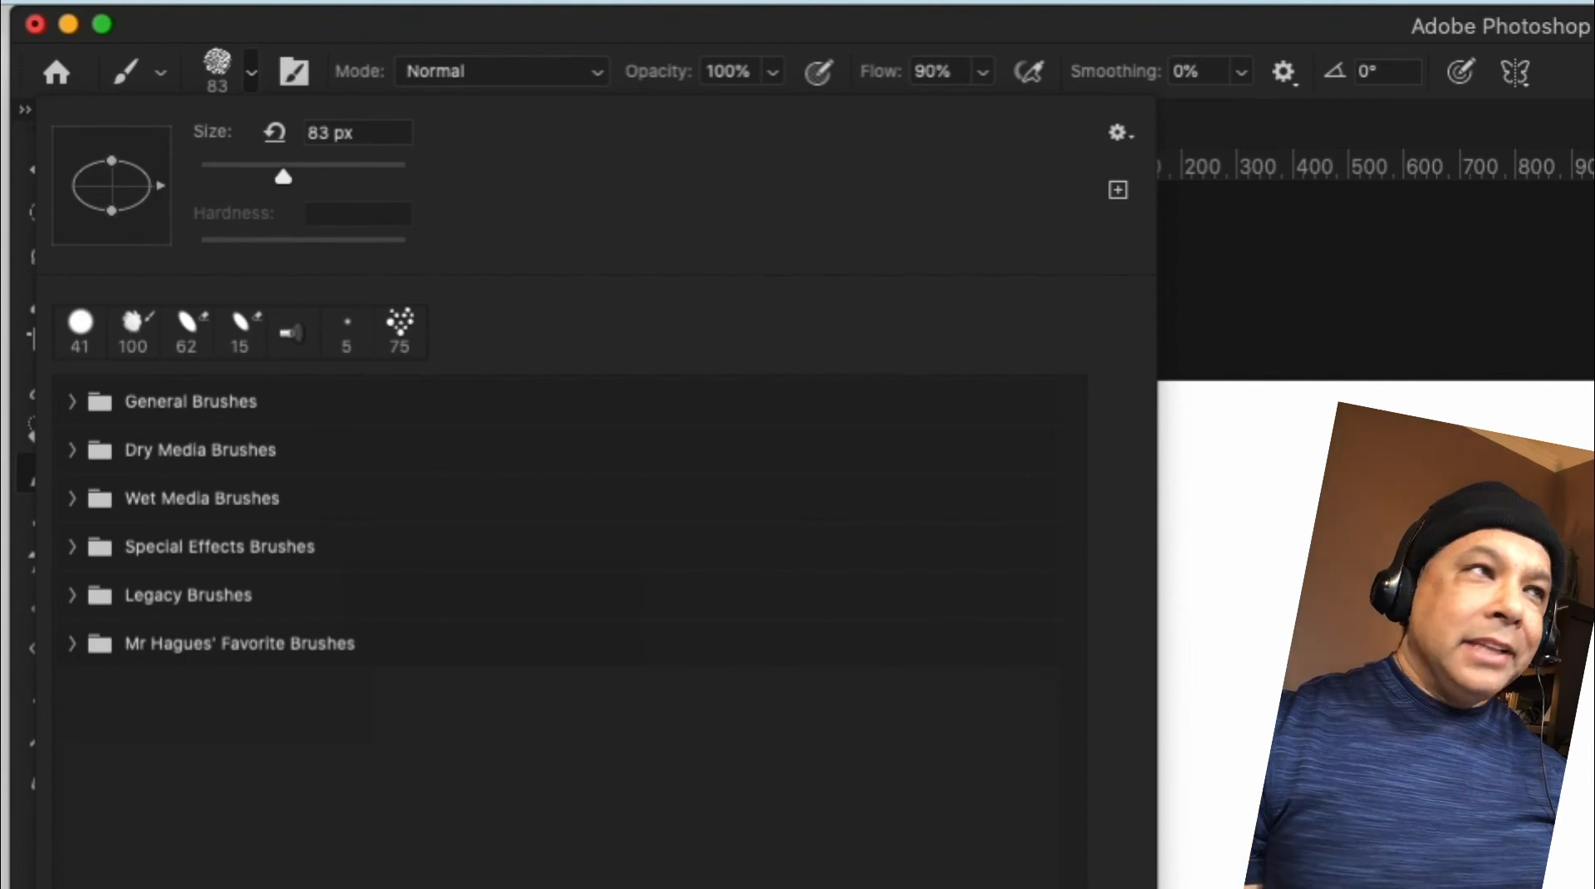
- Open Adobe's Get More Brushes web page in Safari from the brush preset options
{"action": "left_click", "coordinate": [1118, 133]}
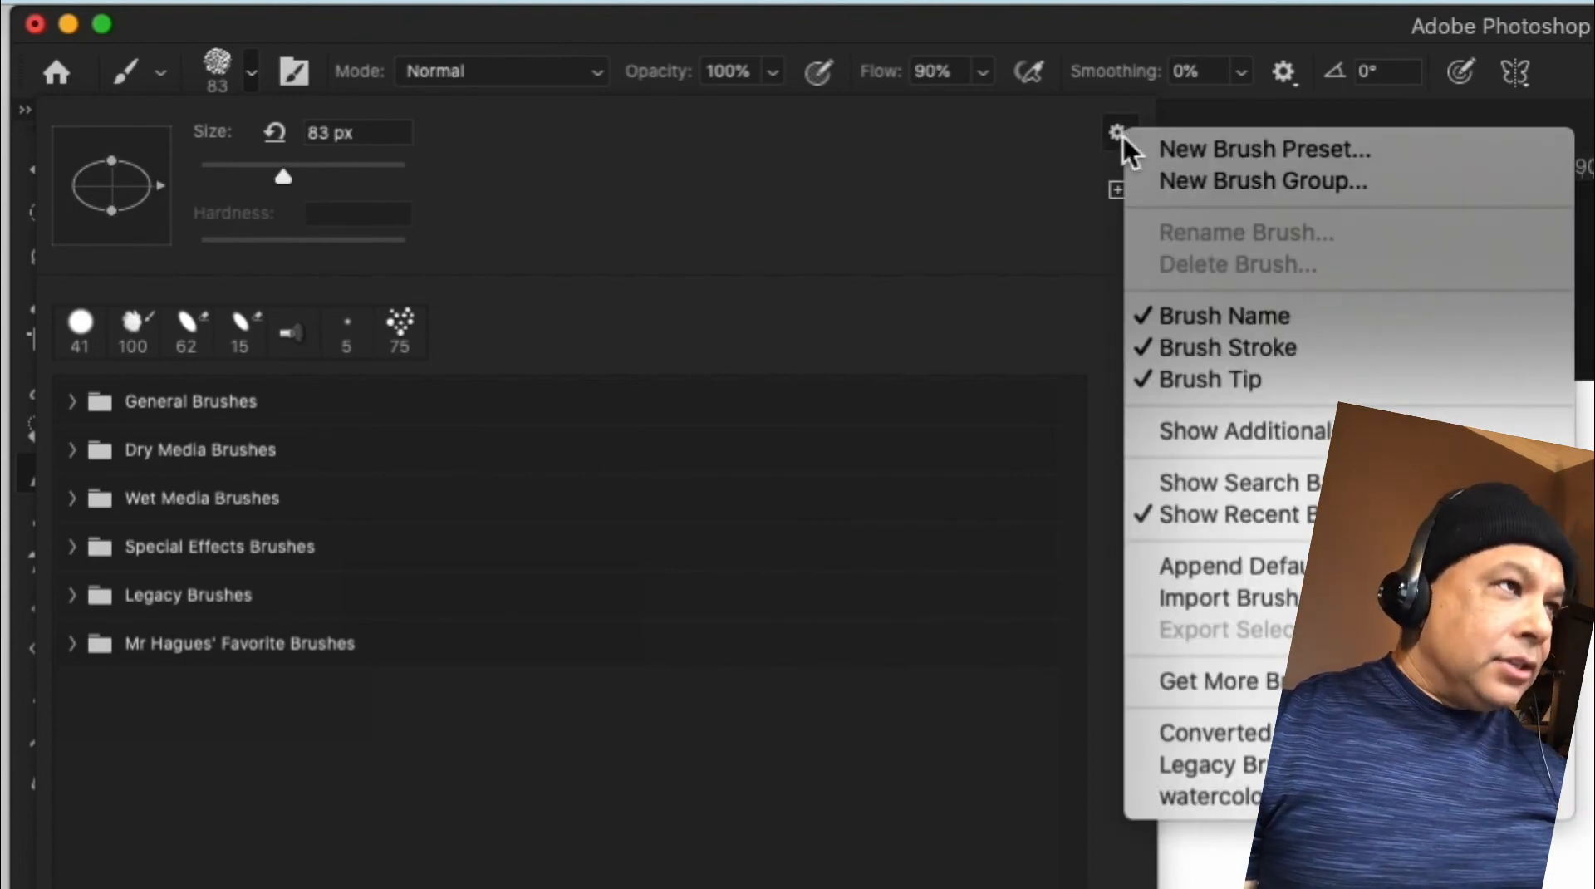
{"action": "left_click", "coordinate": [1120, 132]}
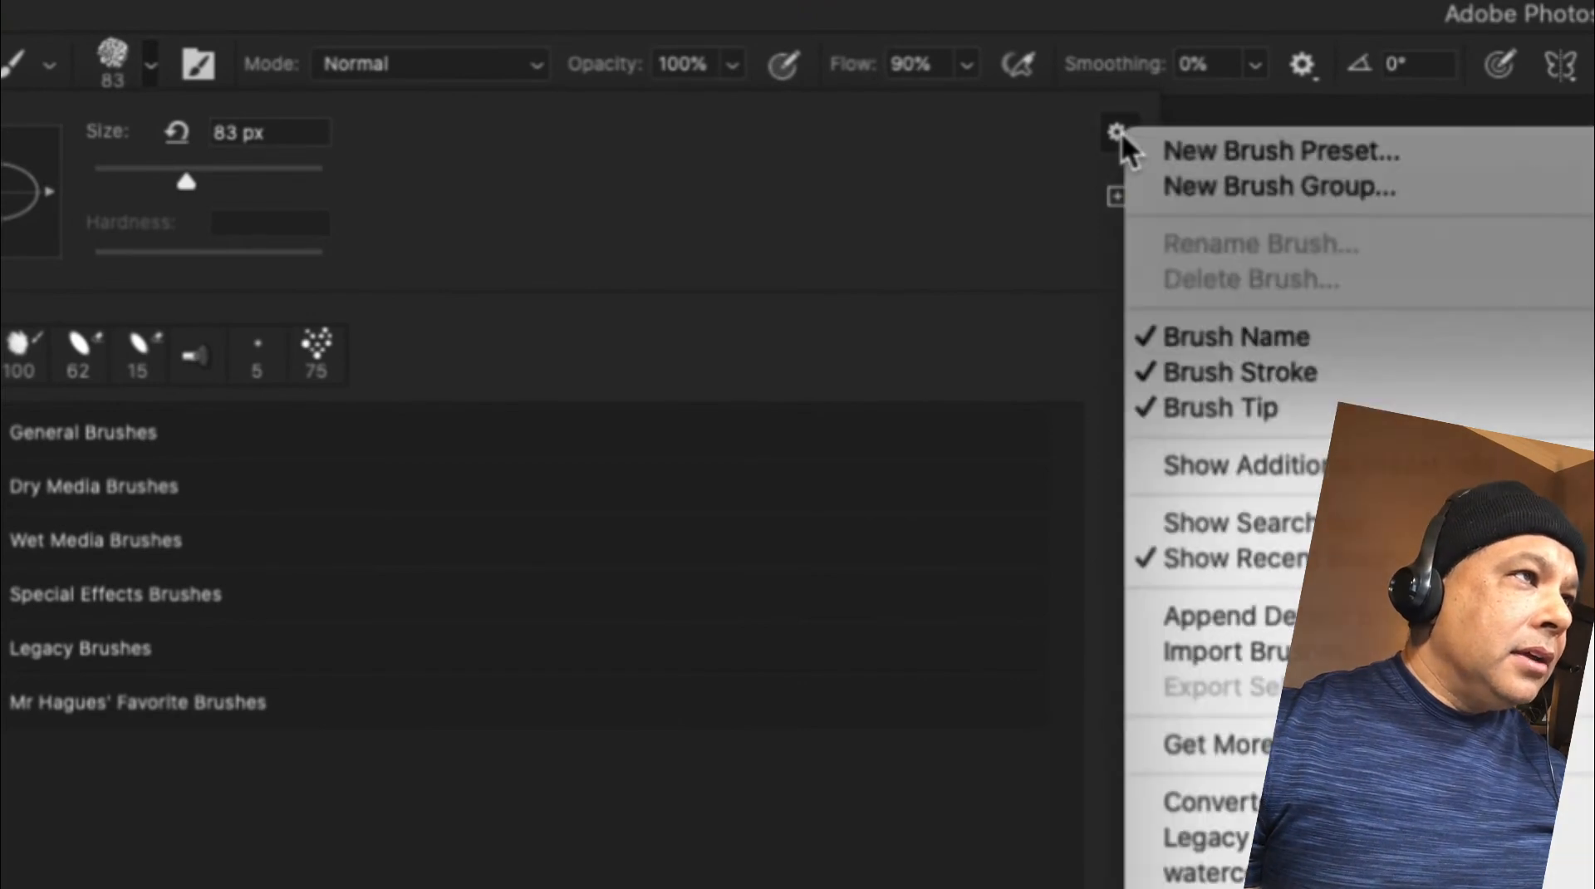
{"action": "left_click", "coordinate": [1120, 132]}
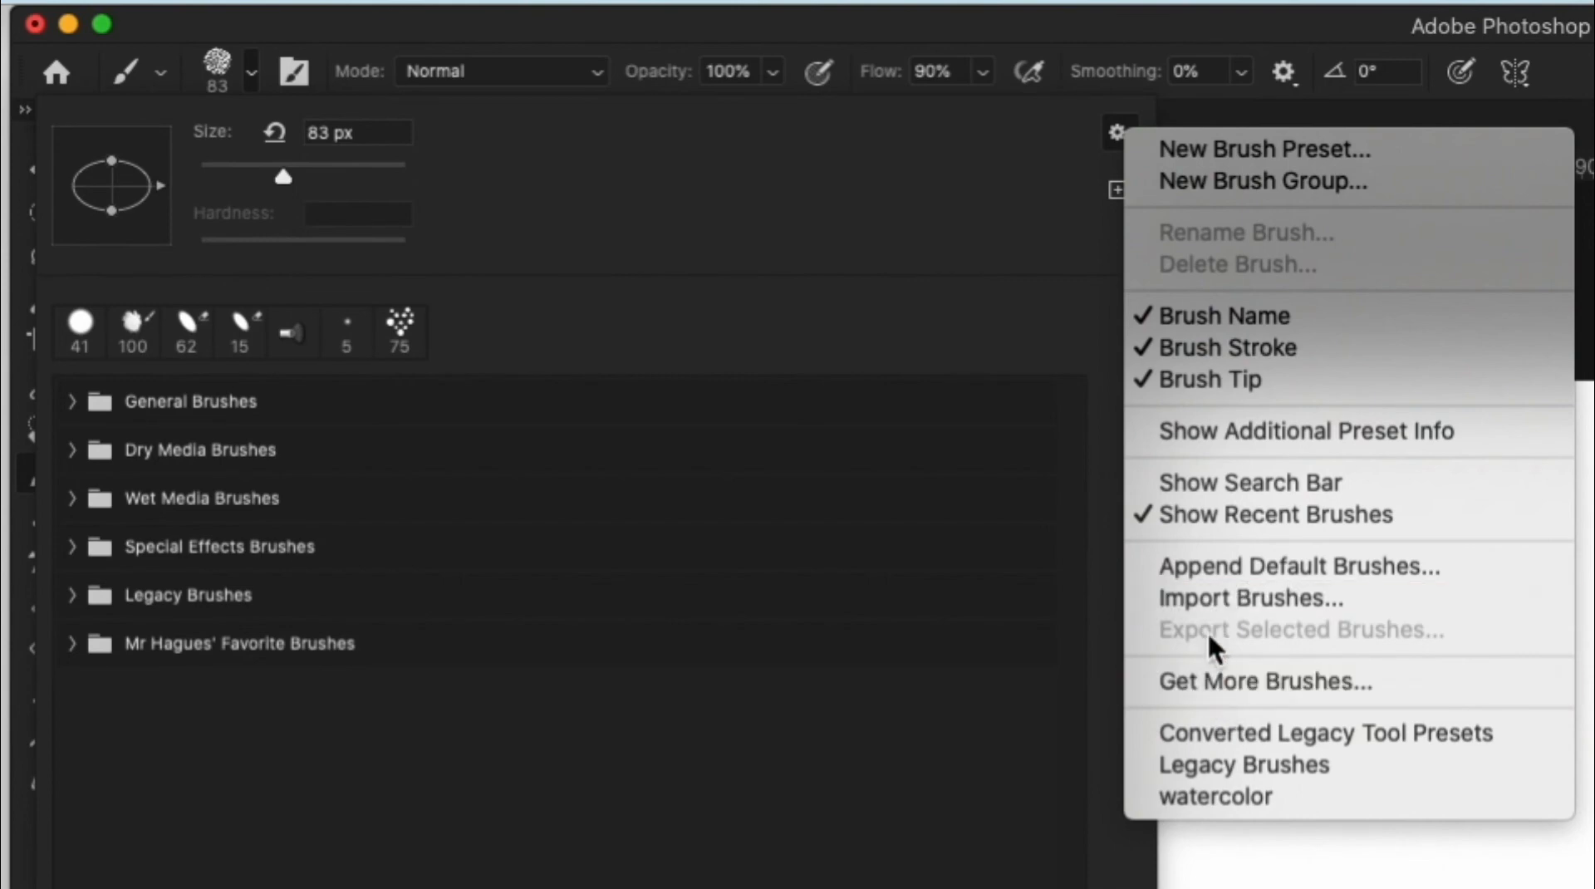
{"action": "left_click", "coordinate": [1208, 680]}
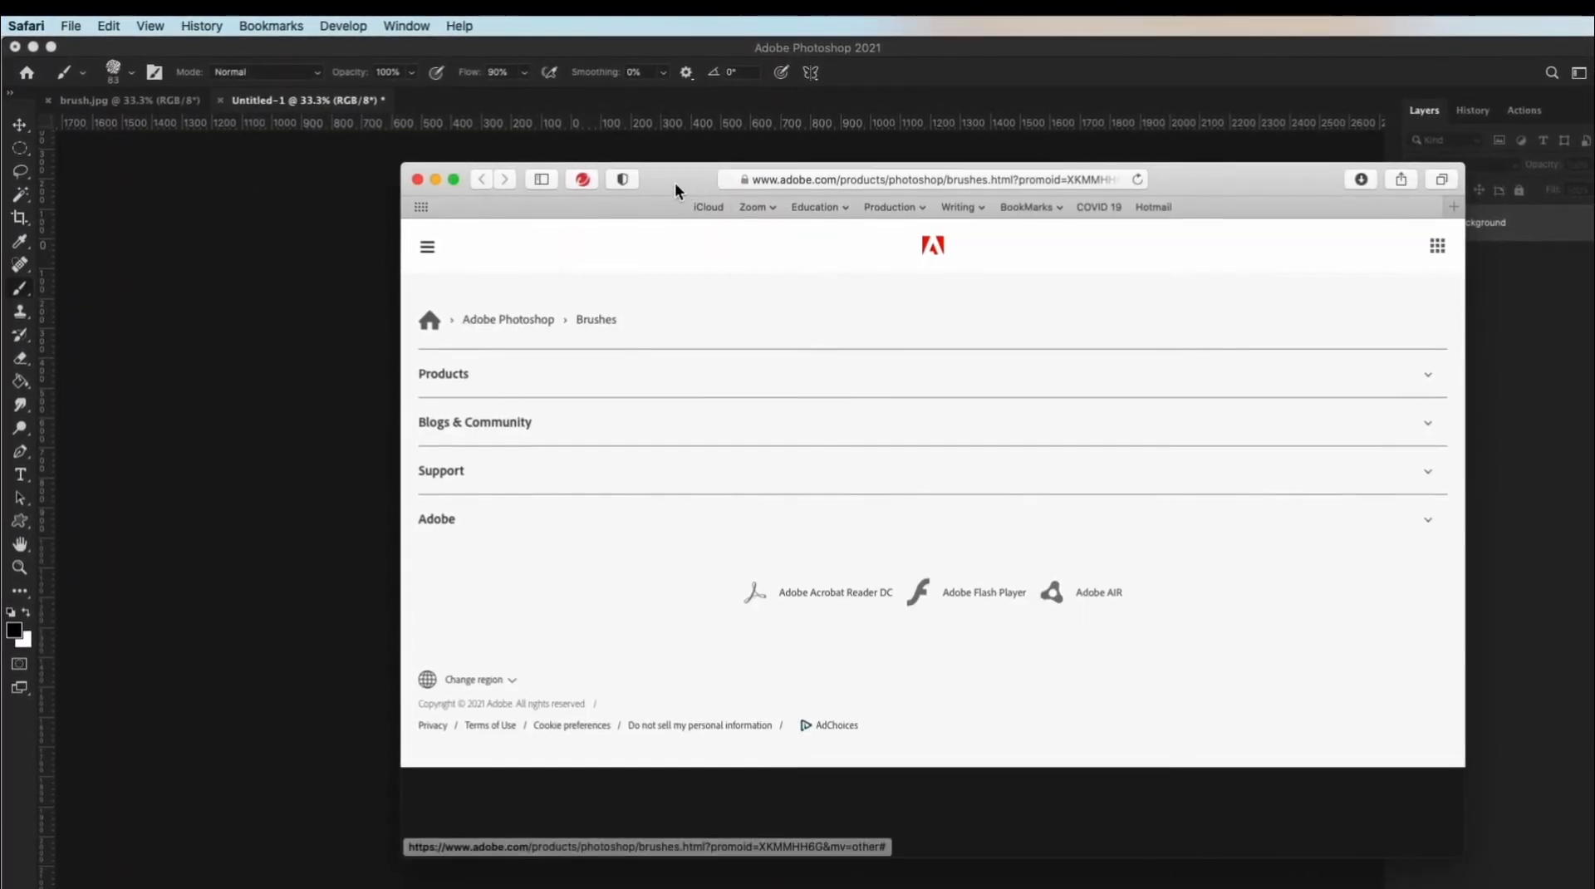
- Examine the downloadable brush packs on Adobe's page, including Megapack, Keith Haring-inspired, Watercolor and Dry Media, and minimize the browser window
{"action": "left_click_drag", "start_coordinate": [674, 180], "coordinate": [658, 135]}
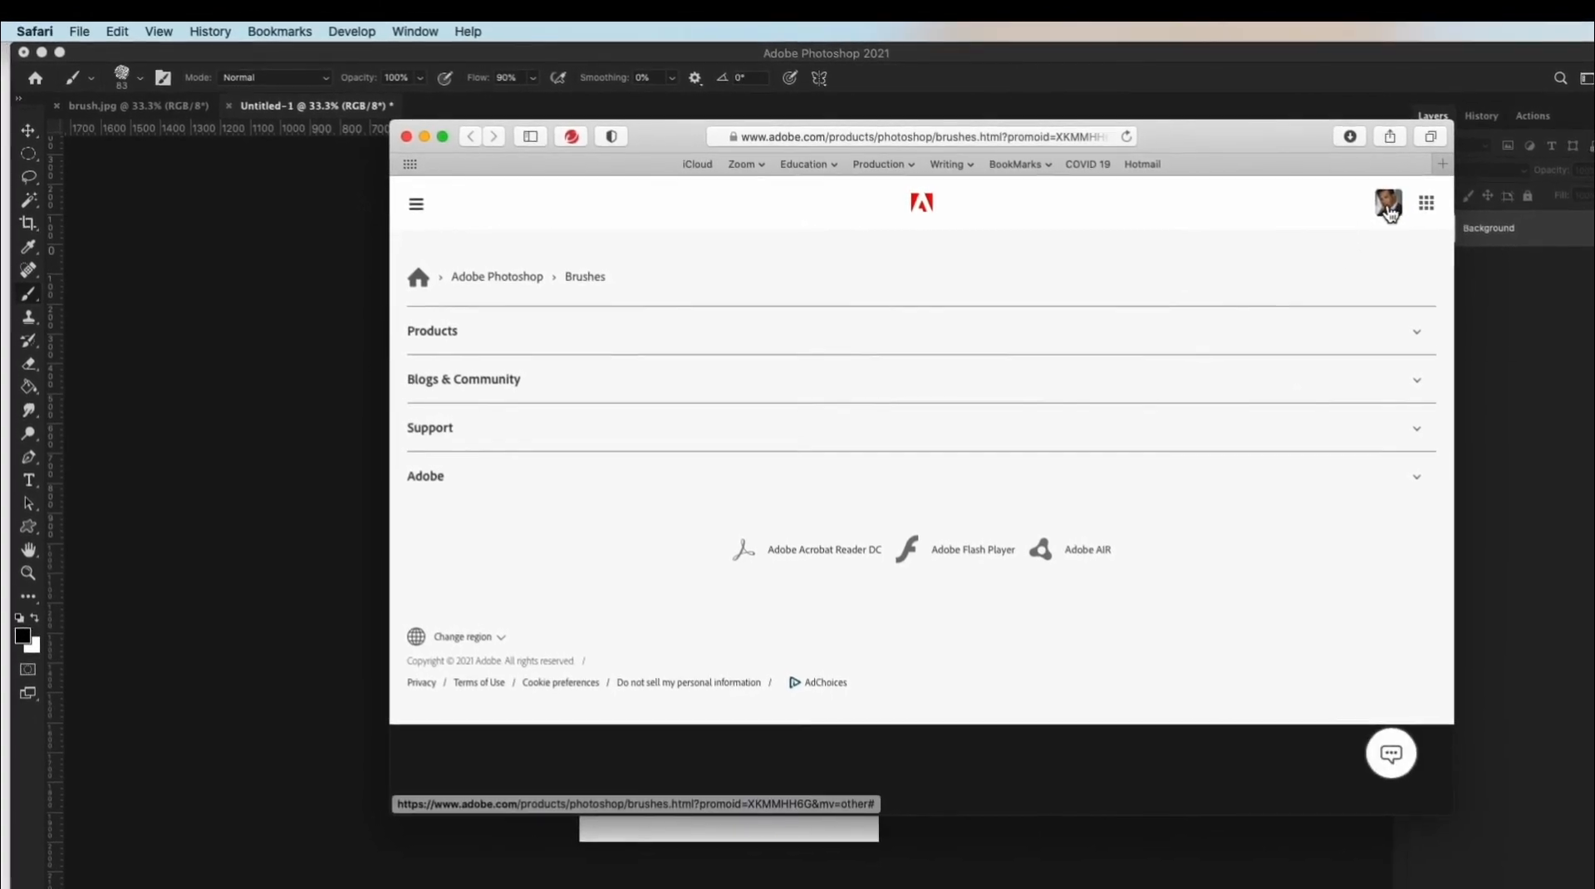
{"action": "scroll", "coordinate": [1106, 530], "scroll_direction": "down", "scroll_amount": 5}
{"action": "scroll", "coordinate": [1105, 529], "scroll_direction": "down", "scroll_amount": 15}
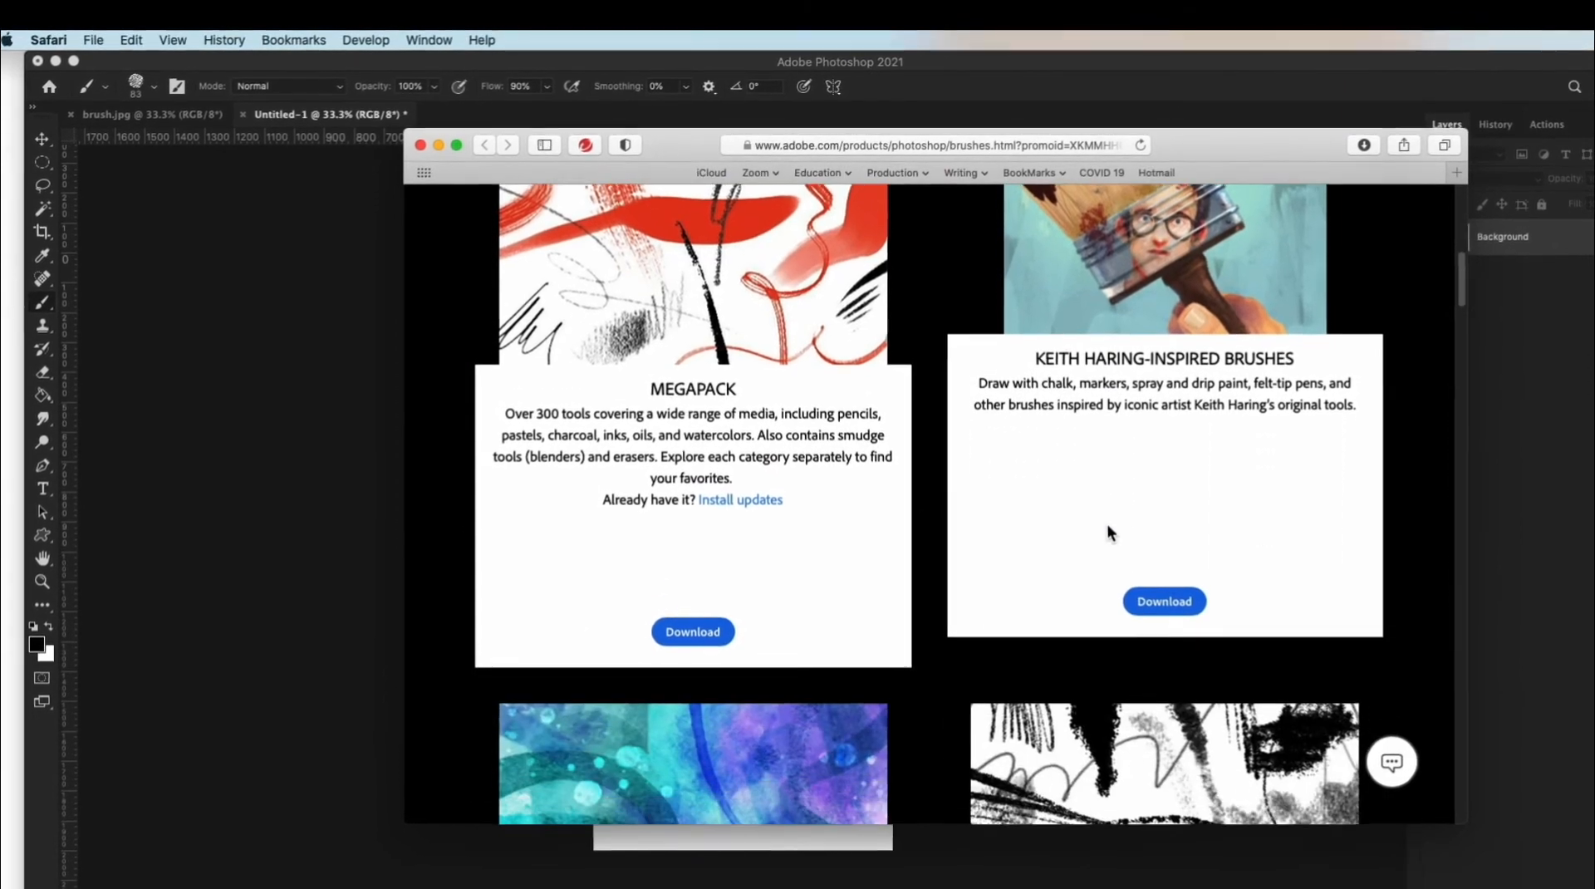
{"action": "scroll", "coordinate": [1110, 526], "scroll_direction": "down", "scroll_amount": 5}
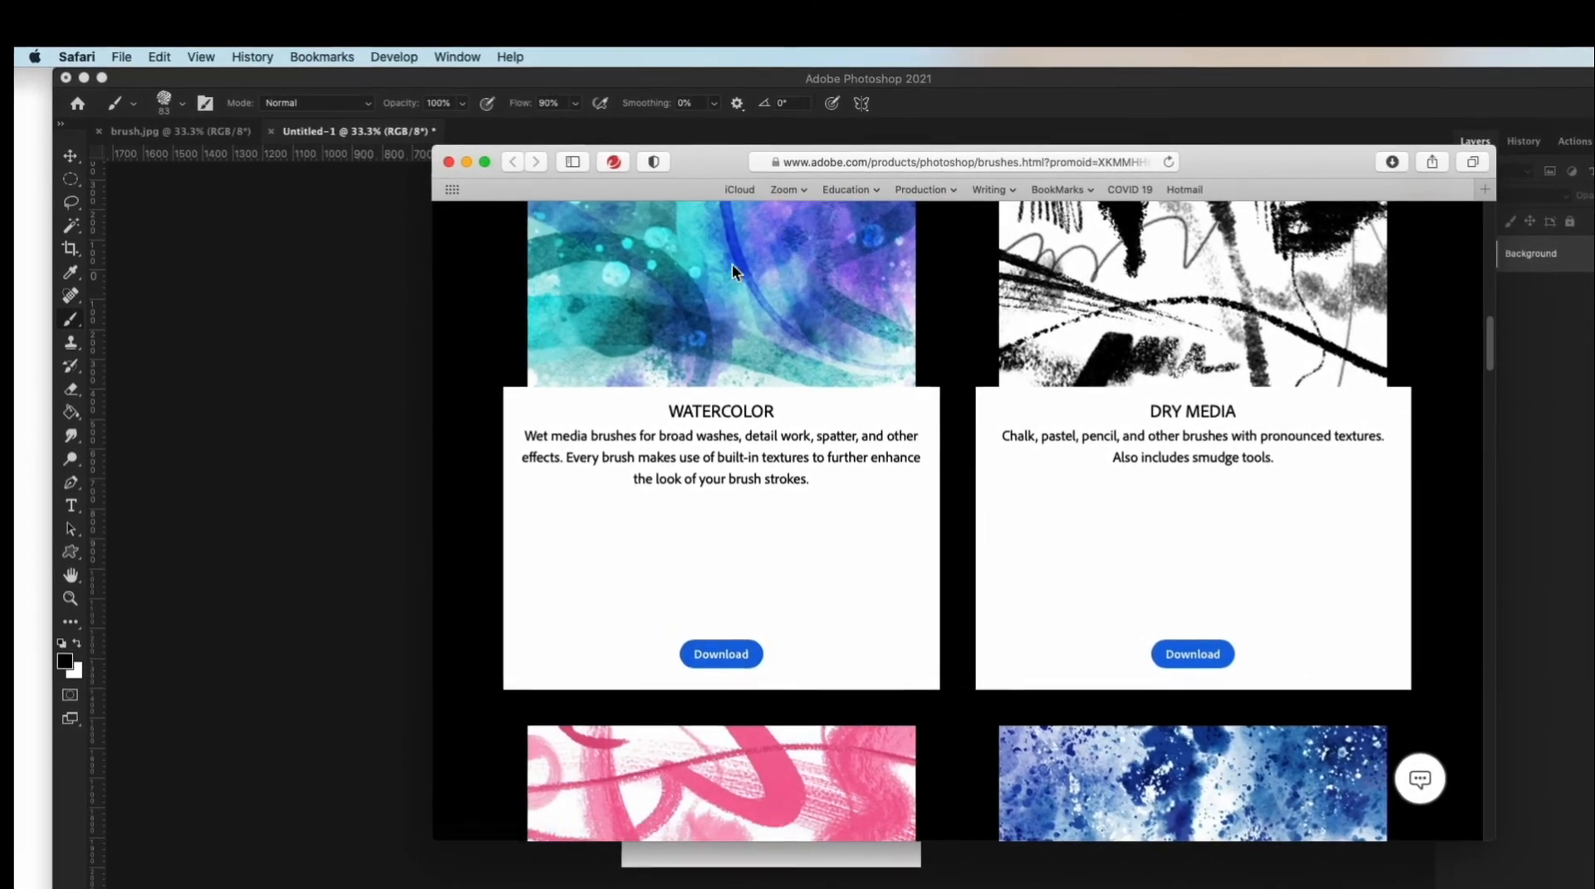
{"action": "double_click", "coordinate": [711, 171]}
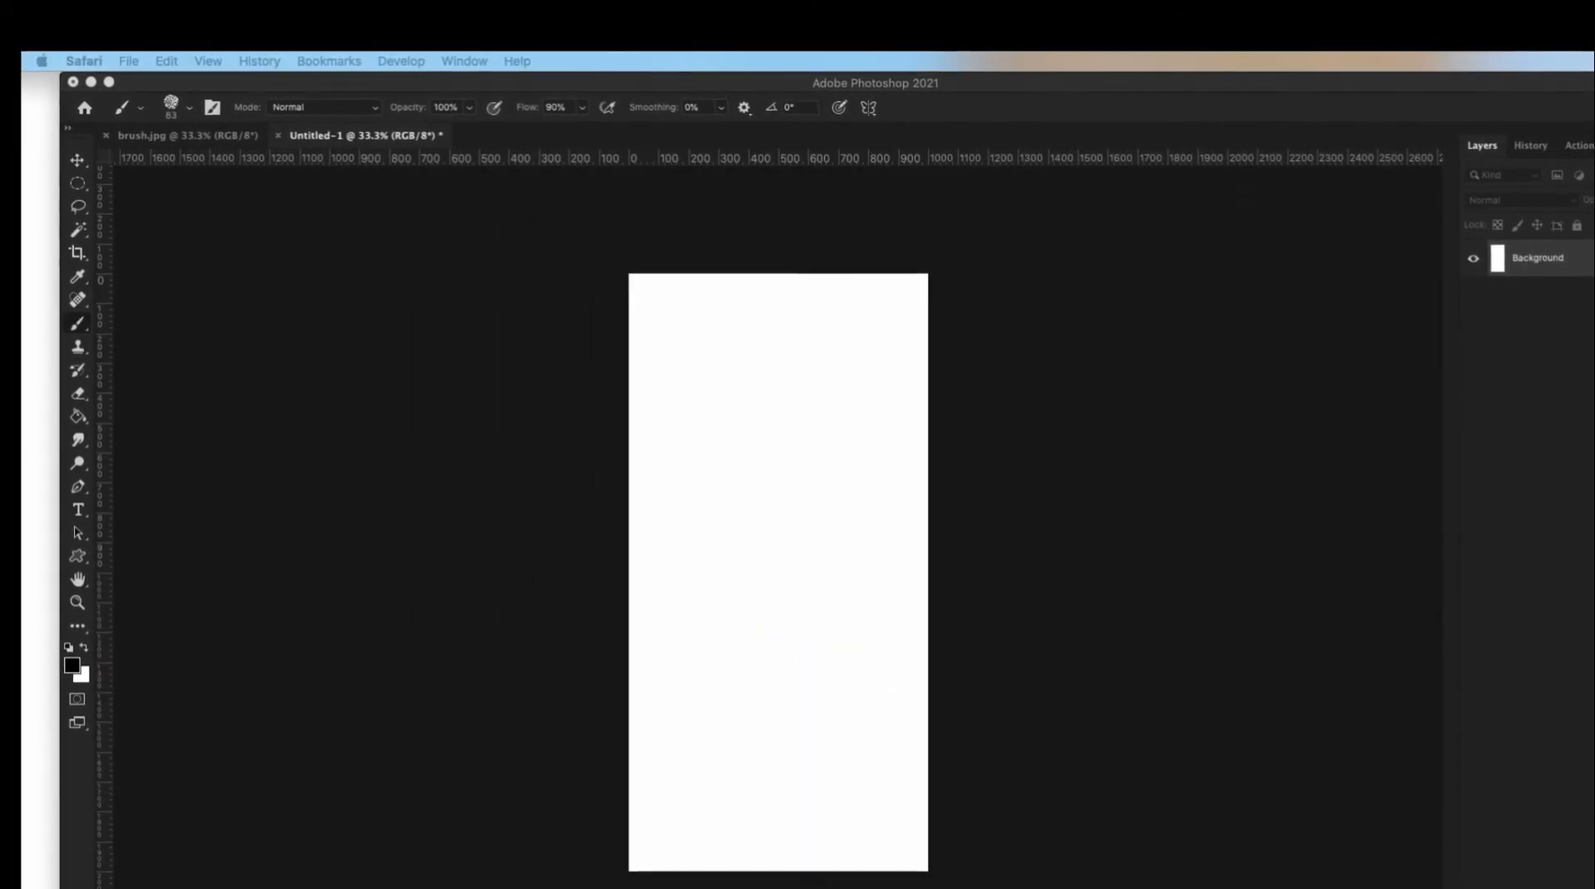
- In Finder, select the watercolor.abr brush file in the Downloads folder and move the window aside to make room for a second one
{"action": "left_click_drag", "start_coordinate": [1330, 241], "coordinate": [682, 246]}
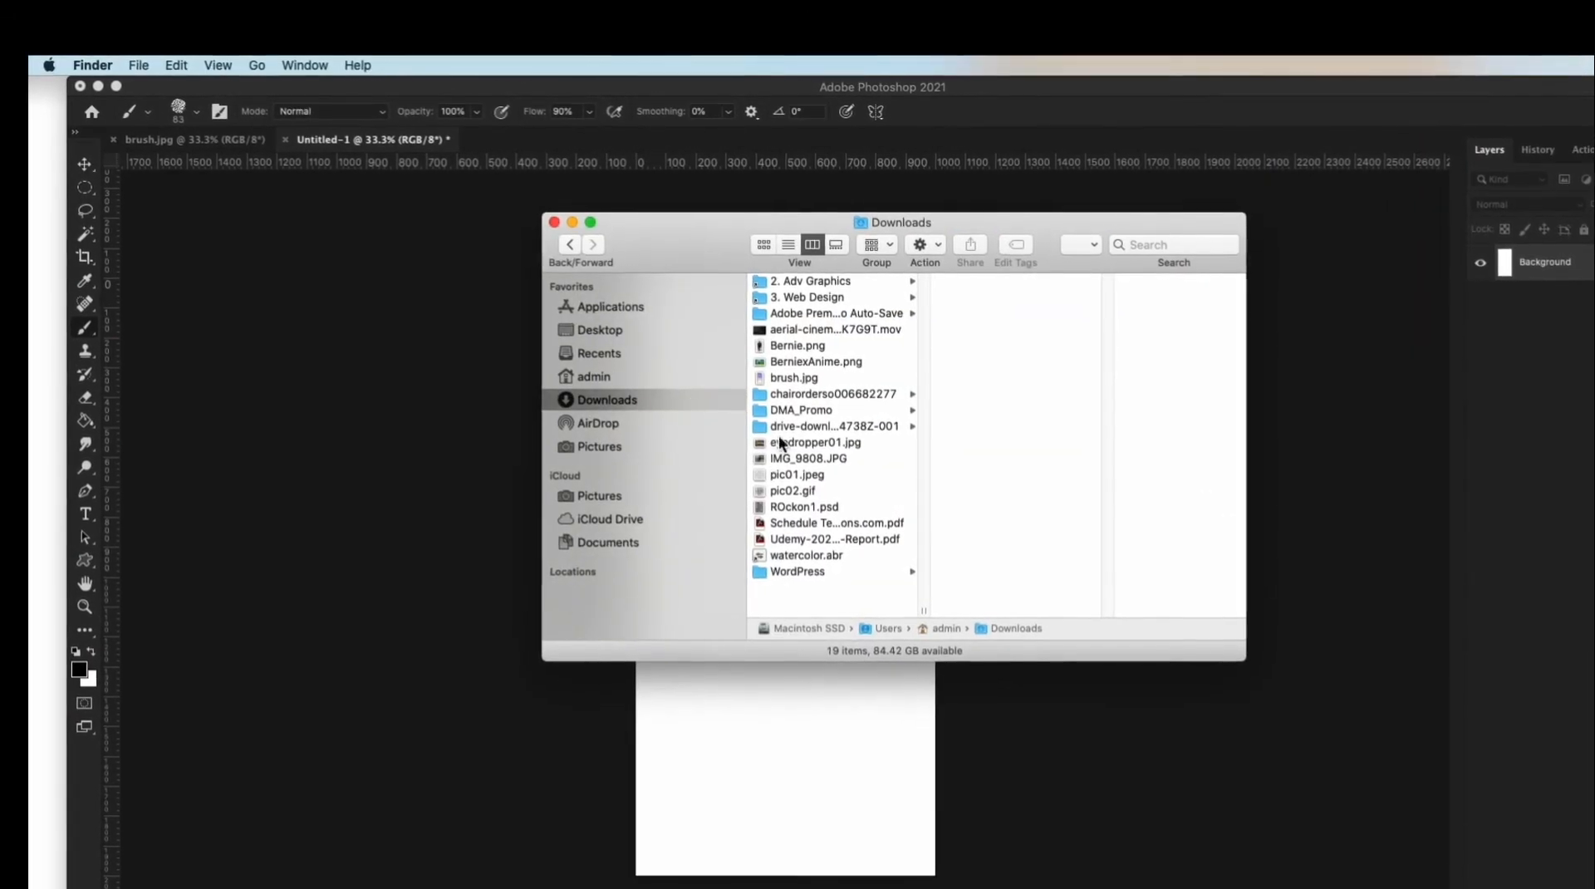
{"action": "left_click", "coordinate": [804, 557]}
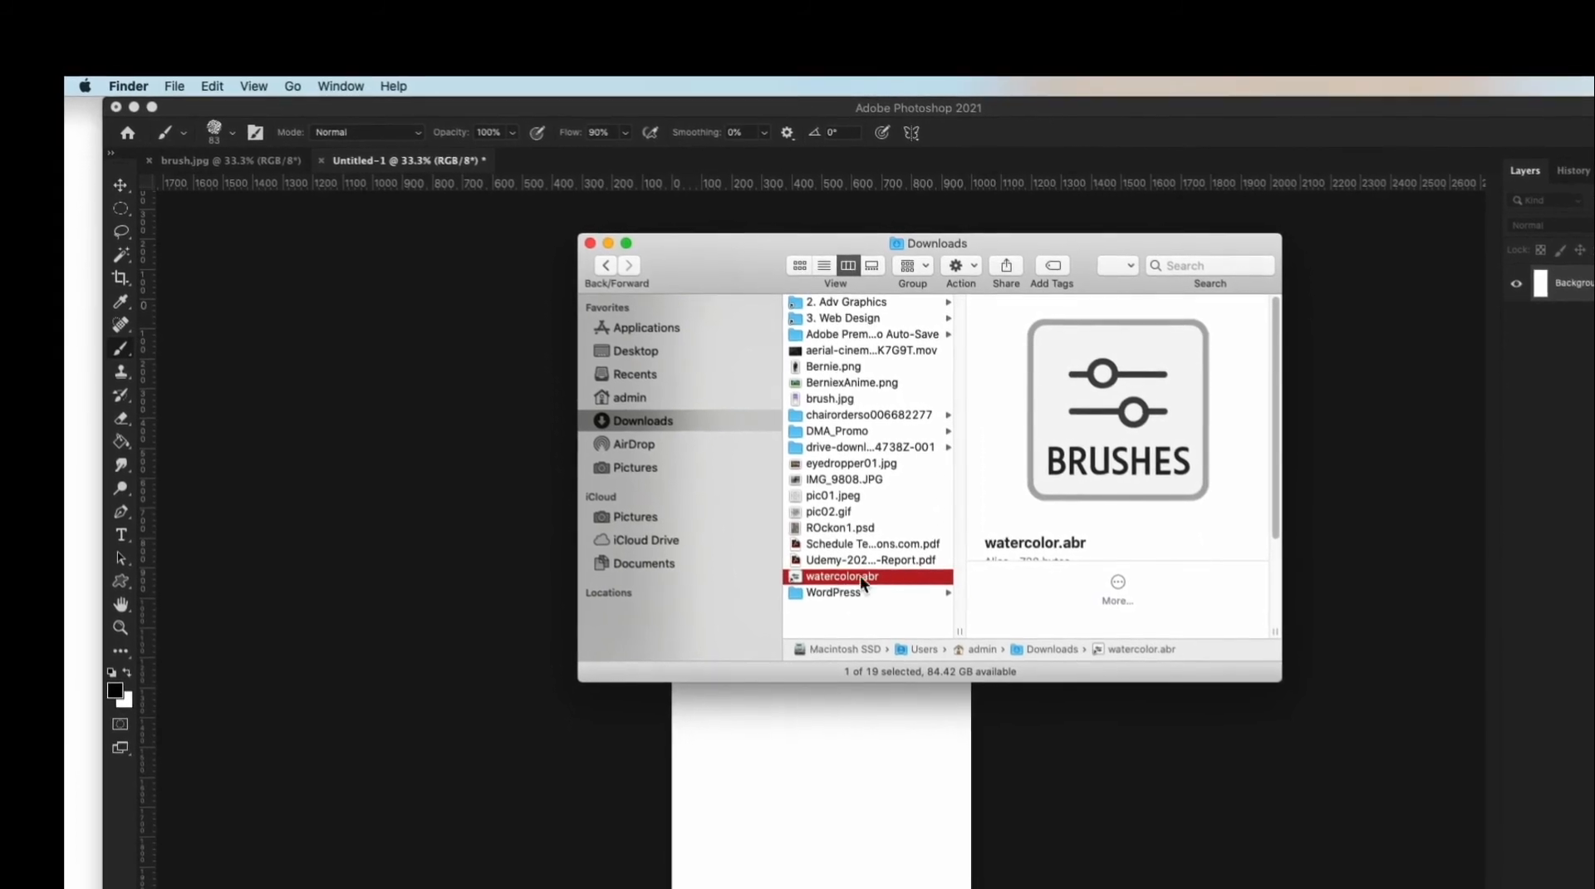
{"action": "left_click_drag", "start_coordinate": [761, 272], "coordinate": [470, 256]}
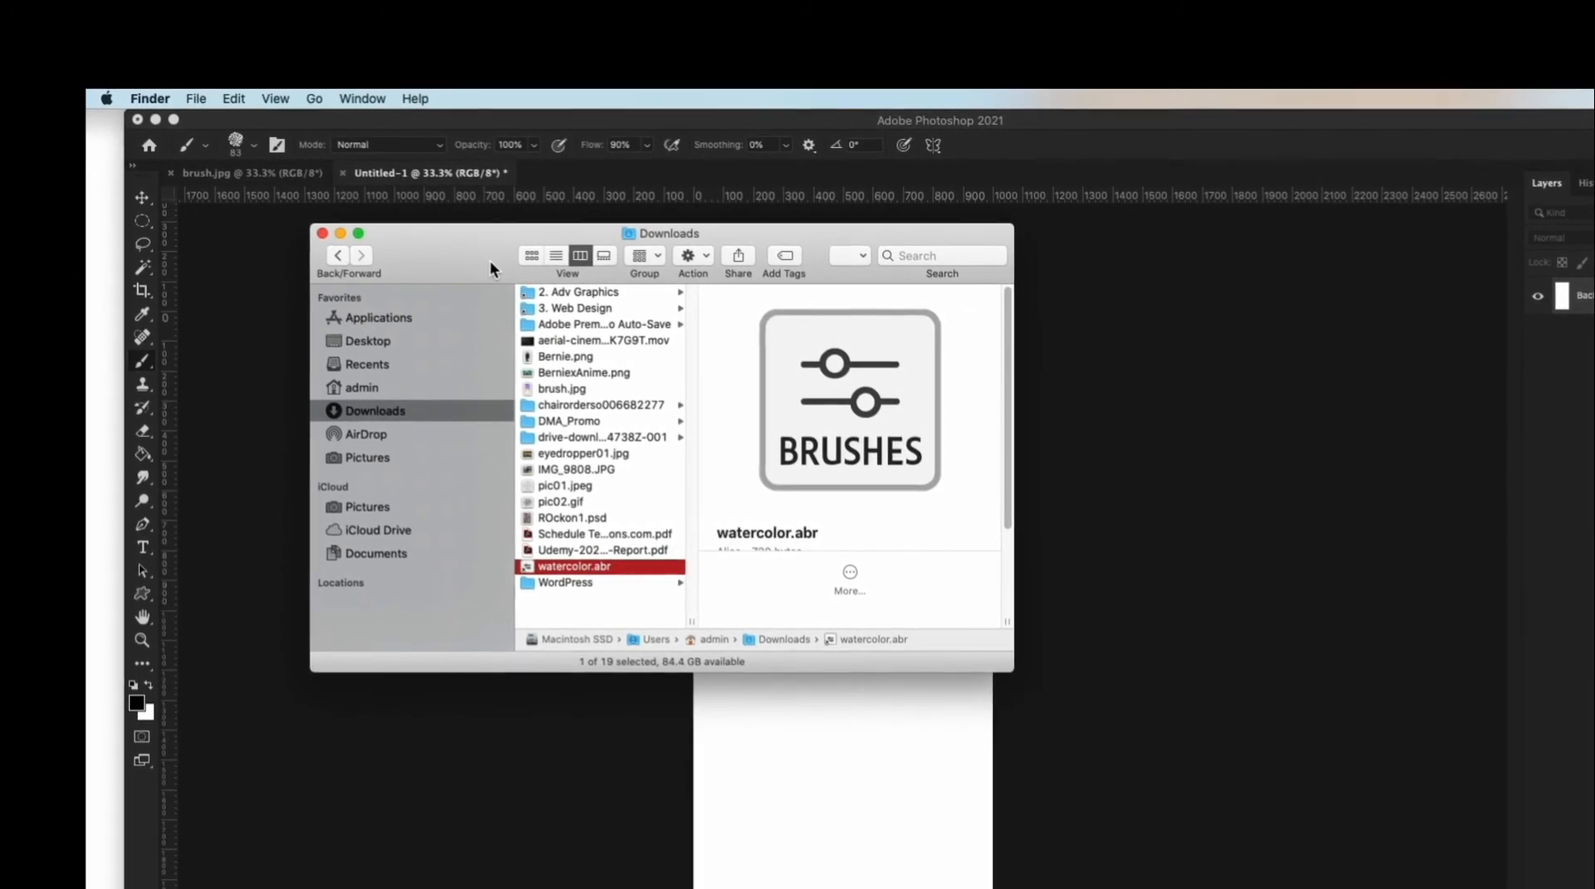
{"action": "left_click", "coordinate": [492, 263]}
{"action": "left_click_drag", "start_coordinate": [499, 270], "coordinate": [399, 258]}
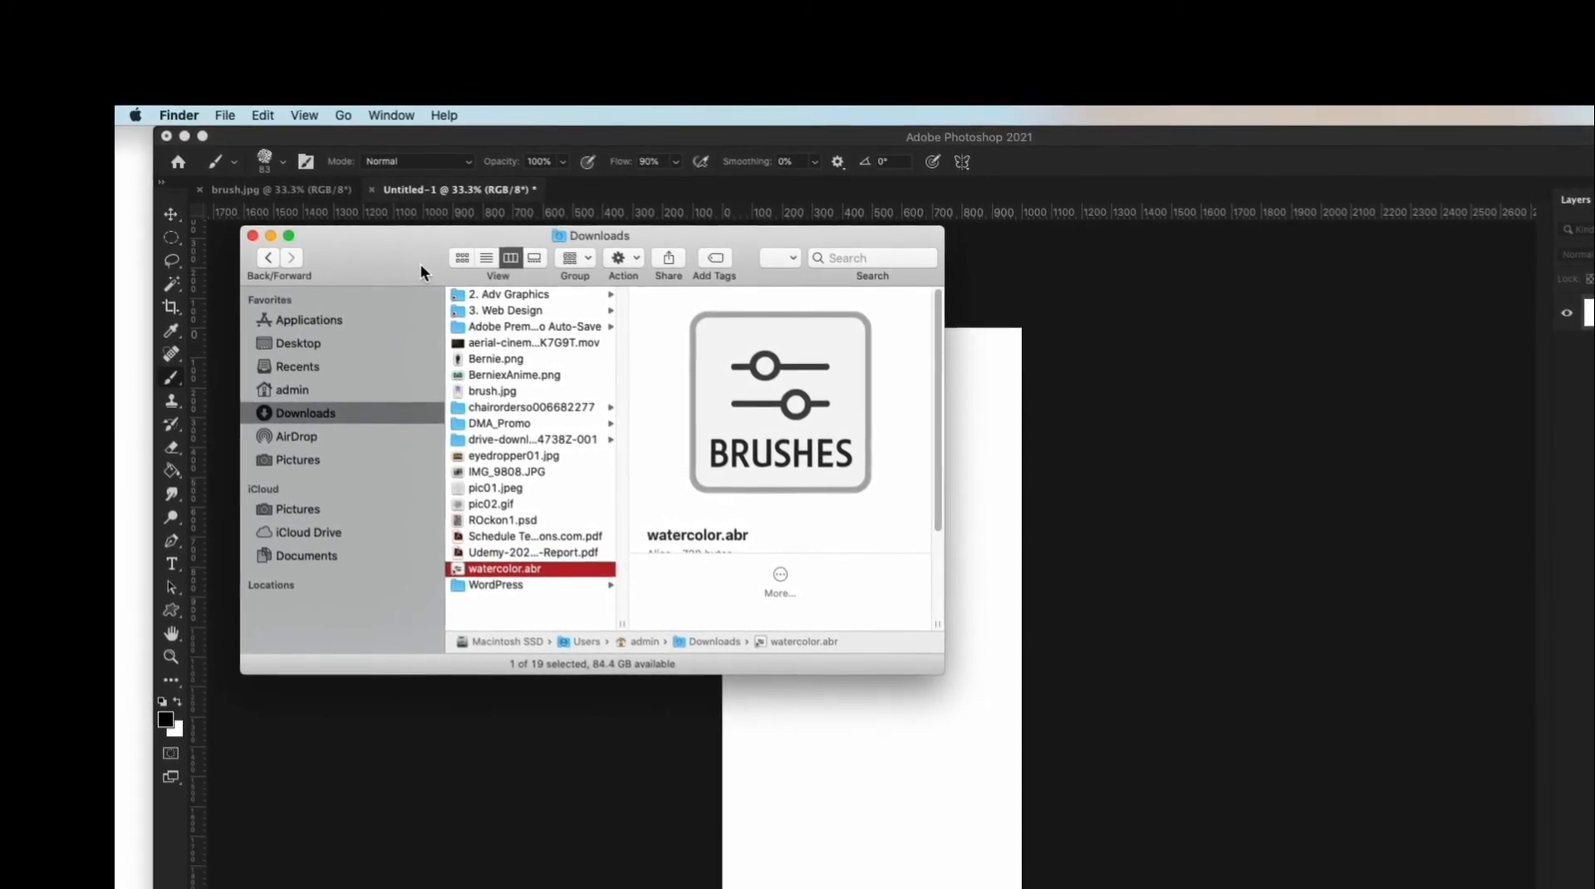
{"action": "left_click_drag", "start_coordinate": [422, 264], "coordinate": [418, 244]}
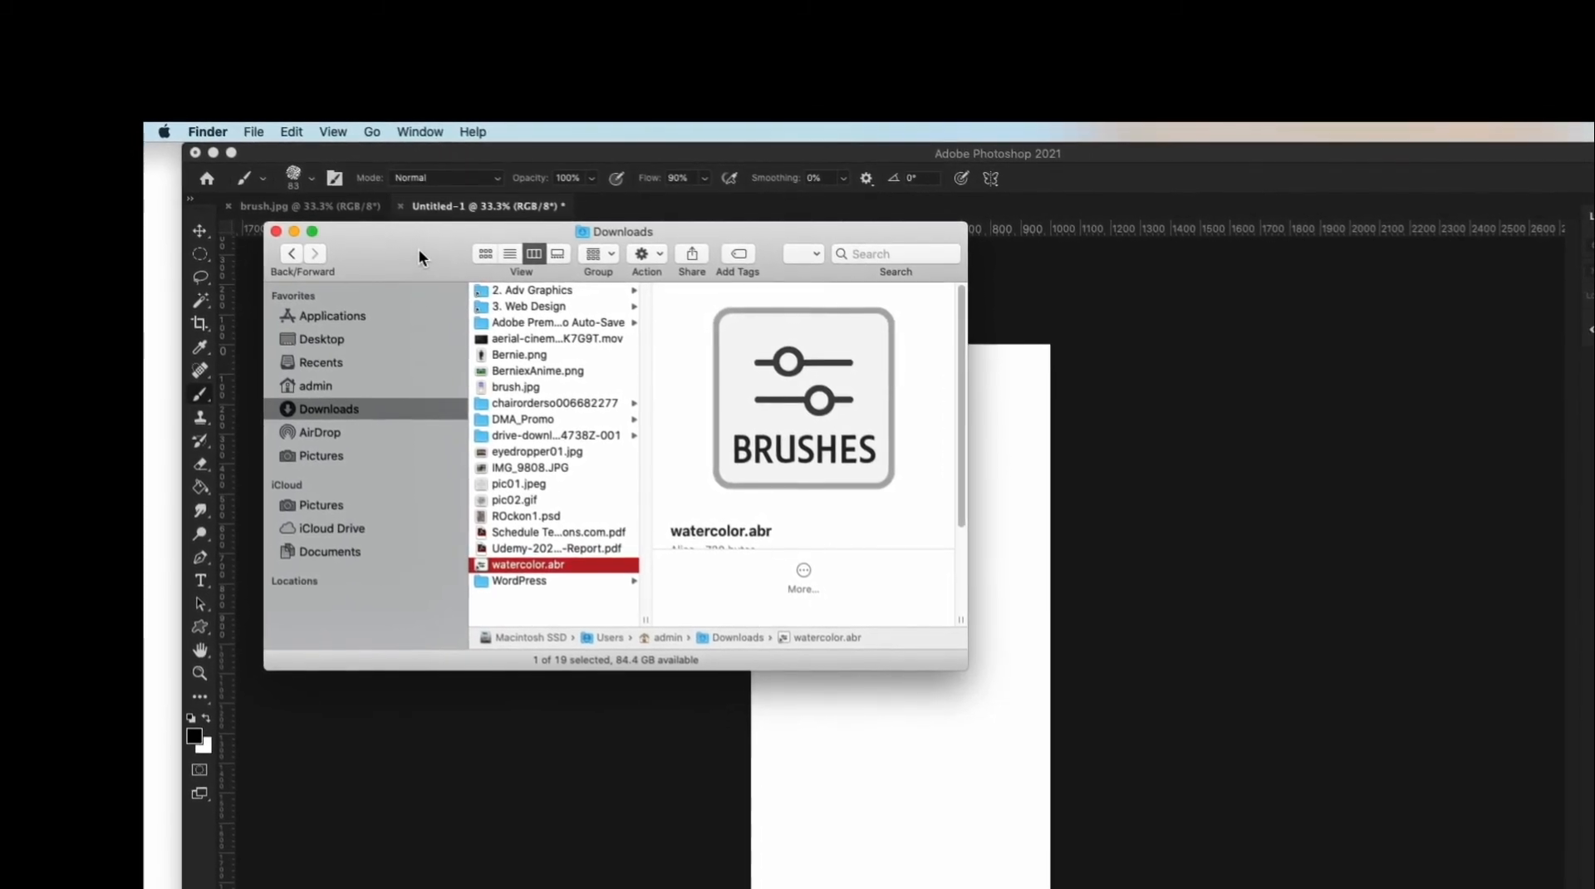
- Open a second Finder window and line it up beside the Downloads window
{"action": "left_click", "coordinate": [259, 139]}
{"action": "left_click", "coordinate": [259, 140]}
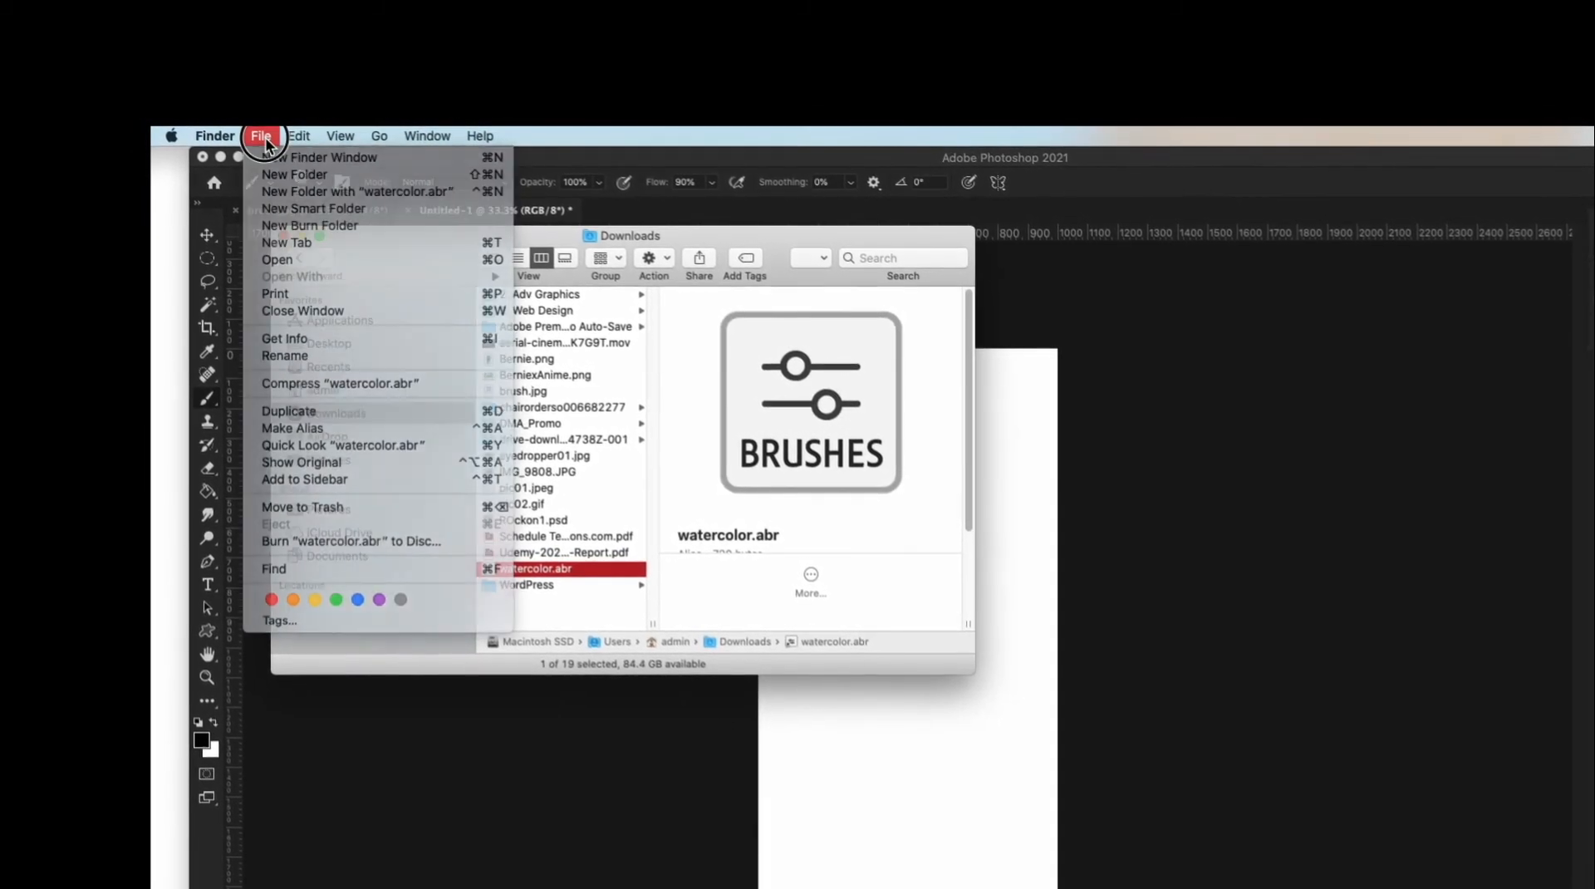
{"action": "left_click", "coordinate": [267, 143]}
{"action": "left_click", "coordinate": [274, 158]}
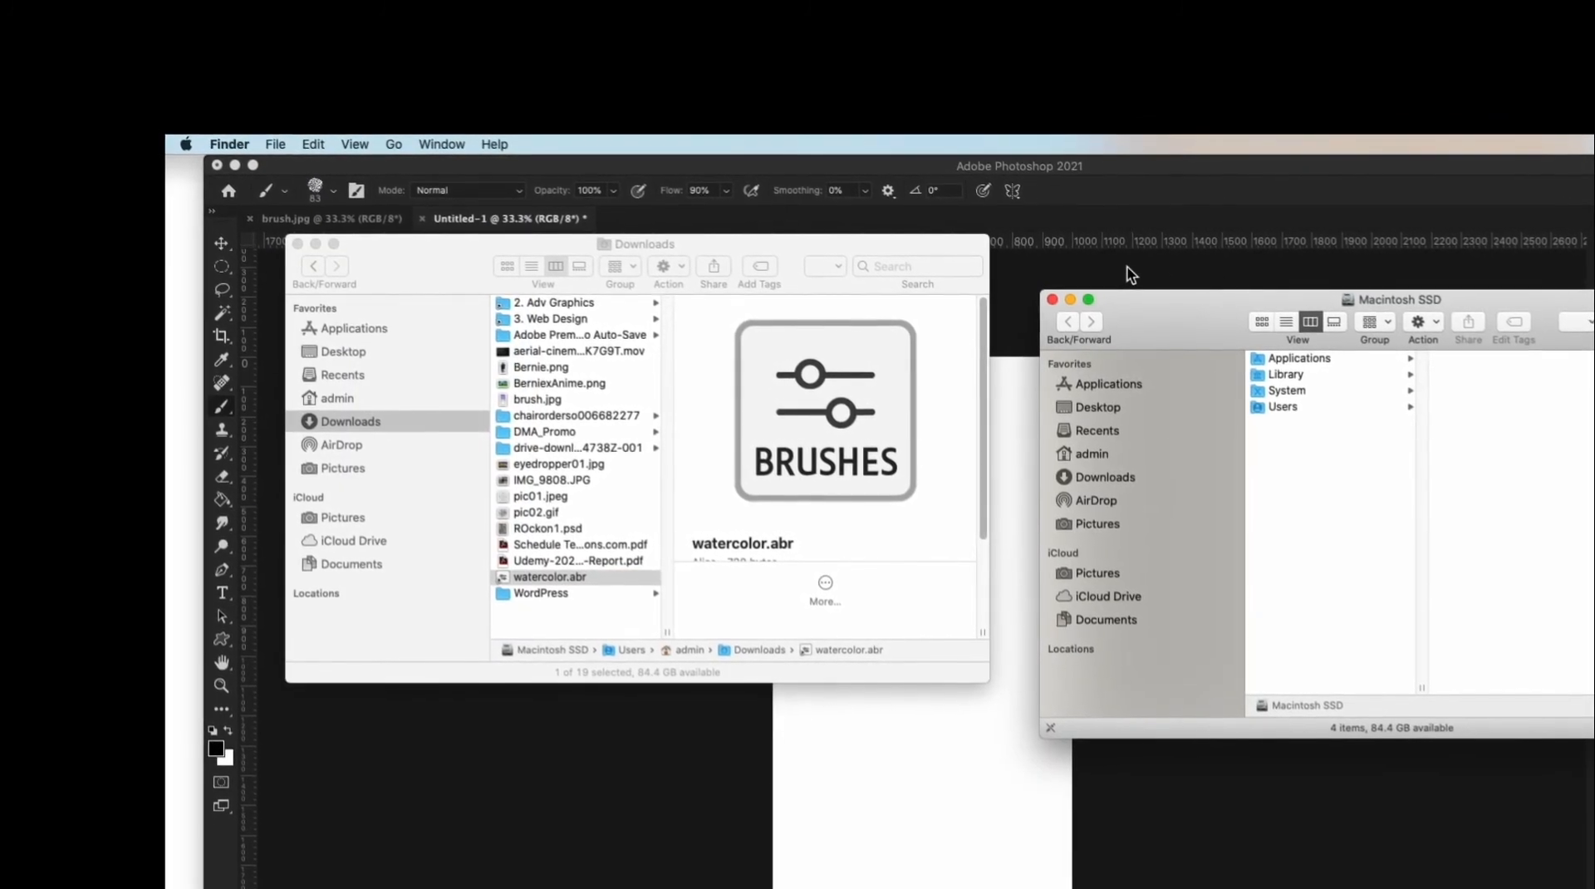
{"action": "left_click_drag", "start_coordinate": [1155, 310], "coordinate": [1139, 253]}
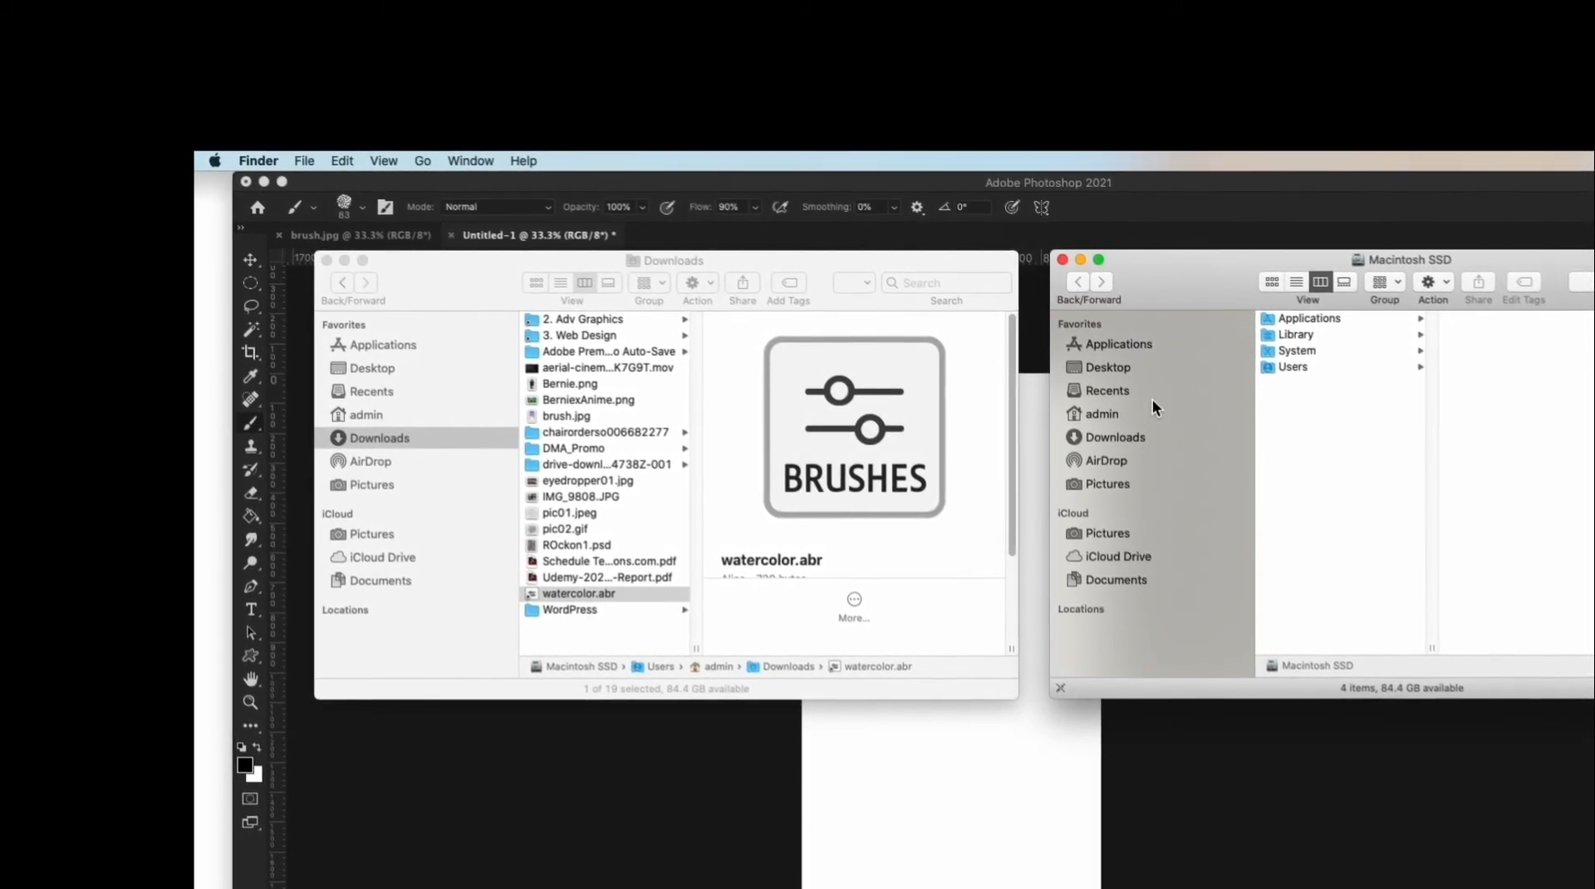
- Navigate the second Finder window to Applications > Adobe Photoshop 2021 > Presets > Brushes and select watercolor.abr there
{"action": "left_click", "coordinate": [1132, 346]}
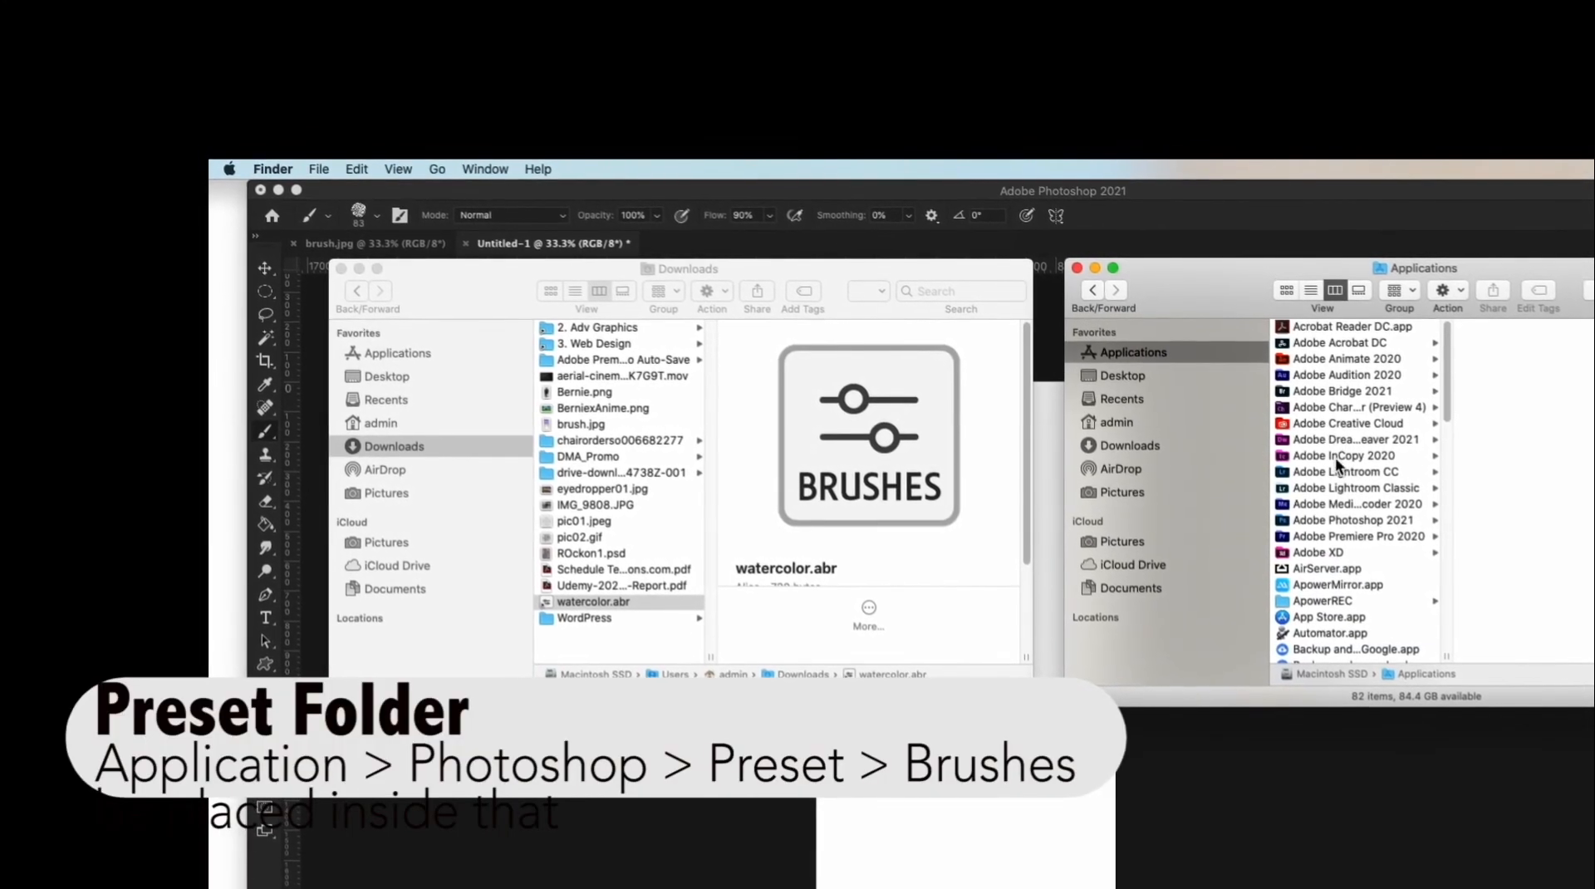
{"action": "left_click", "coordinate": [1338, 522]}
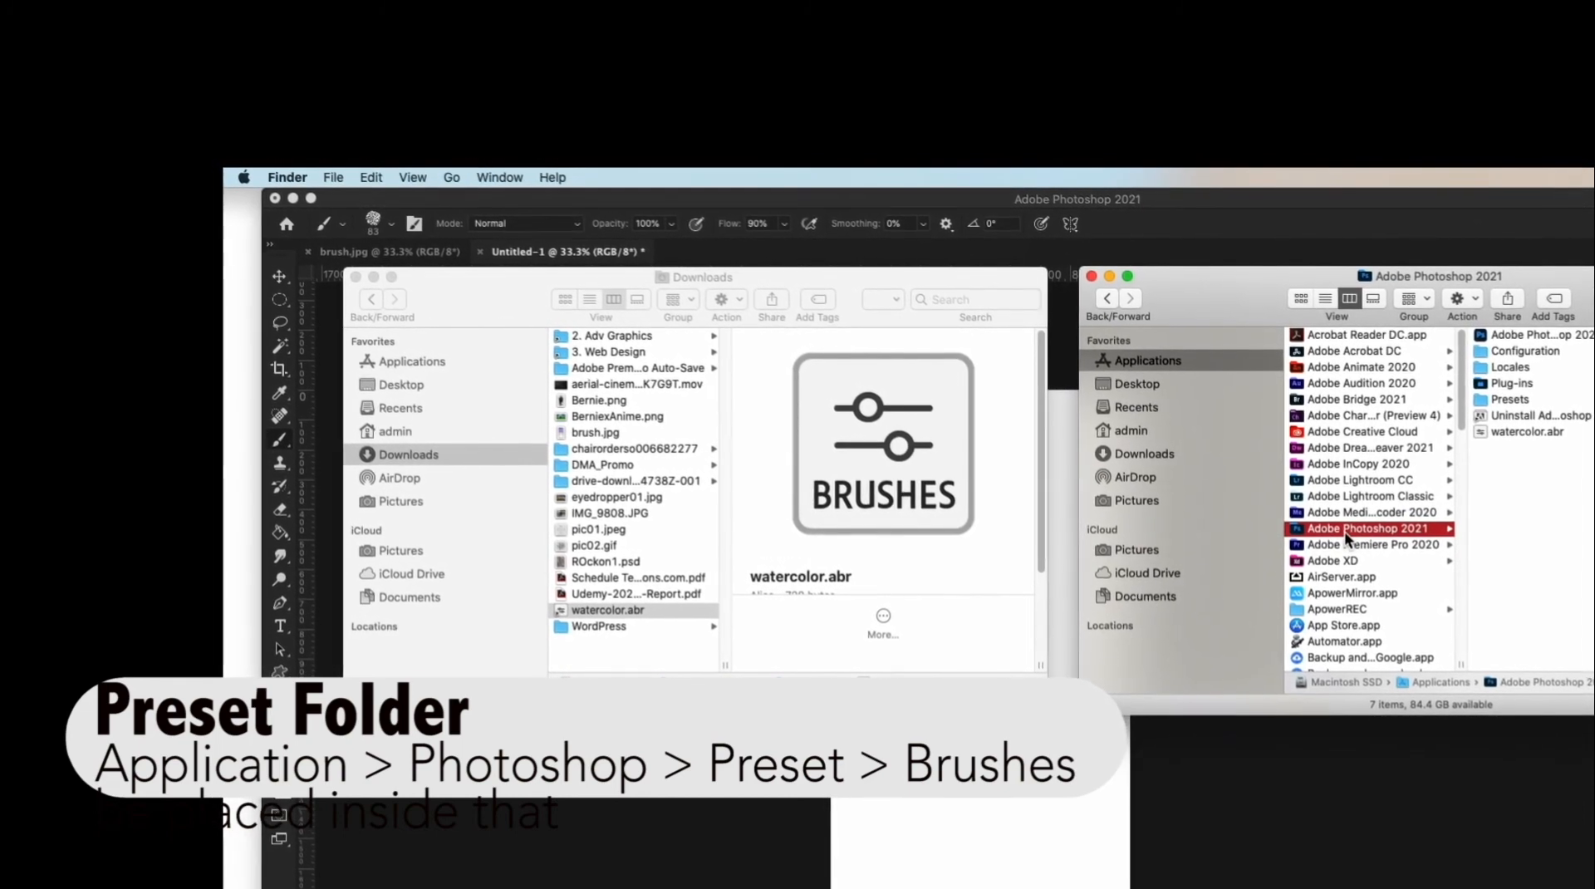
{"action": "left_click", "coordinate": [1514, 400]}
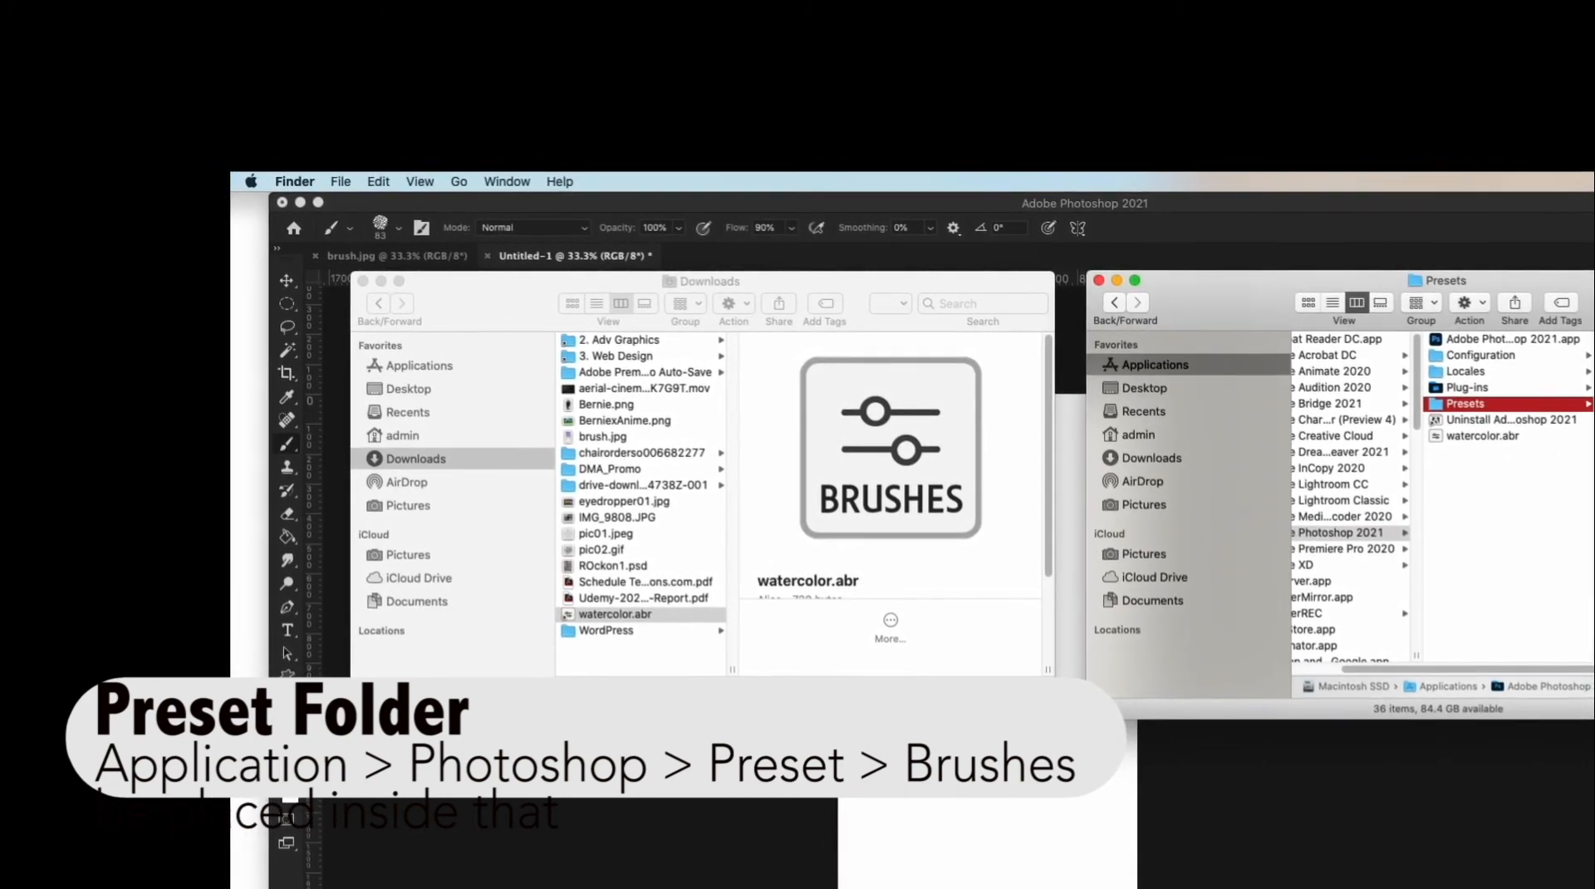
{"action": "left_click", "coordinate": [1468, 405]}
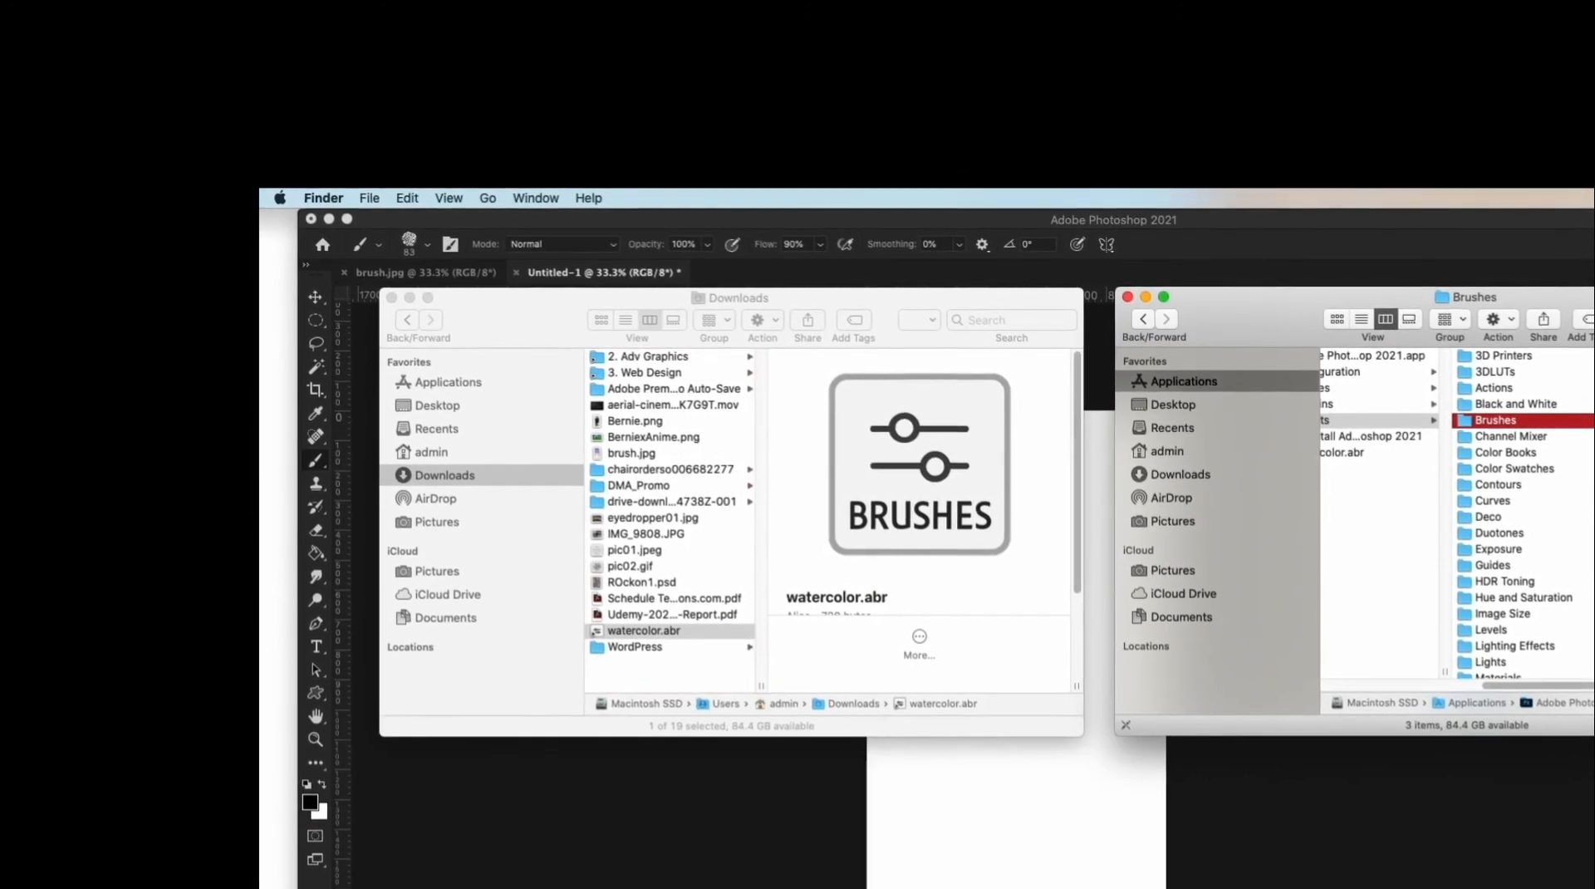
{"action": "left_click", "coordinate": [1487, 390]}
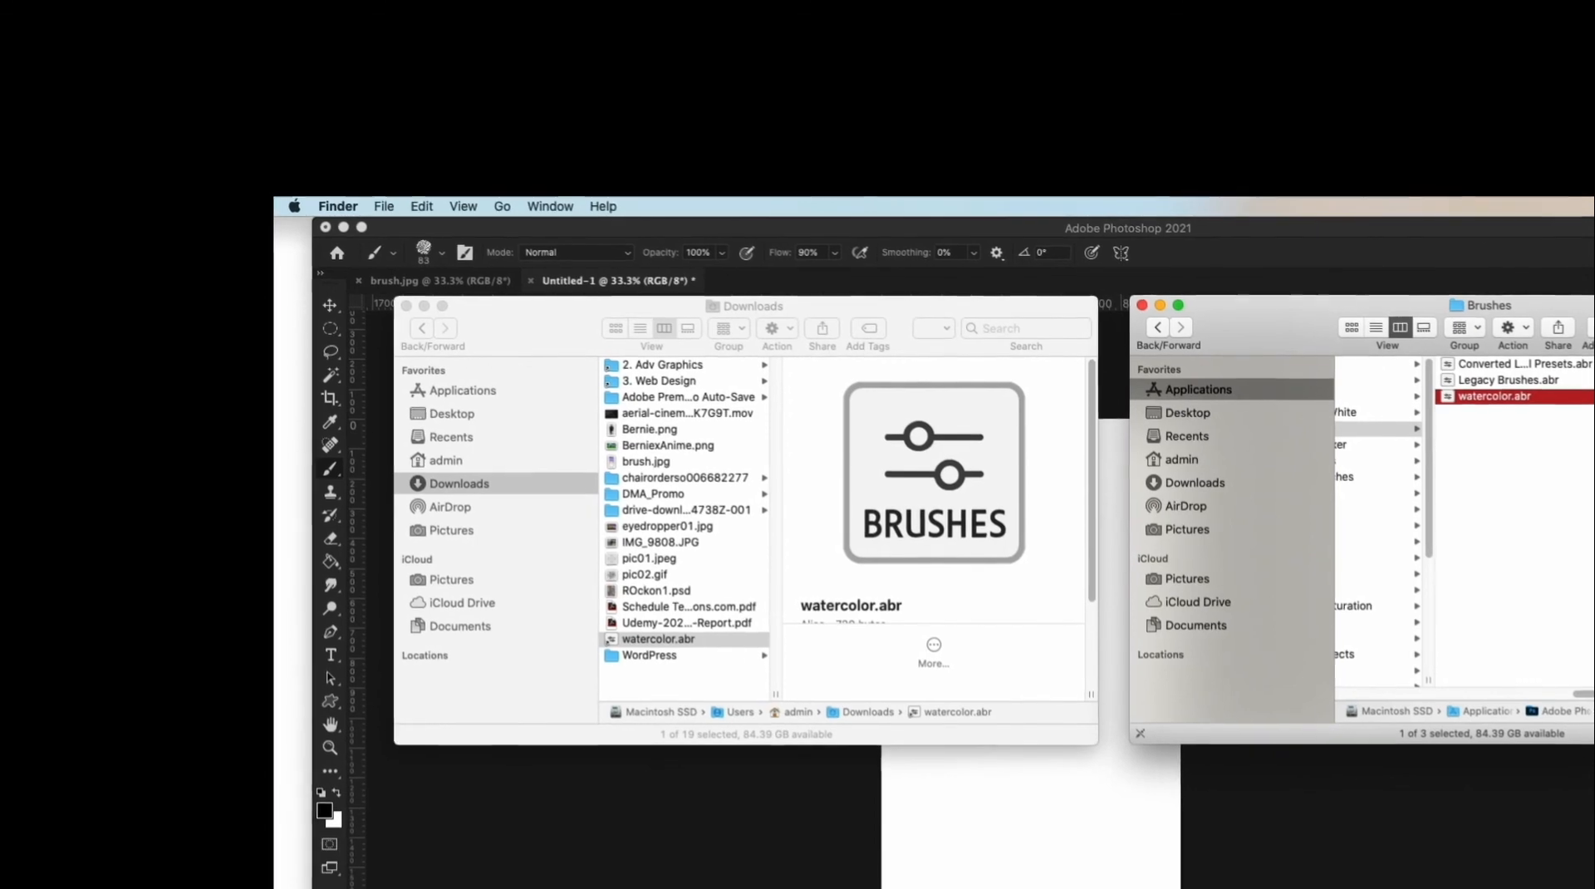
- Close the Finder windows showing the Brushes presets folder and the Downloads folder to get back to Photoshop
{"action": "scroll", "coordinate": [1464, 524], "scroll_direction": "left", "scroll_amount": 3}
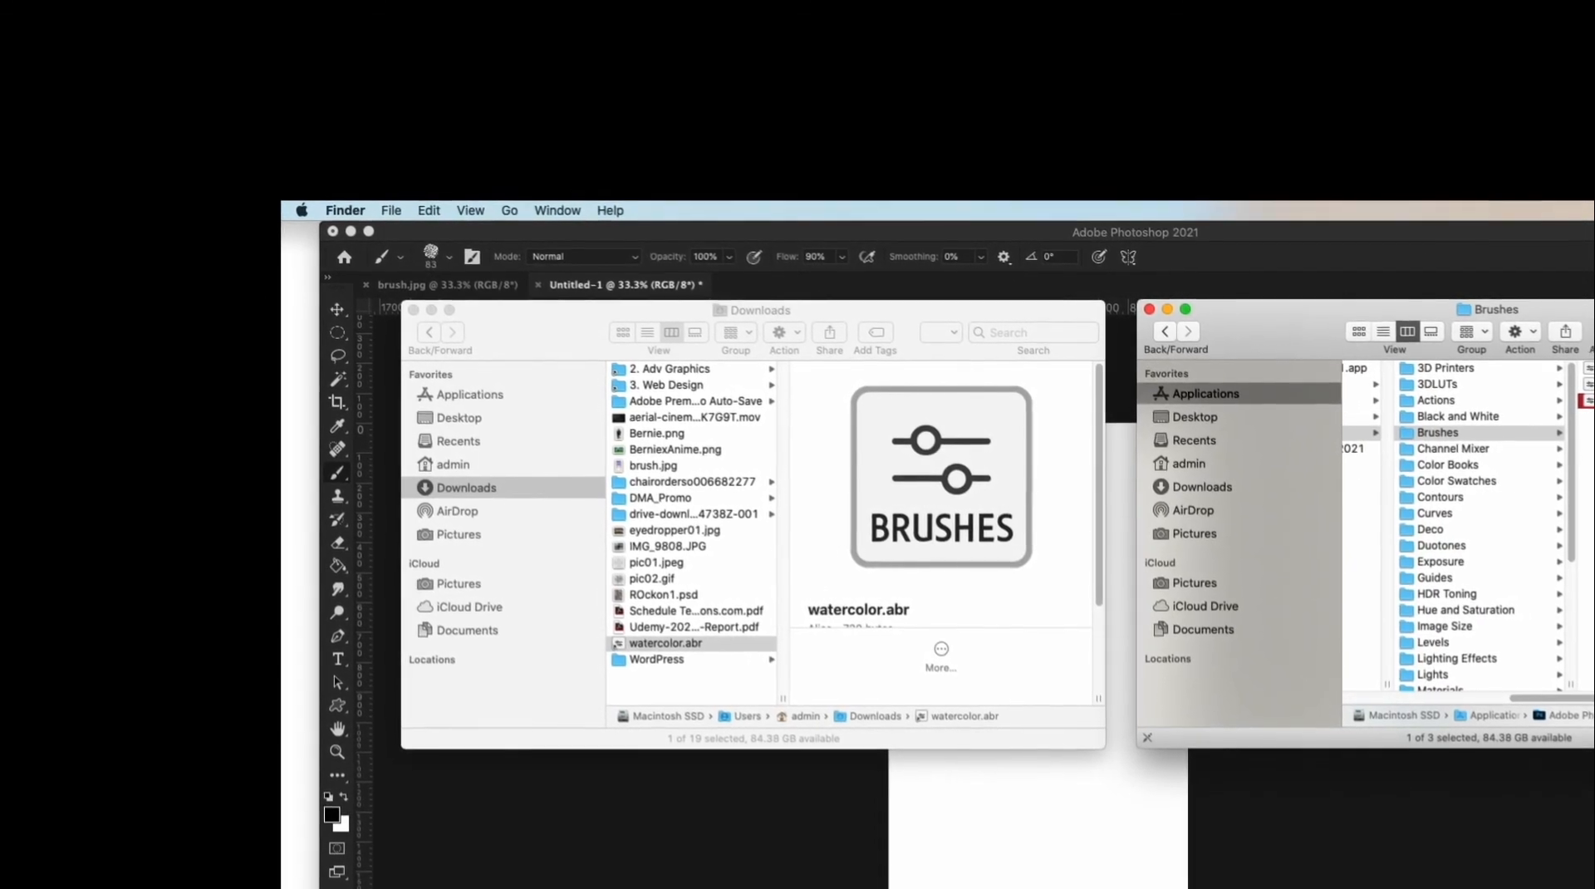
{"action": "left_click", "coordinate": [1158, 315]}
{"action": "left_click", "coordinate": [422, 317]}
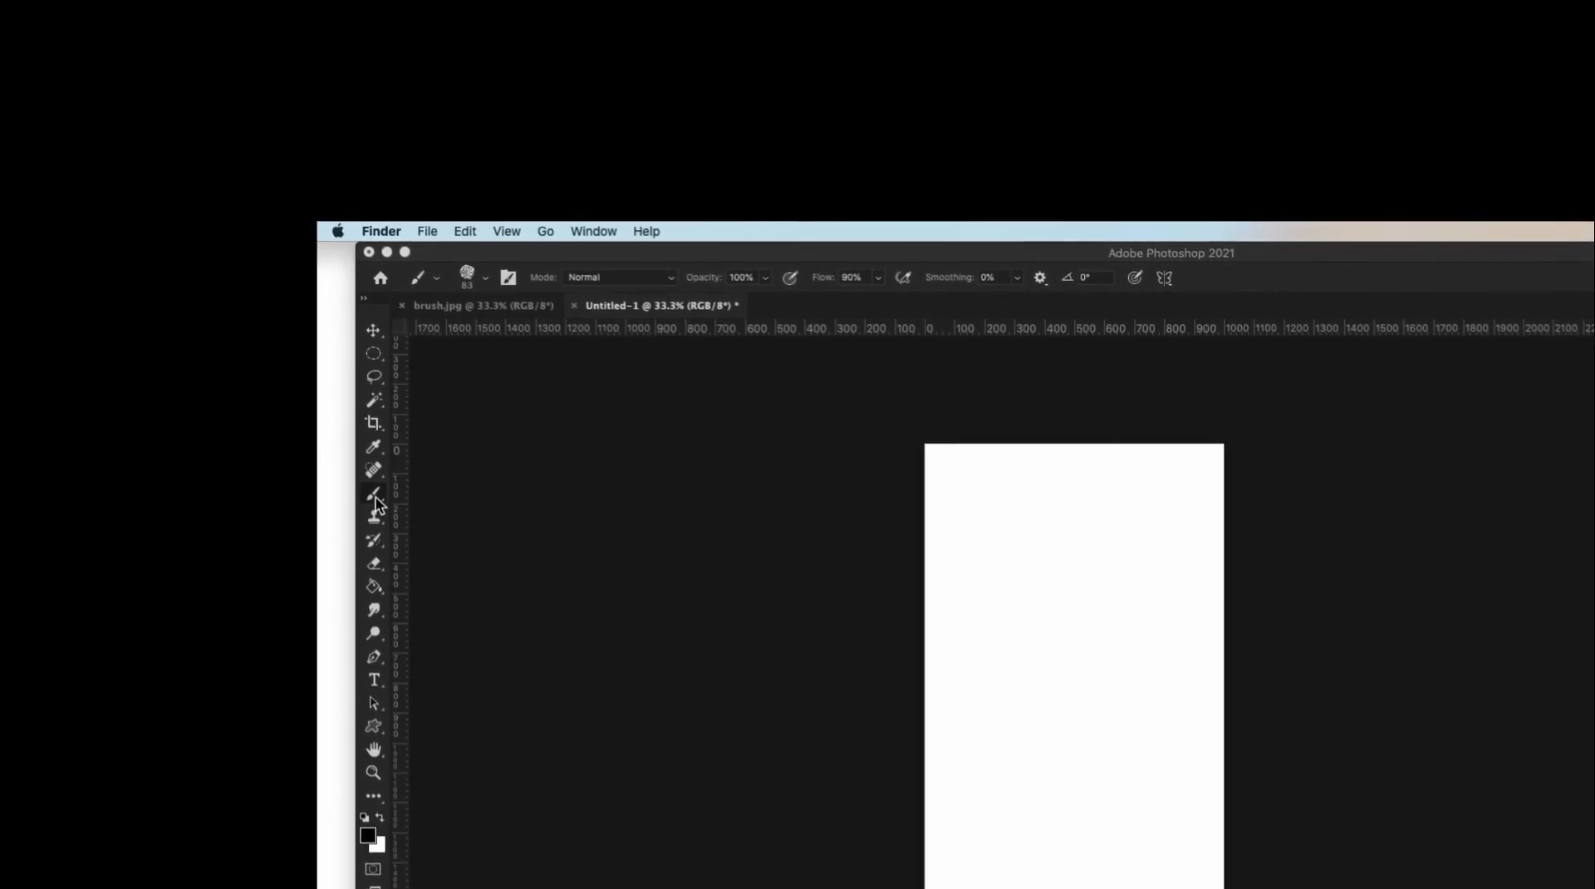
- Import the watercolor.abr file from the Presets Brushes folder into the brush preset list
{"action": "left_click", "coordinate": [487, 279]}
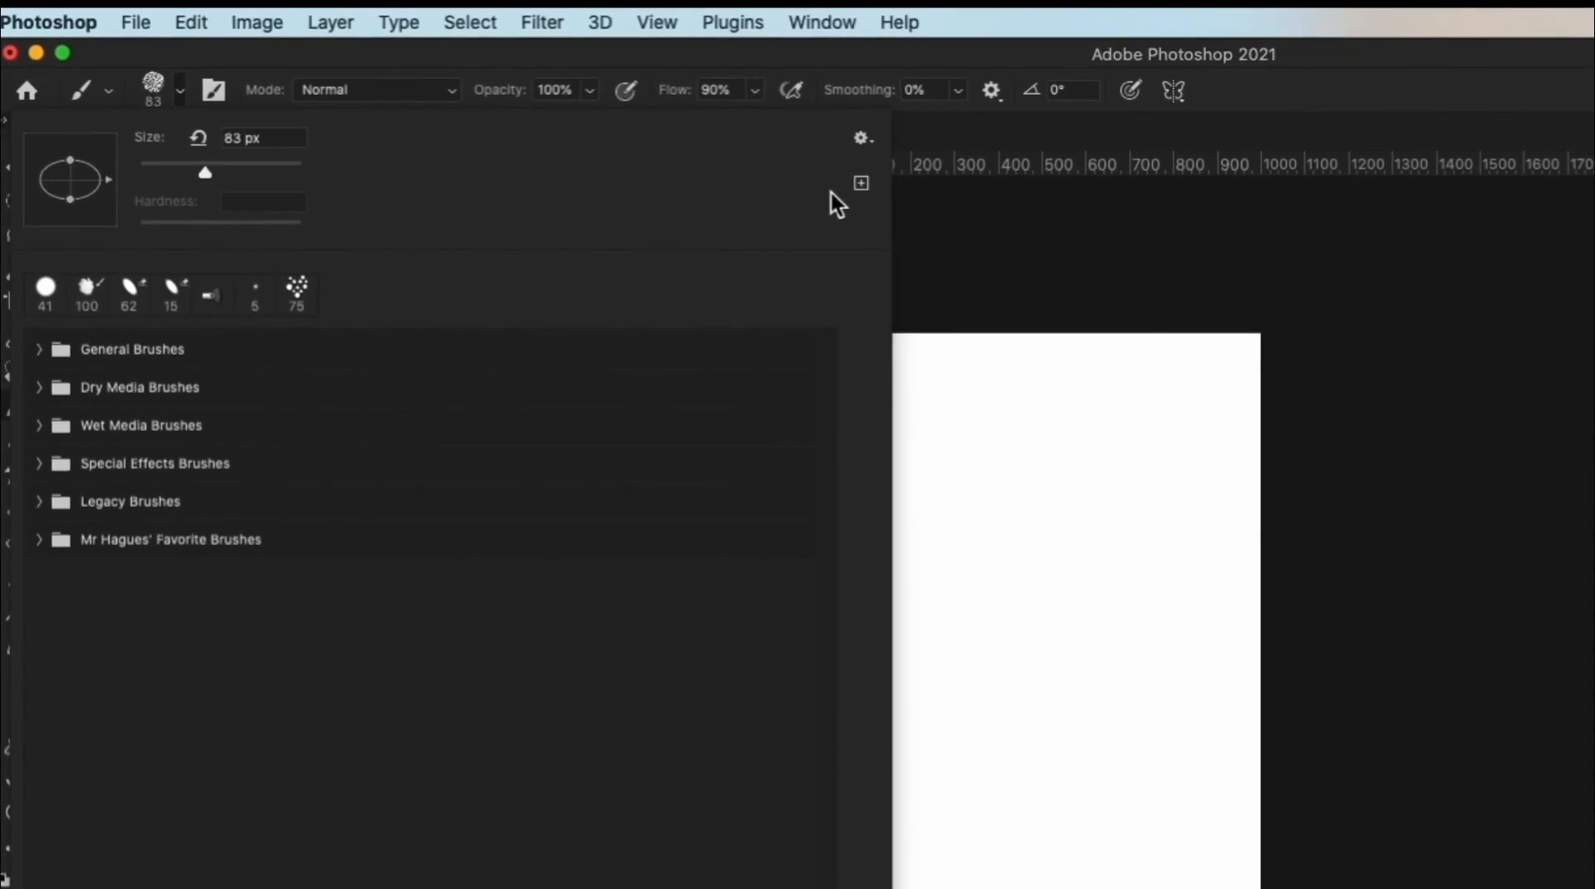
{"action": "left_click", "coordinate": [863, 139]}
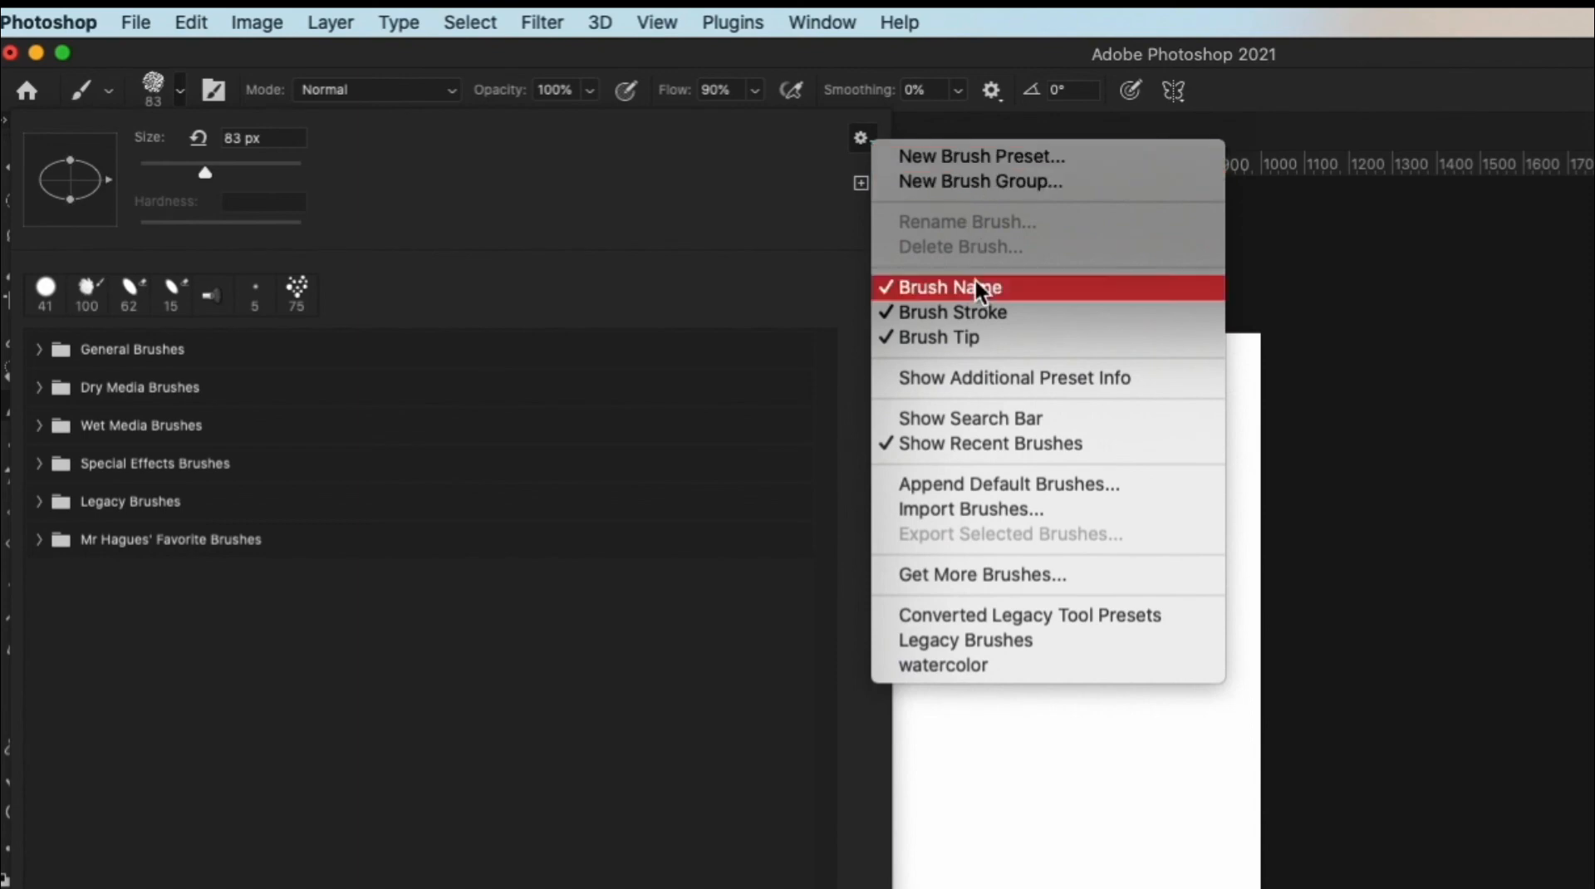
{"action": "left_click", "coordinate": [980, 507]}
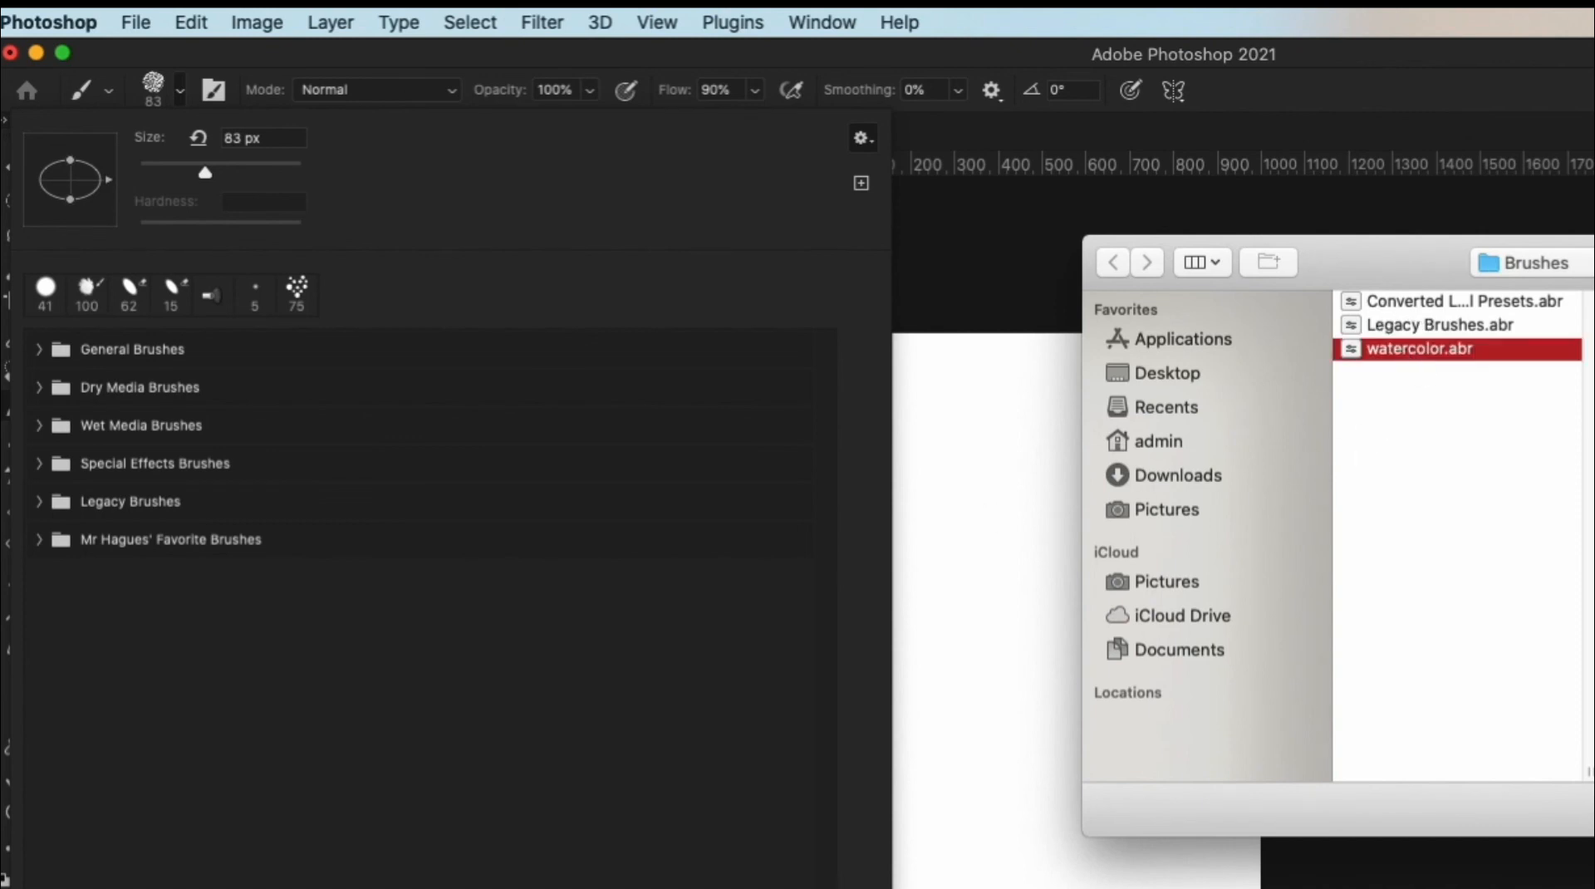
{"action": "key", "text": "Return"}
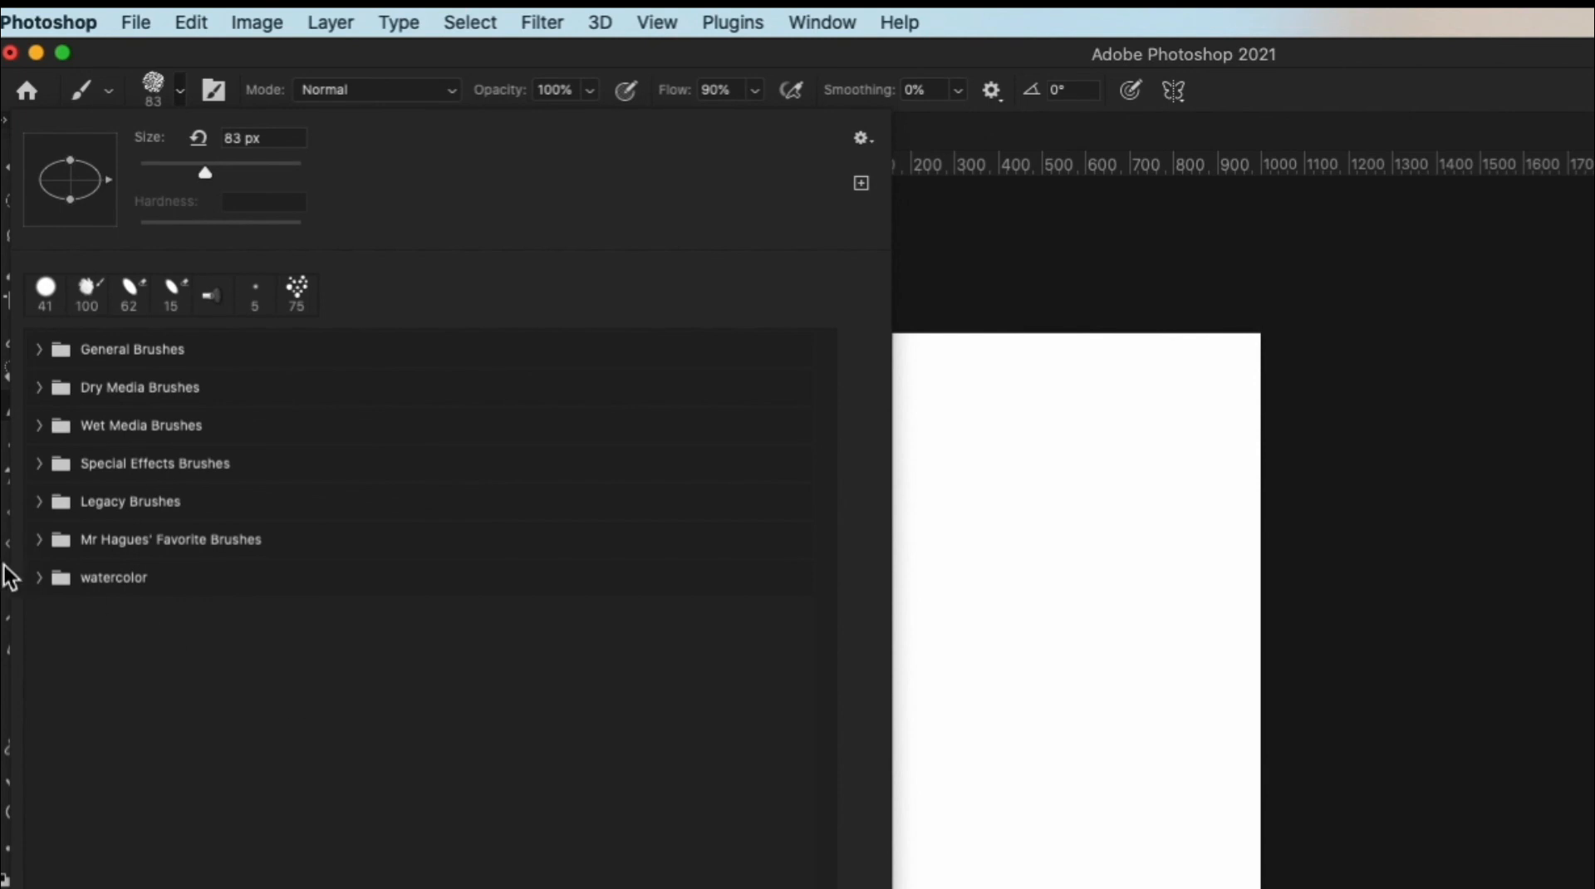
- Expand the watercolor brush group and choose the 173 px Kyle's Real Watercolor - 175 Broad Washer brush
{"action": "left_click", "coordinate": [38, 579]}
{"action": "left_click", "coordinate": [201, 631]}
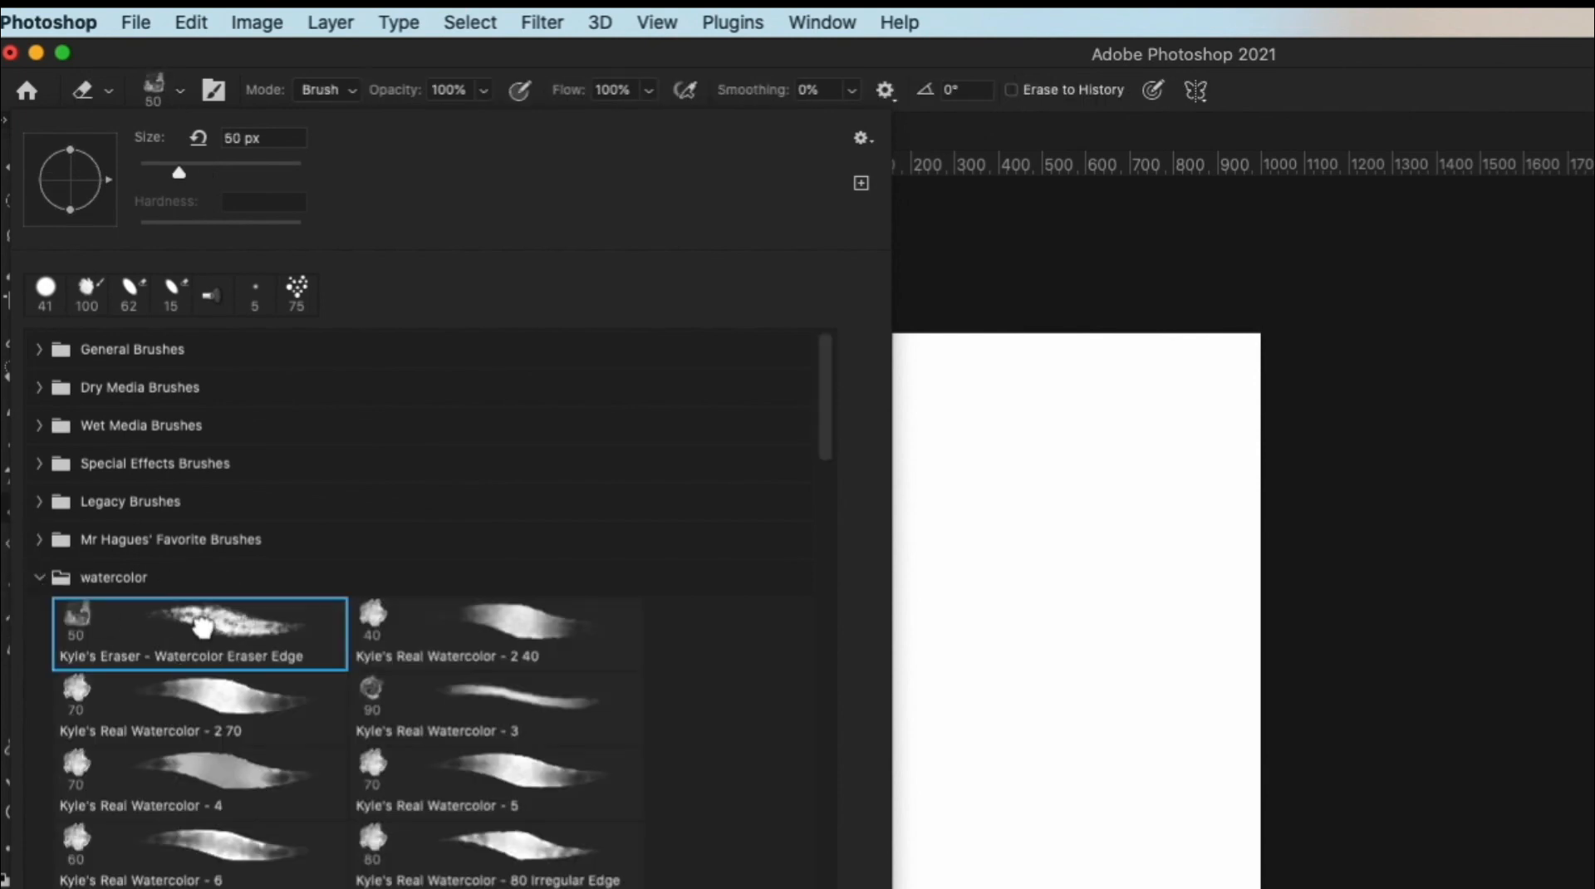
{"action": "left_click", "coordinate": [523, 758]}
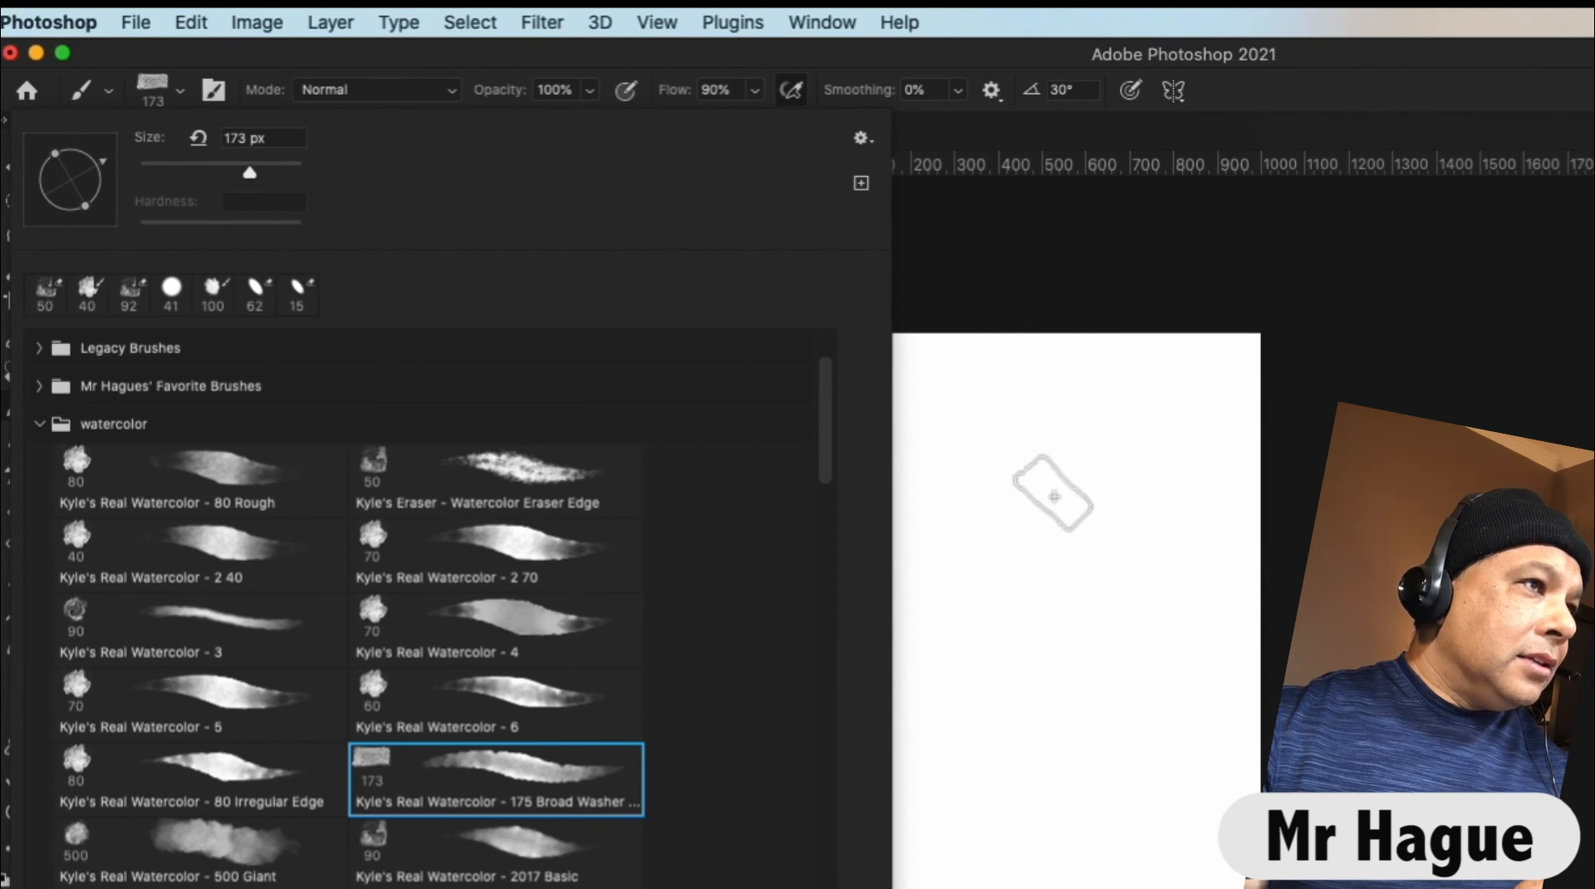
{"action": "left_click", "coordinate": [1042, 305]}
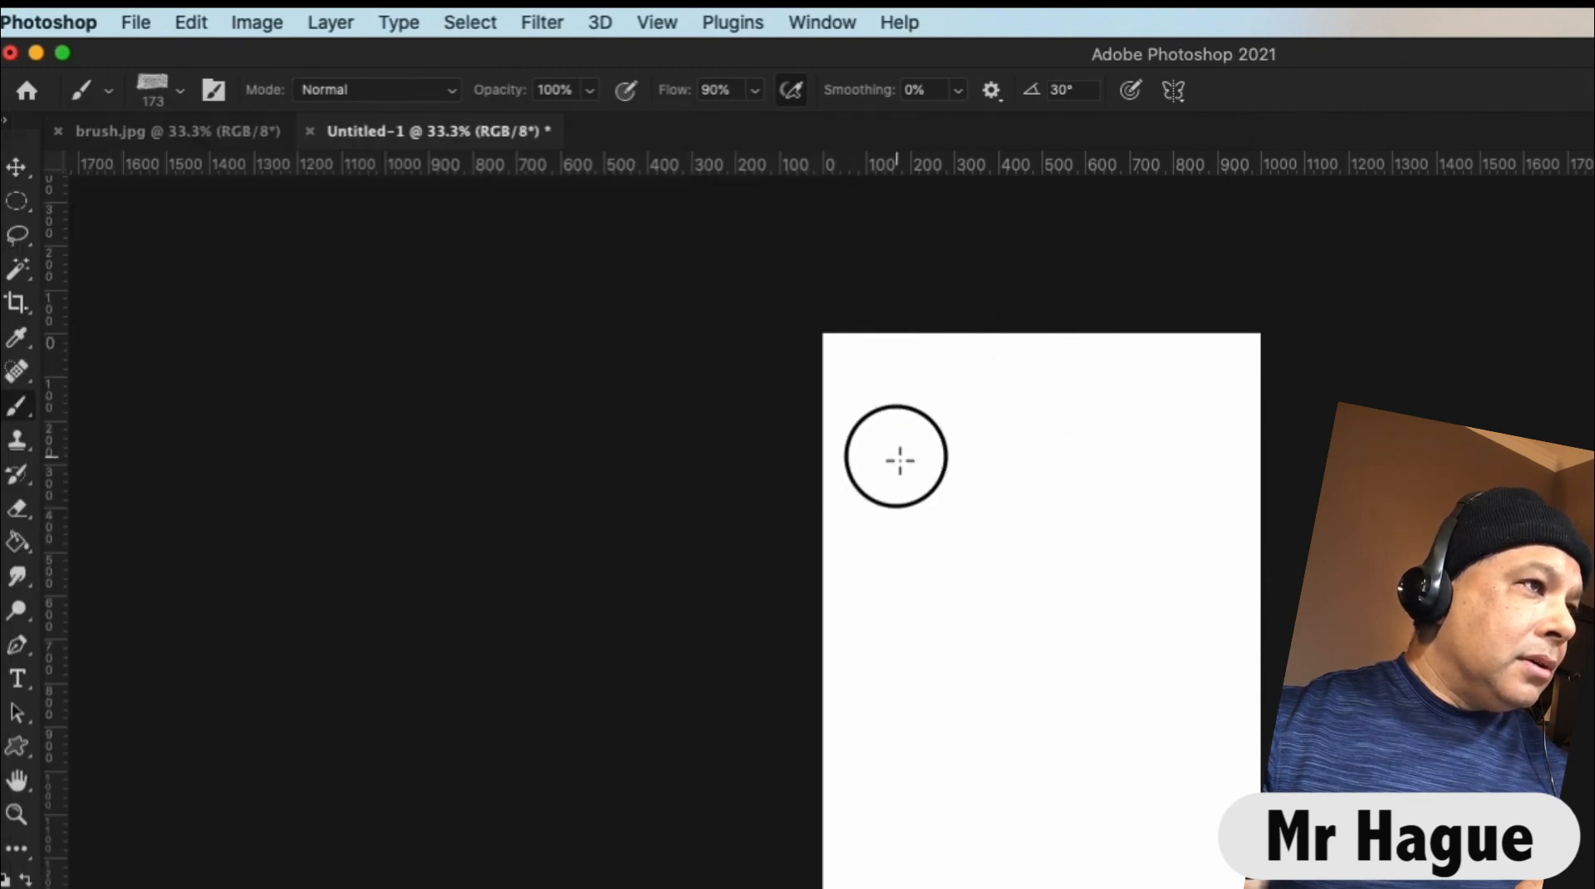
- Paint one continuous winding red stroke down the white Untitled-1 canvas with the watercolor brush
{"action": "left_click_drag", "start_coordinate": [900, 461], "coordinate": [1068, 476]}
{"action": "mouse_move", "coordinate": [963, 633]}
{"action": "left_mouse_down"}
{"action": "mouse_move", "coordinate": [938, 691]}
{"action": "mouse_move", "coordinate": [983, 712]}
{"action": "left_mouse_up"}
{"action": "left_click_drag", "start_coordinate": [1108, 745], "coordinate": [1089, 818]}
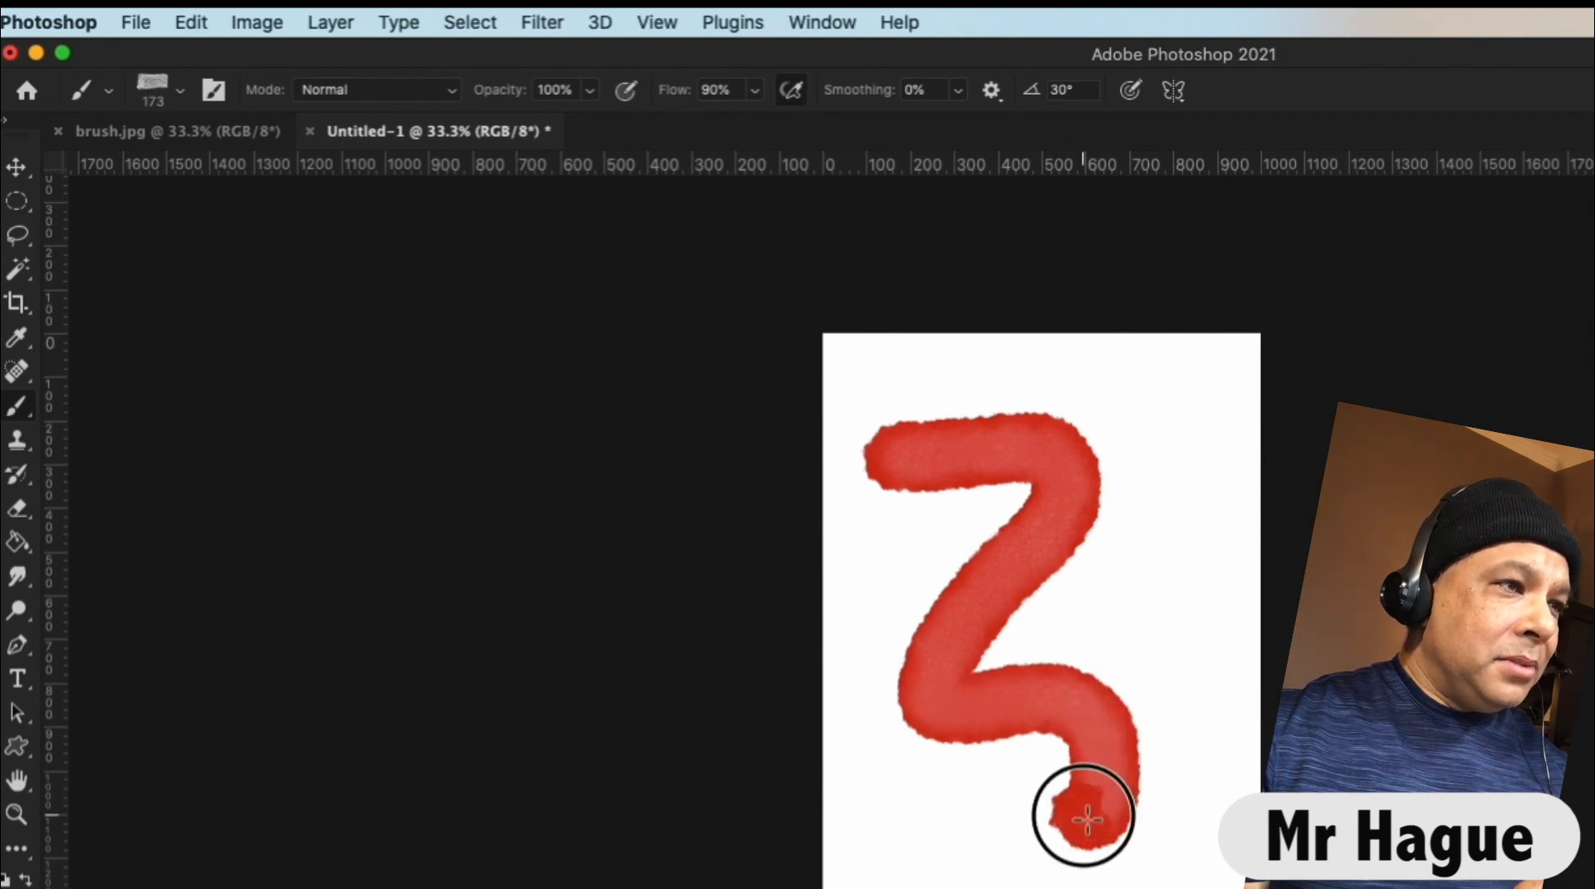